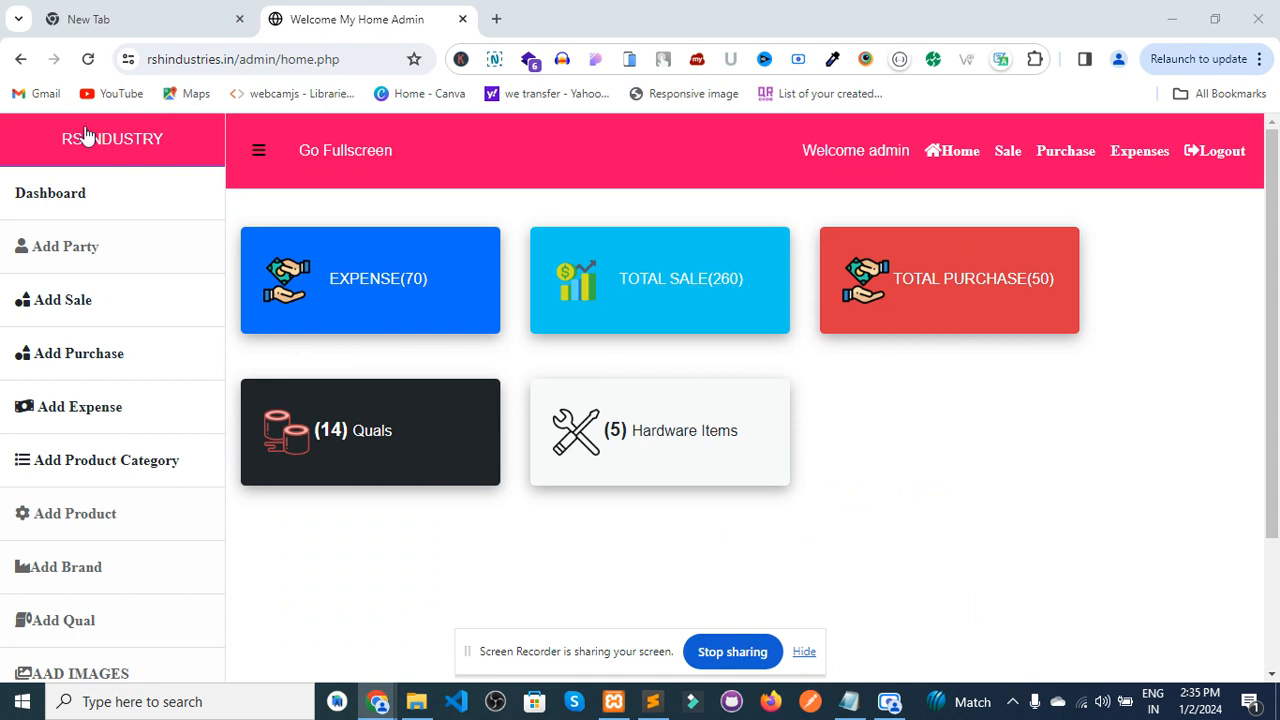
# - Open the Add Party form and try its name, phone and date fields
pyautogui.click(67, 247)
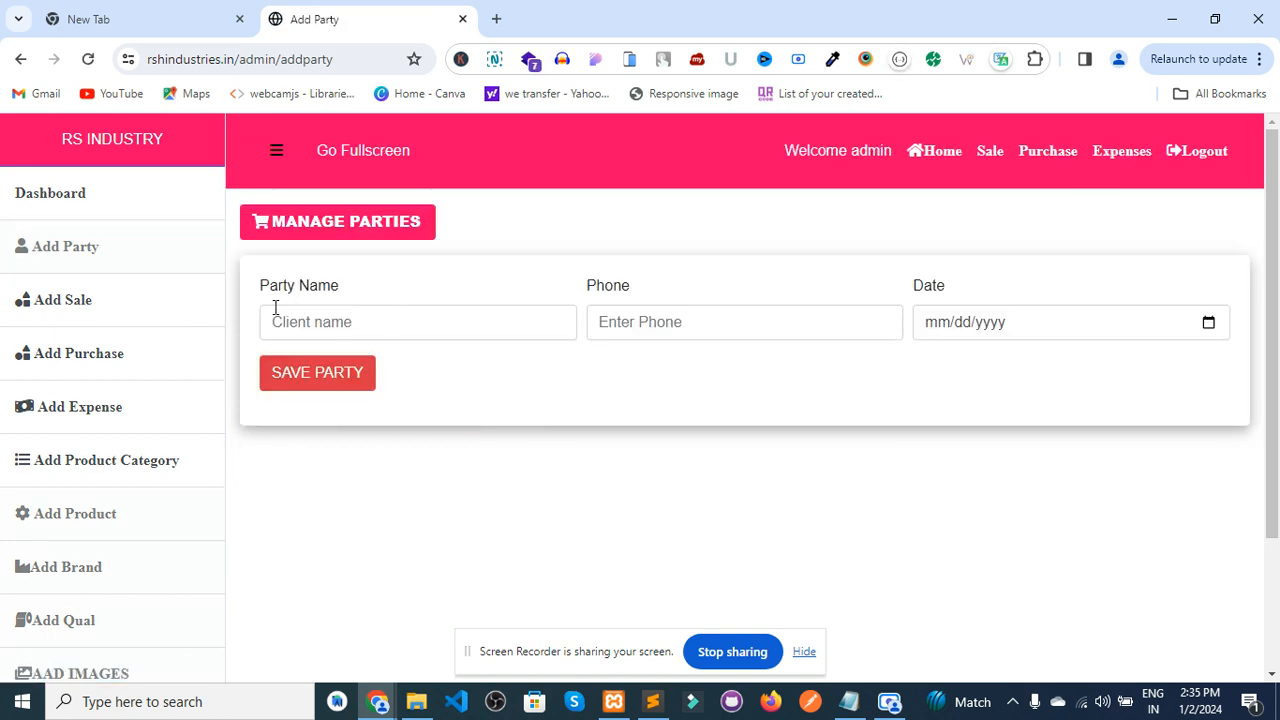
pyautogui.click(275, 314)
pyautogui.click(688, 329)
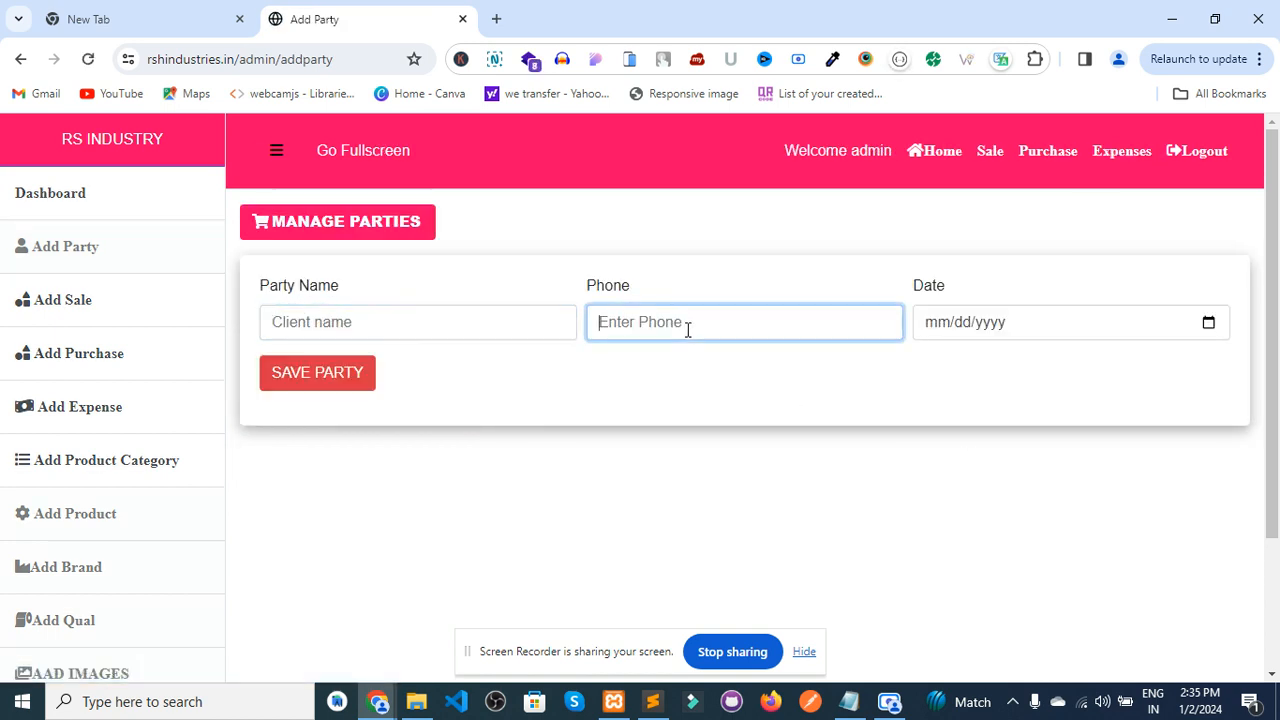
pyautogui.click(1210, 325)
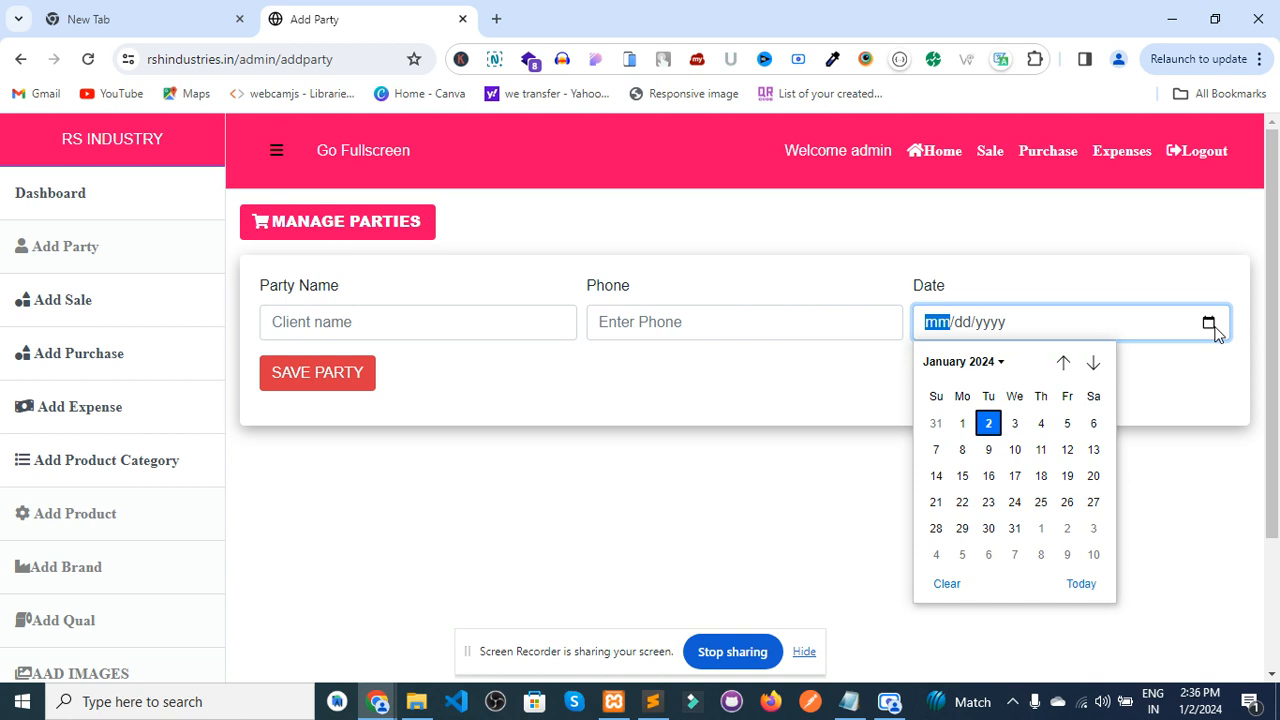
pyautogui.click(503, 392)
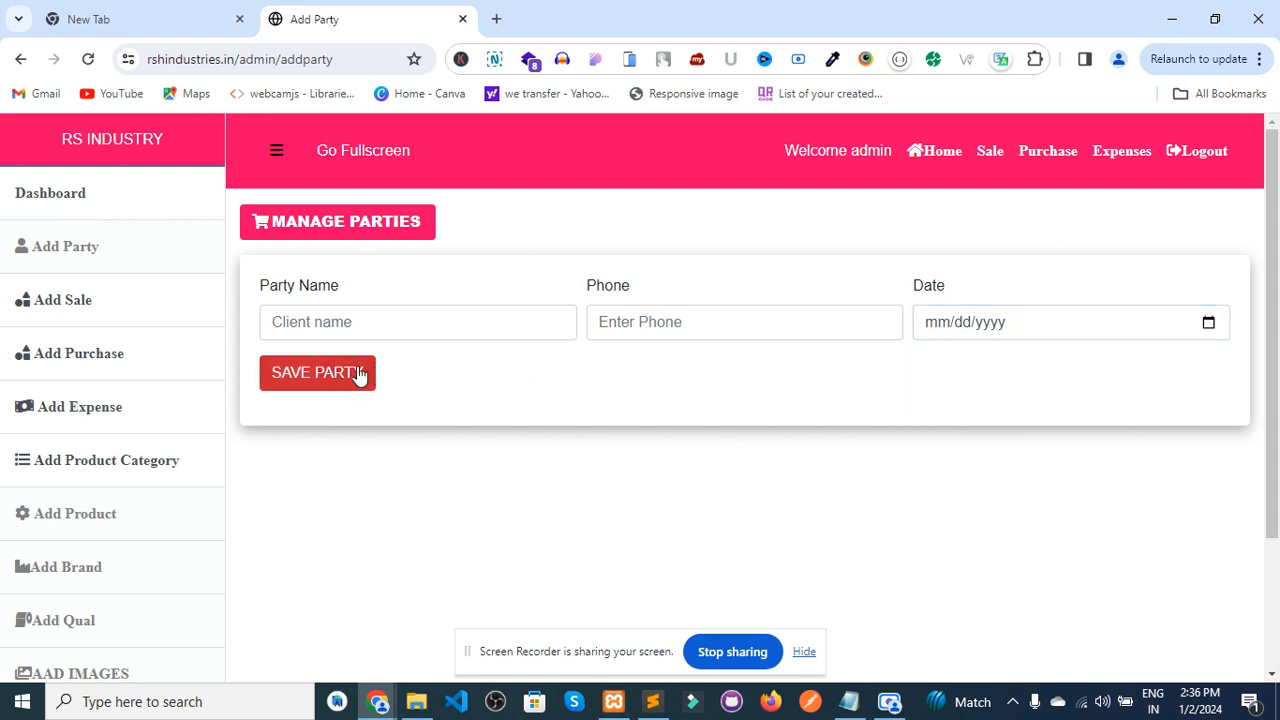
# - Enter xyz as the party name and fill in the party's phone number
pyautogui.click(328, 320)
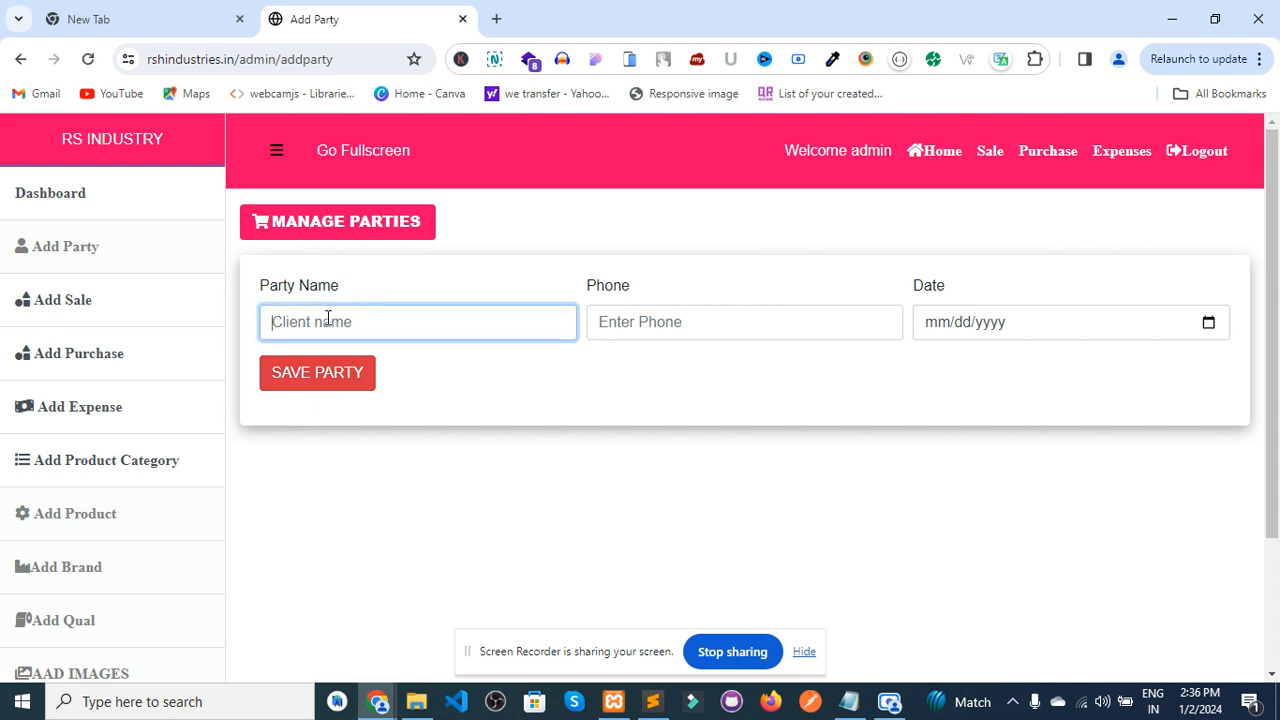
pyautogui.write('xyz')
pyautogui.click(688, 321)
pyautogui.write('12121212')
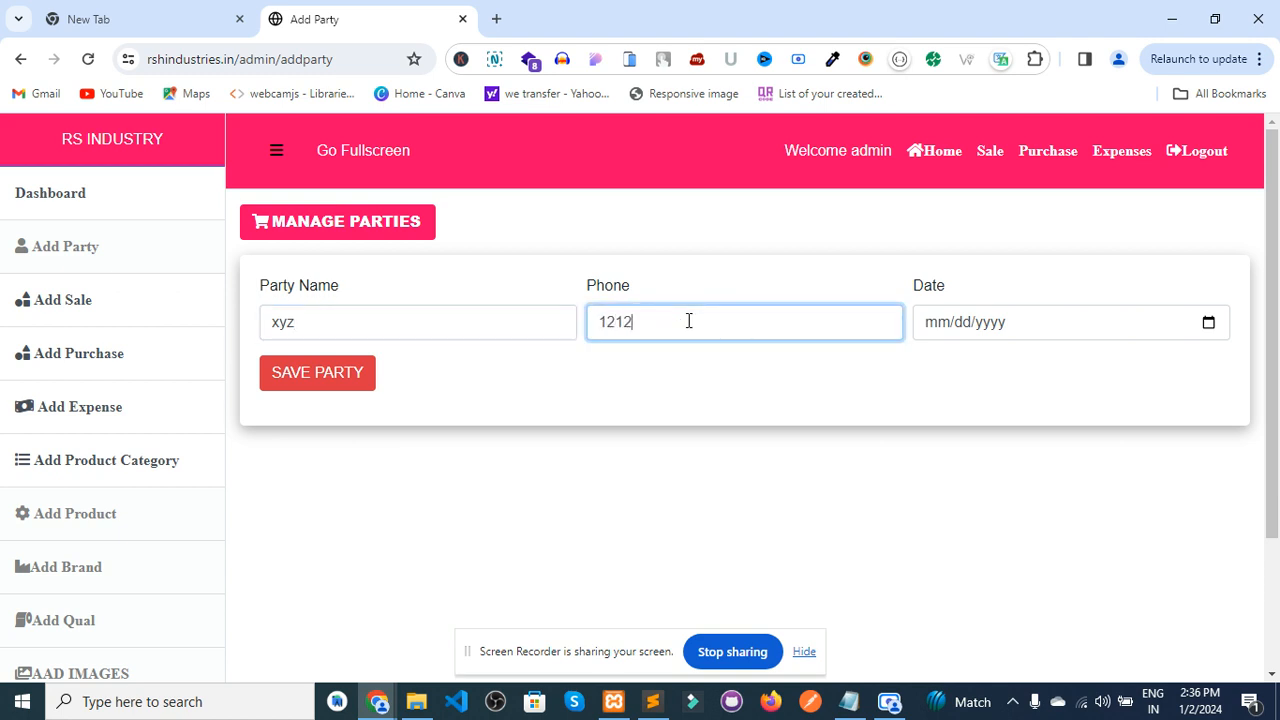
pyautogui.press('BackSpace')
pyautogui.press('BackSpace')
pyautogui.press('BackSpace')
pyautogui.press('BackSpace')
pyautogui.press('BackSpace')
pyautogui.press('BackSpace')
pyautogui.press('BackSpace')
pyautogui.press('BackSpace')
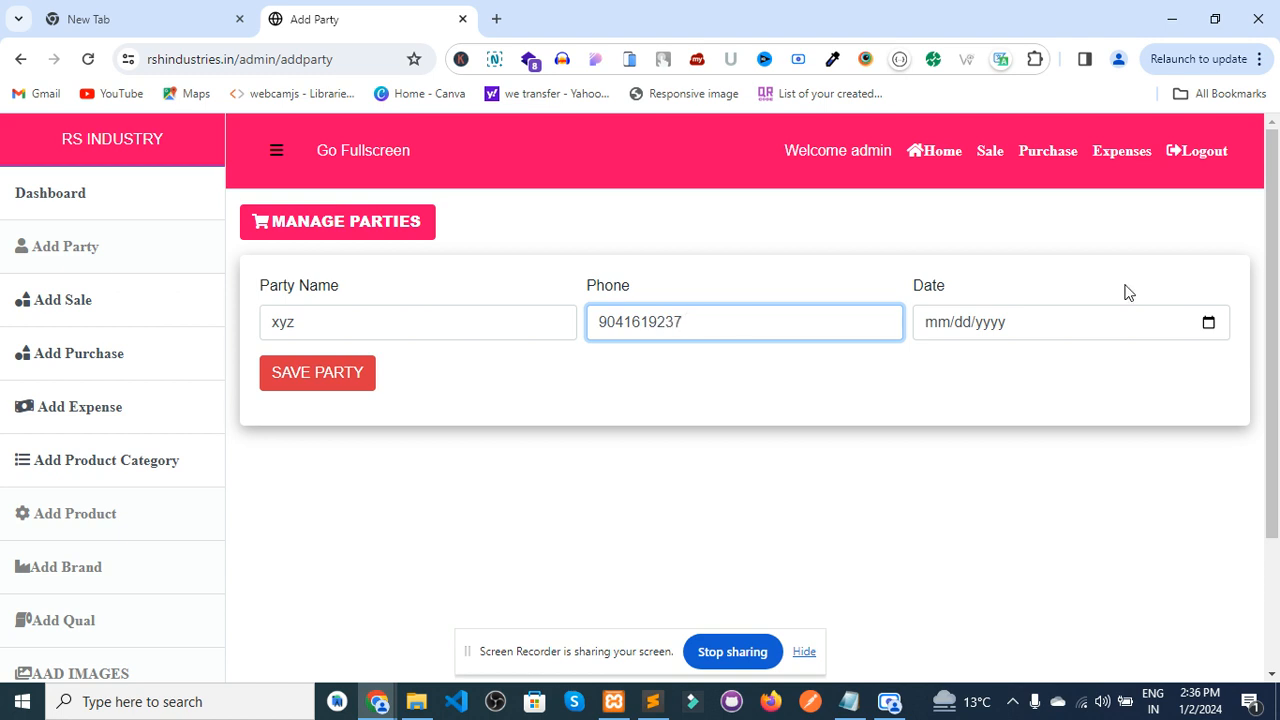
# - Set the party date to 01/02/2024 and save party xyz
pyautogui.click(1209, 322)
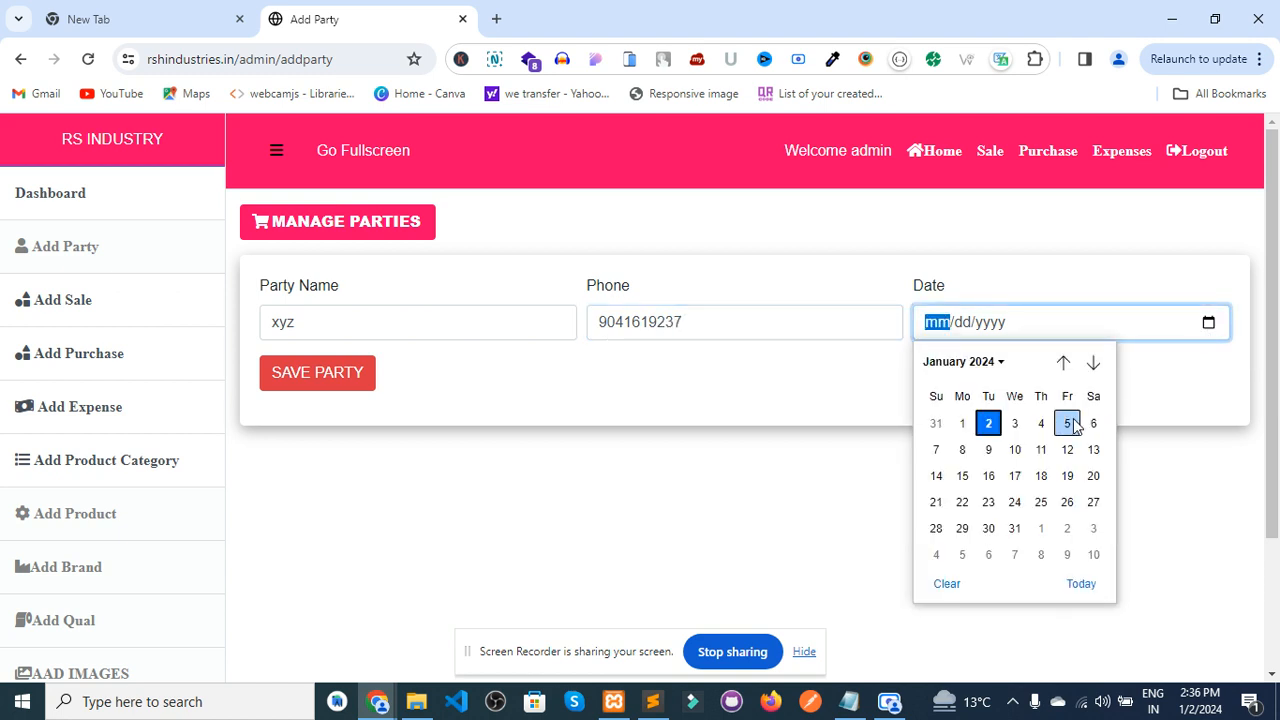
pyautogui.click(988, 428)
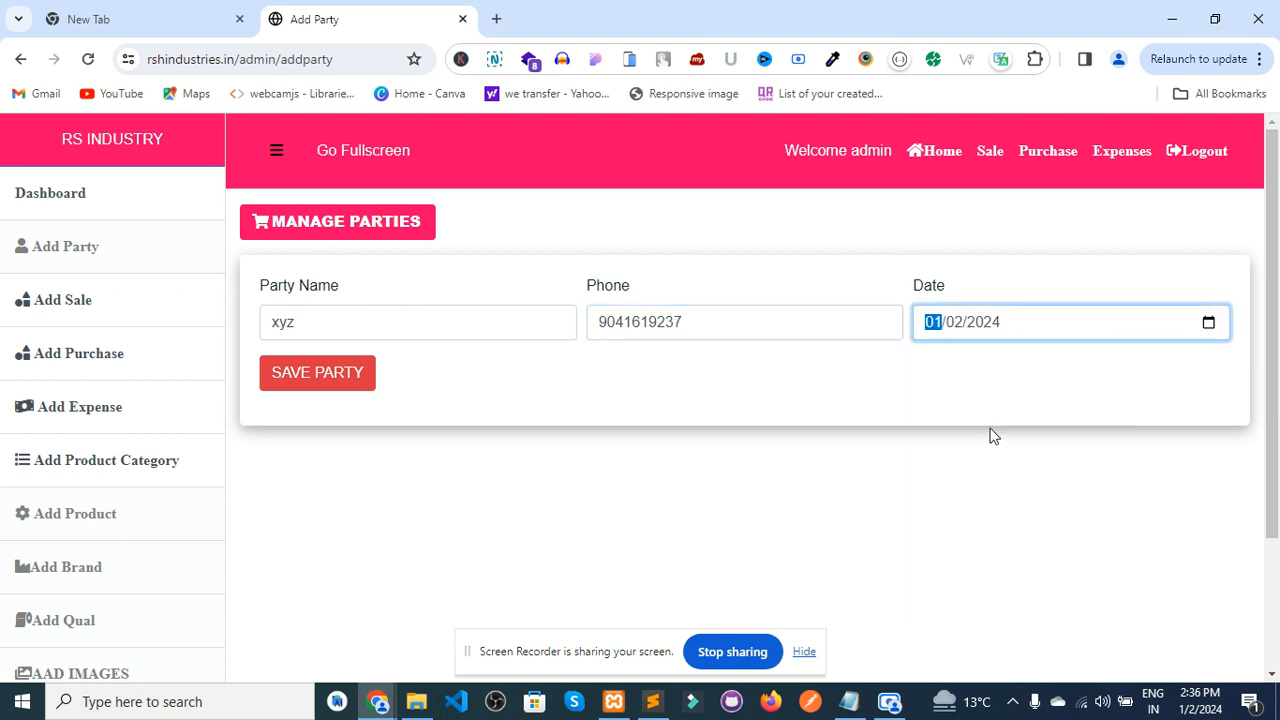
pyautogui.click(299, 311)
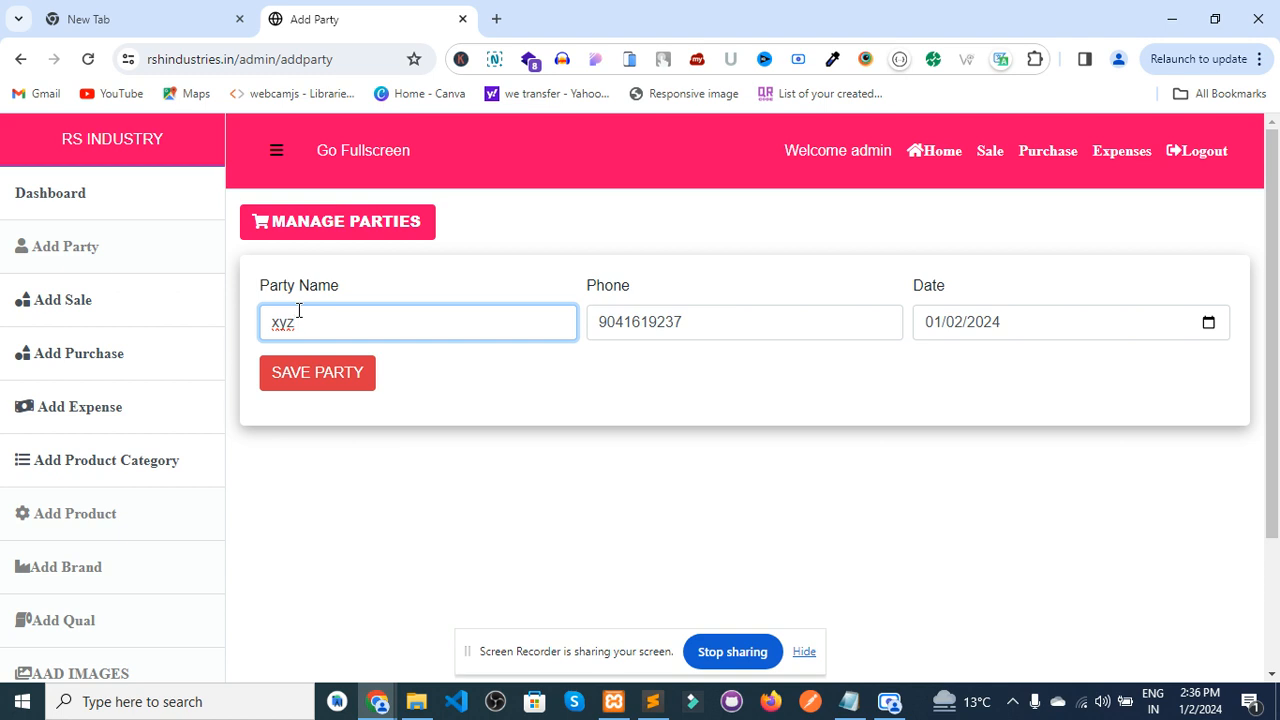
pyautogui.click(343, 386)
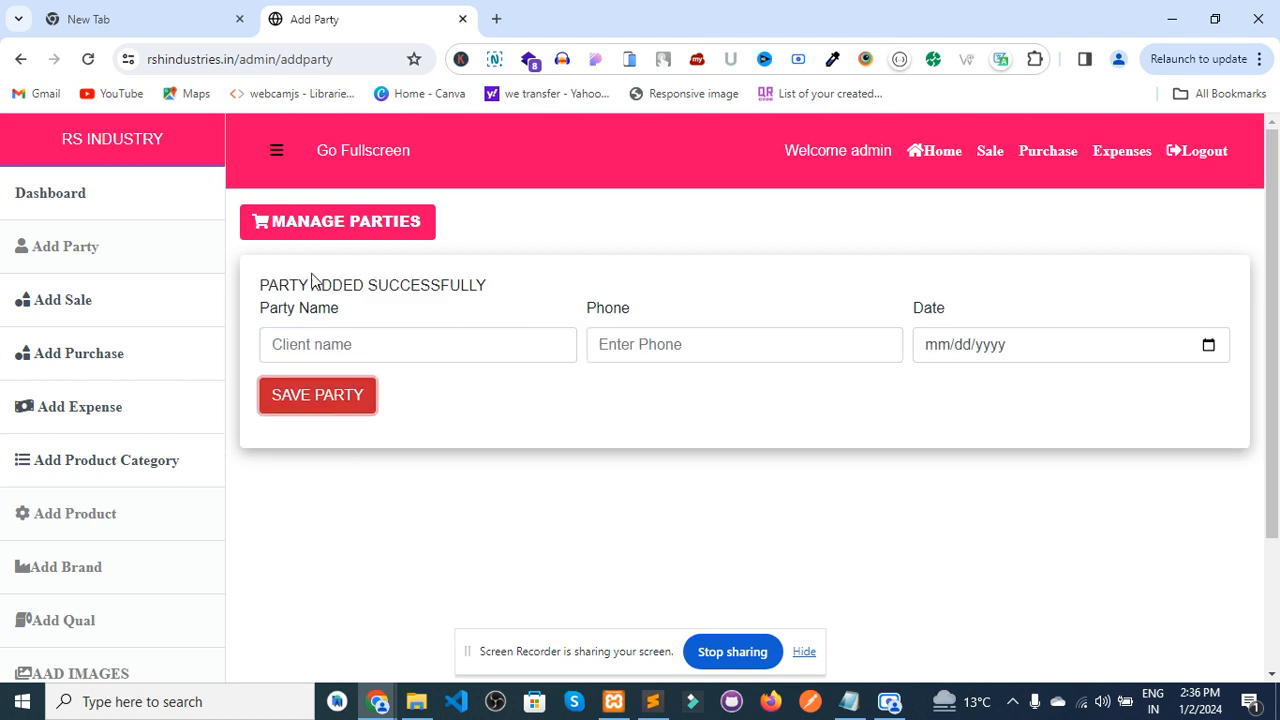
# - Delete party xyz from Manage Parties and go back to the dashboard
pyautogui.click(396, 224)
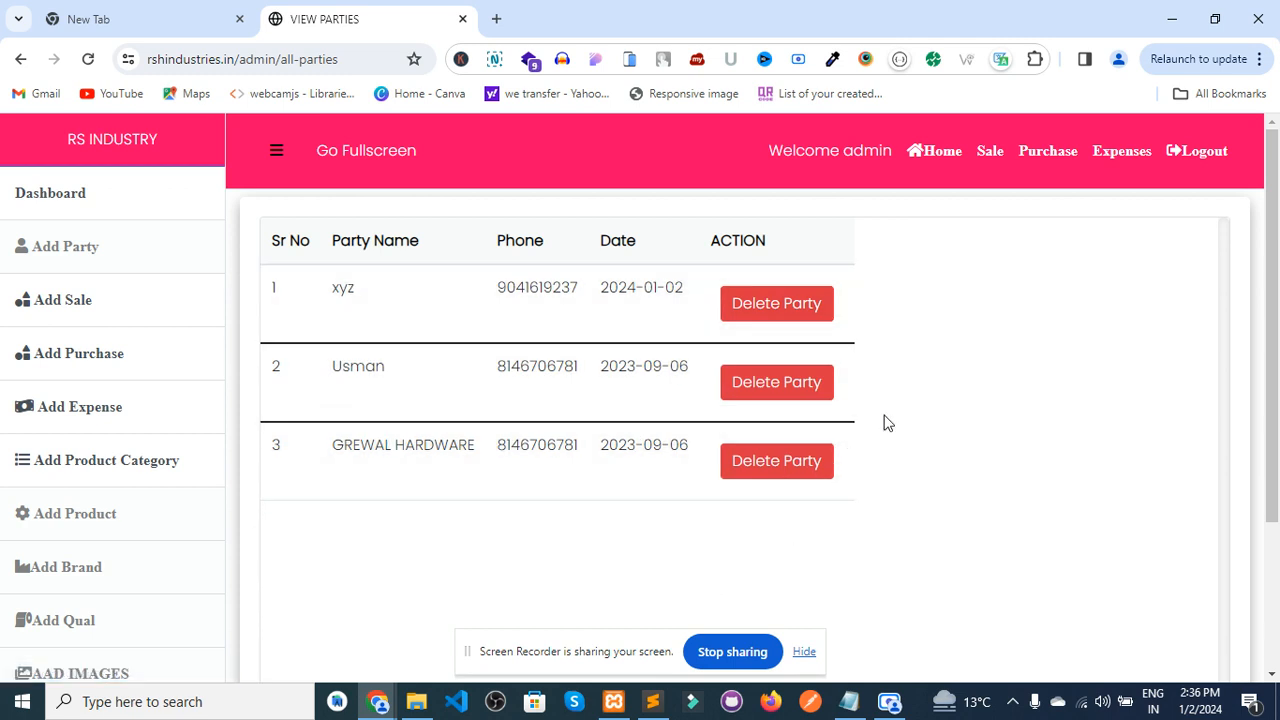
pyautogui.click(776, 303)
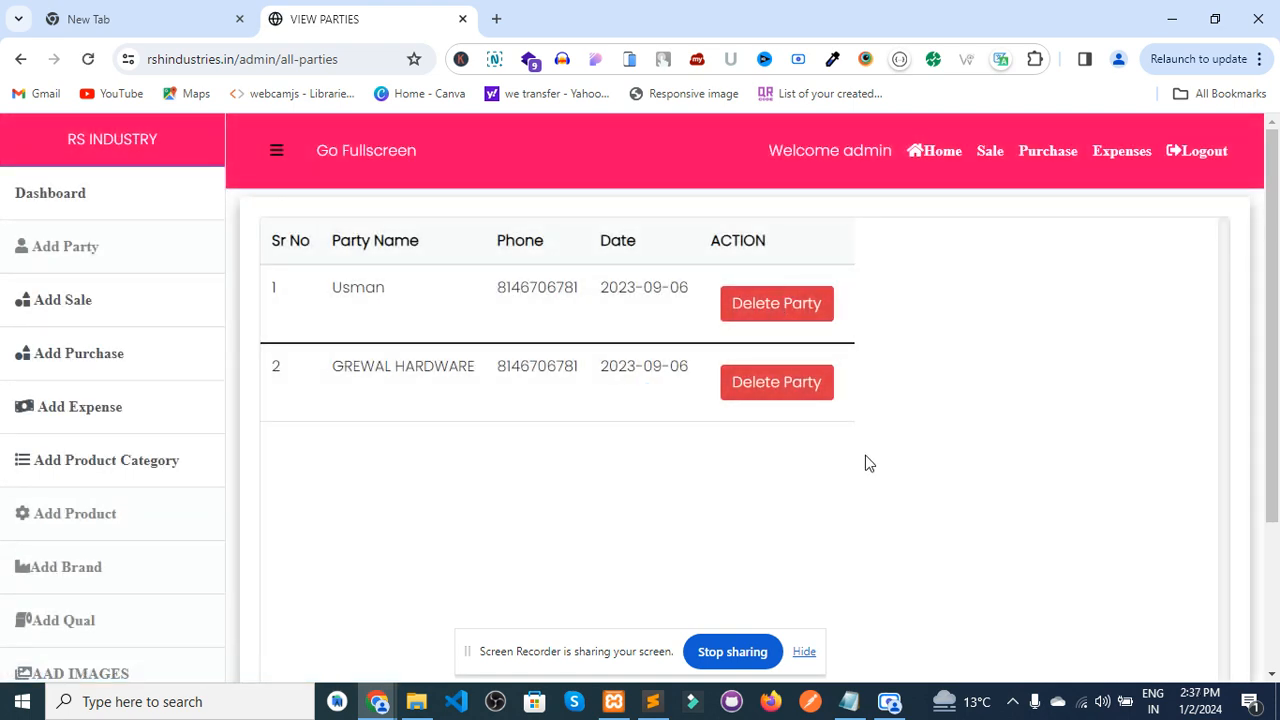
pyautogui.click(69, 205)
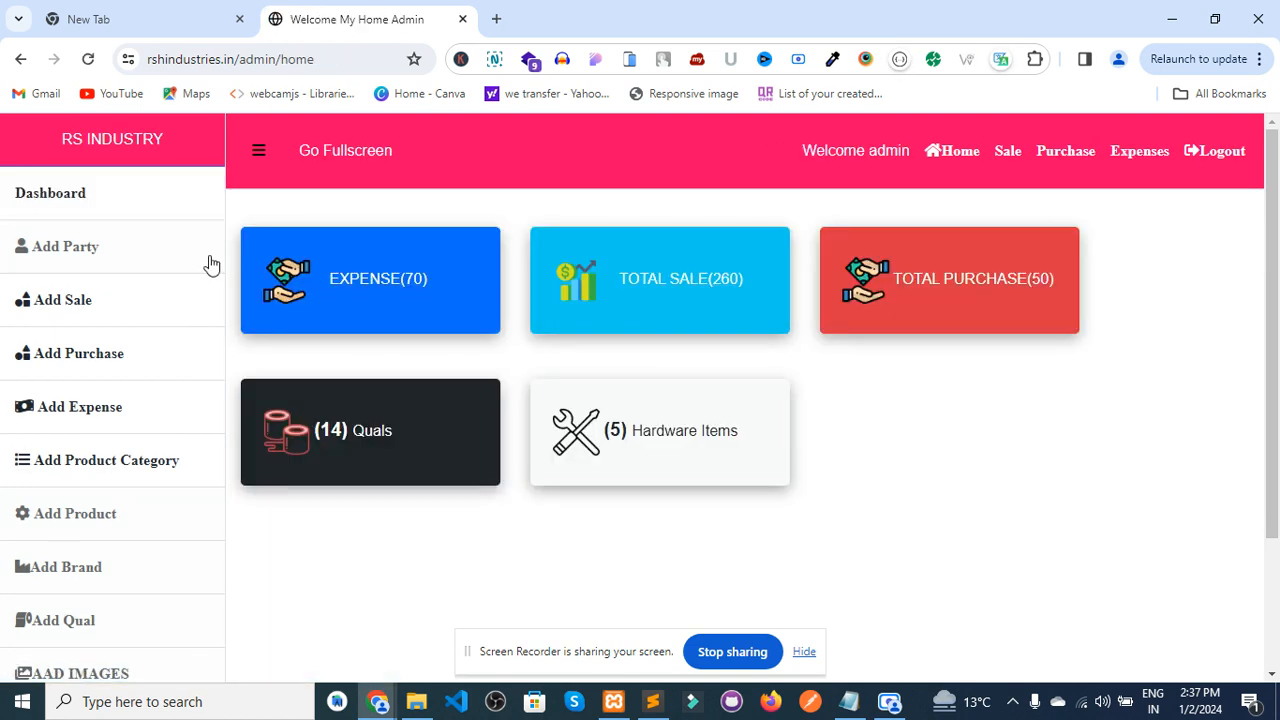
# - Start a new sale and choose GREWAL HARDWARE as its party
pyautogui.click(97, 313)
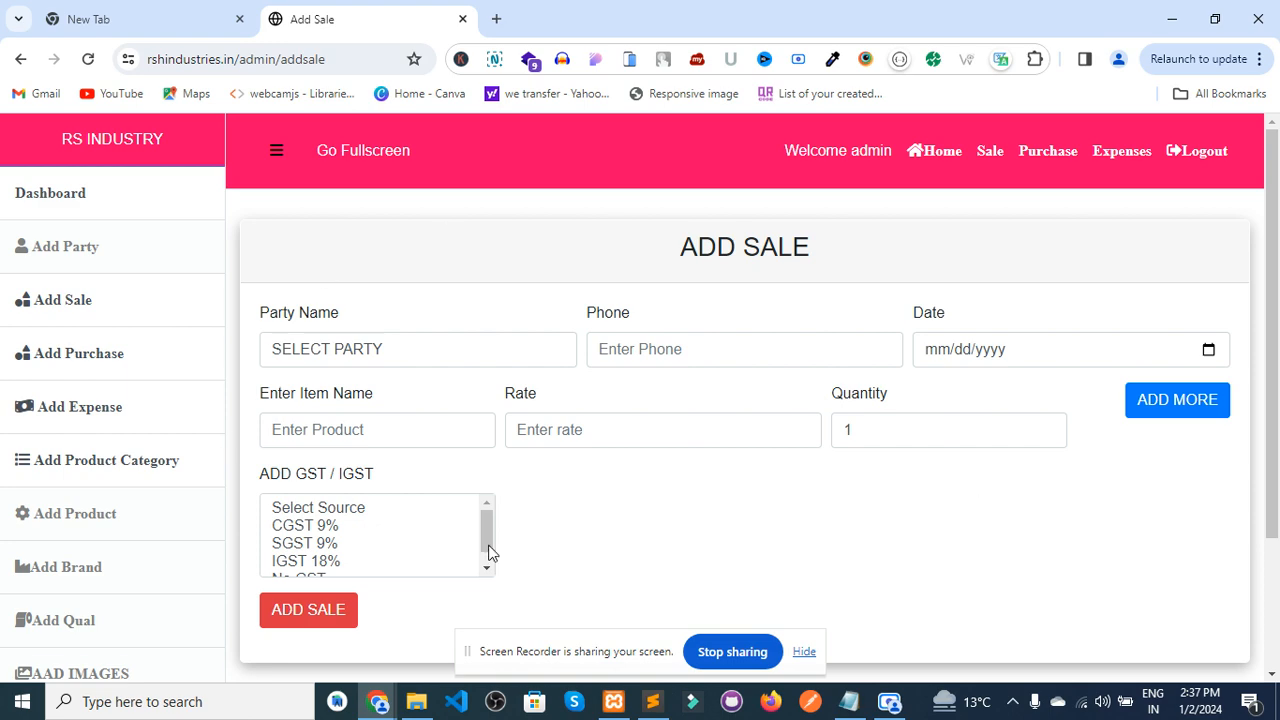
pyautogui.click(1272, 675)
pyautogui.click(1272, 675)
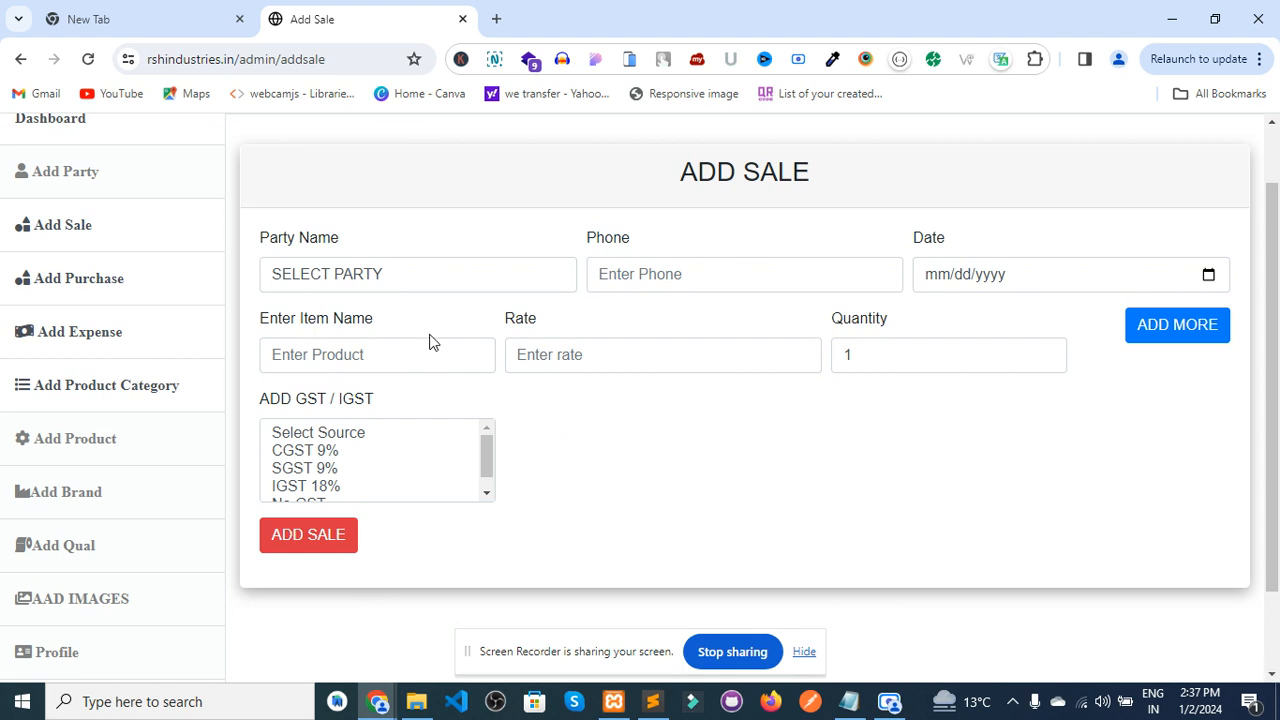
pyautogui.click(393, 278)
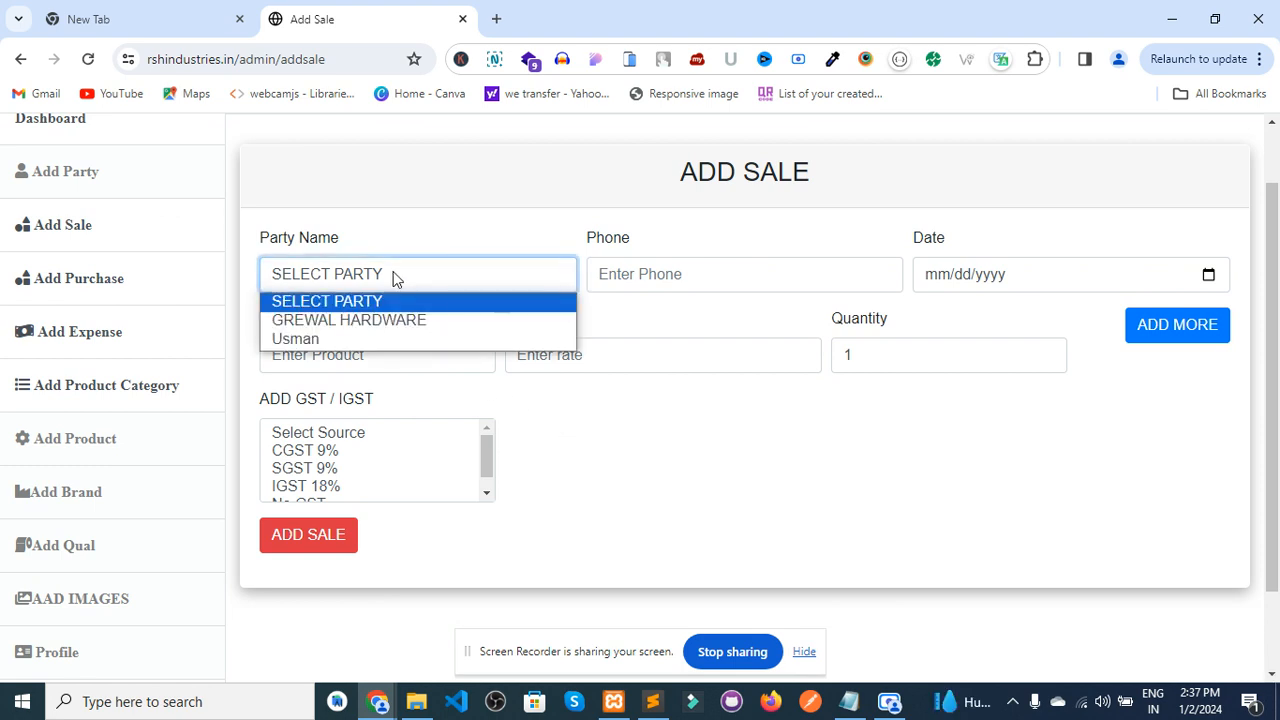
pyautogui.click(443, 277)
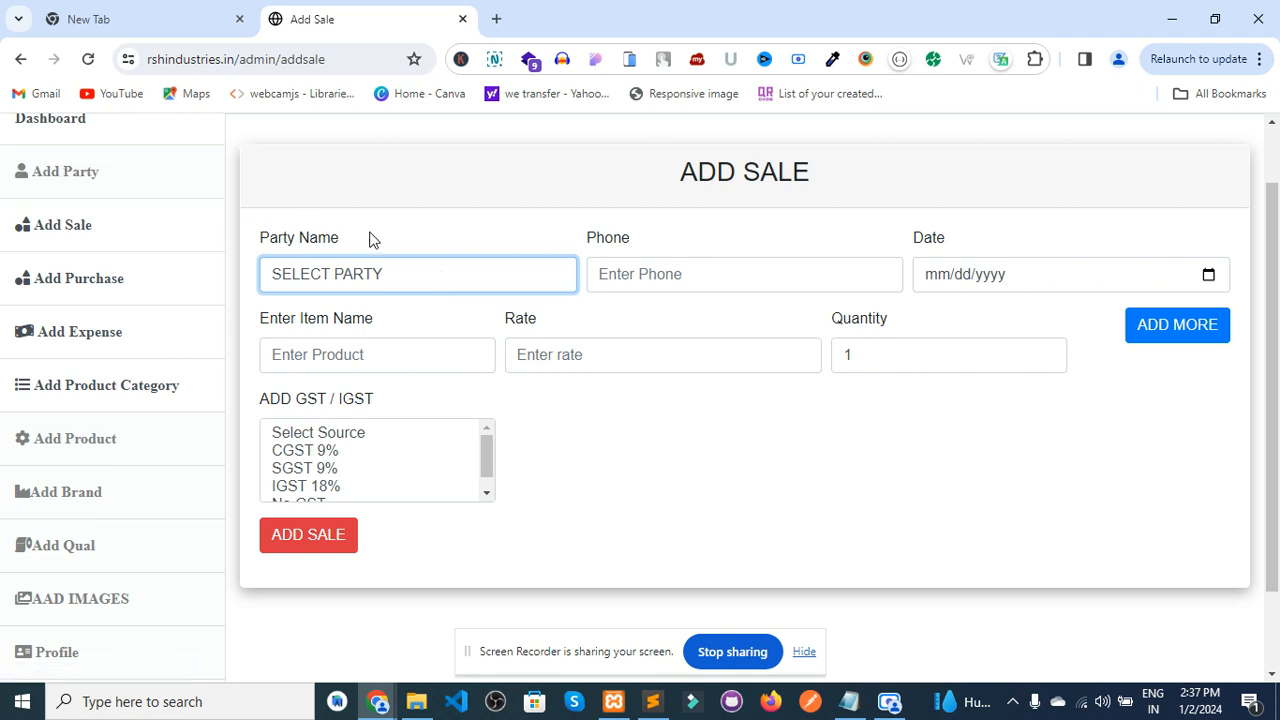
pyautogui.click(289, 279)
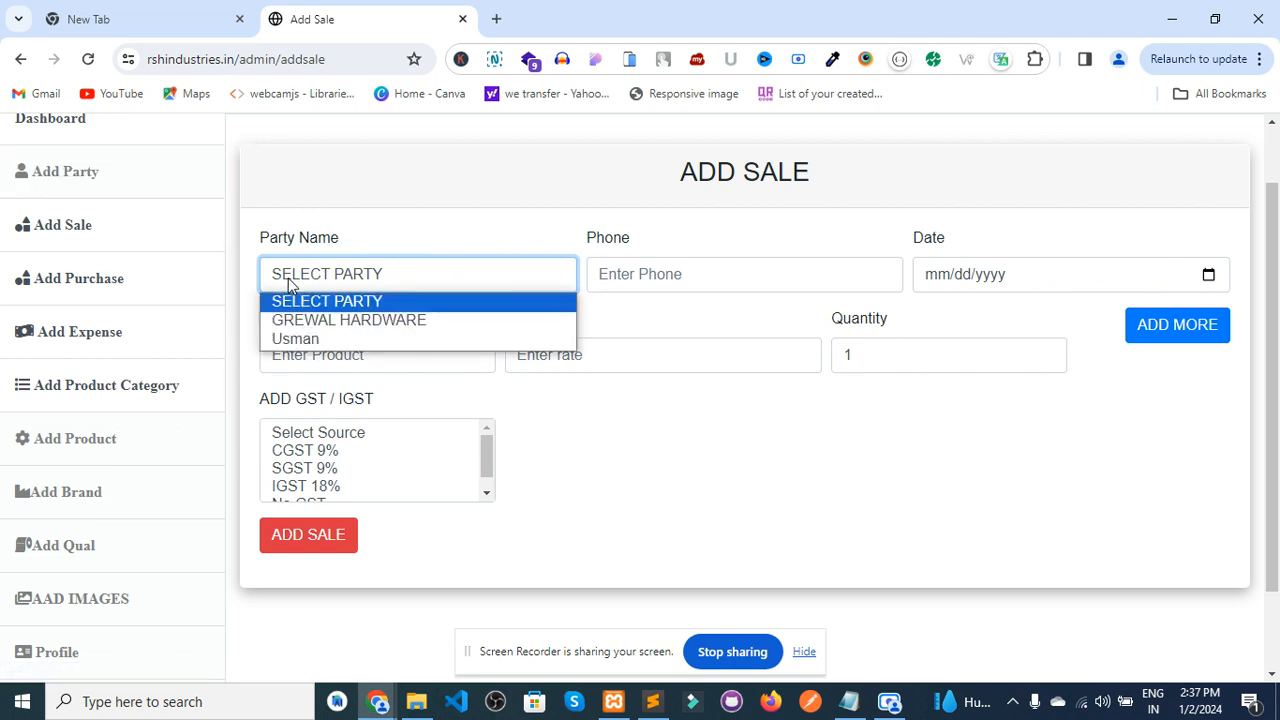
pyautogui.click(327, 324)
# - Fill in the customer's phone number and set the sale date to 01/02/2024
pyautogui.click(668, 273)
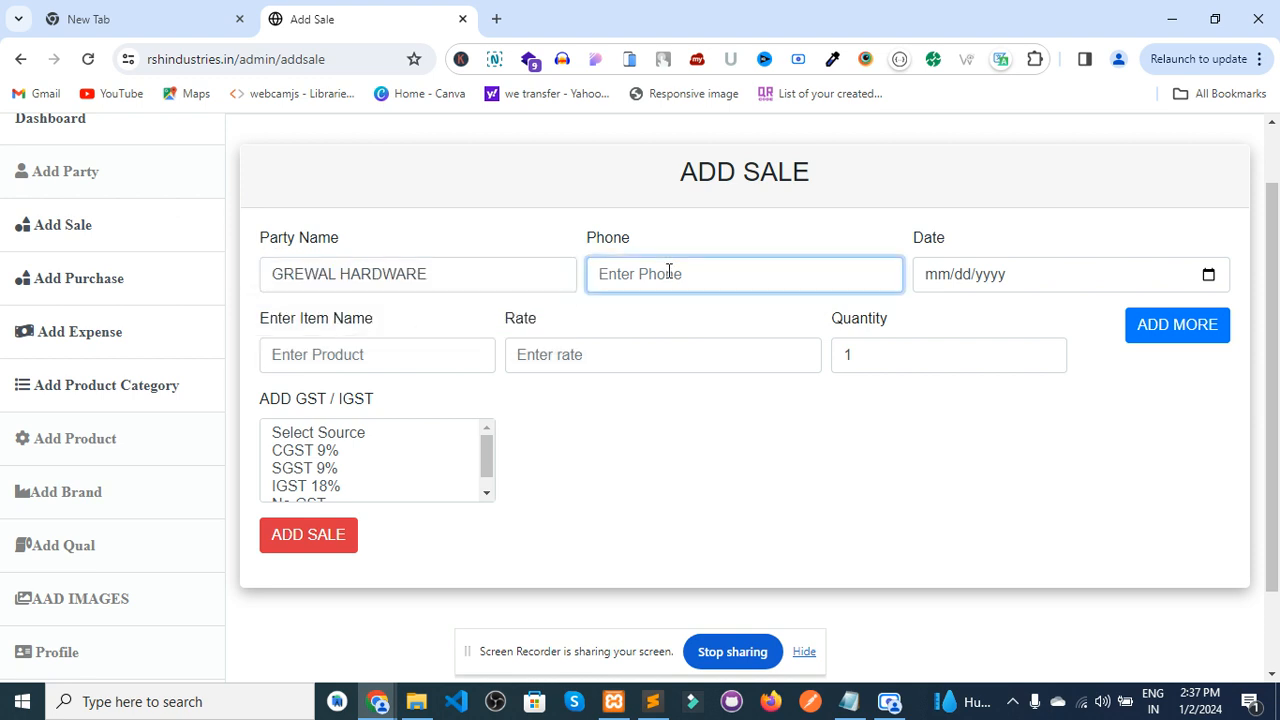
pyautogui.click(1208, 276)
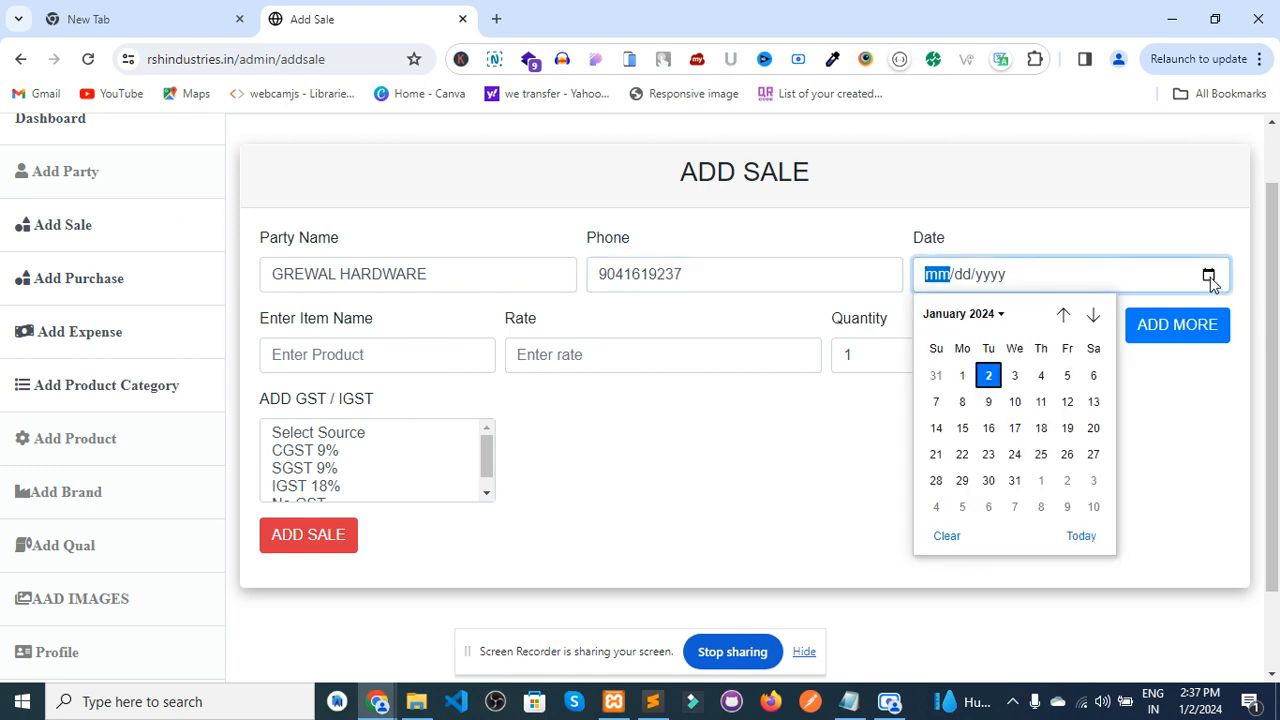
pyautogui.click(986, 376)
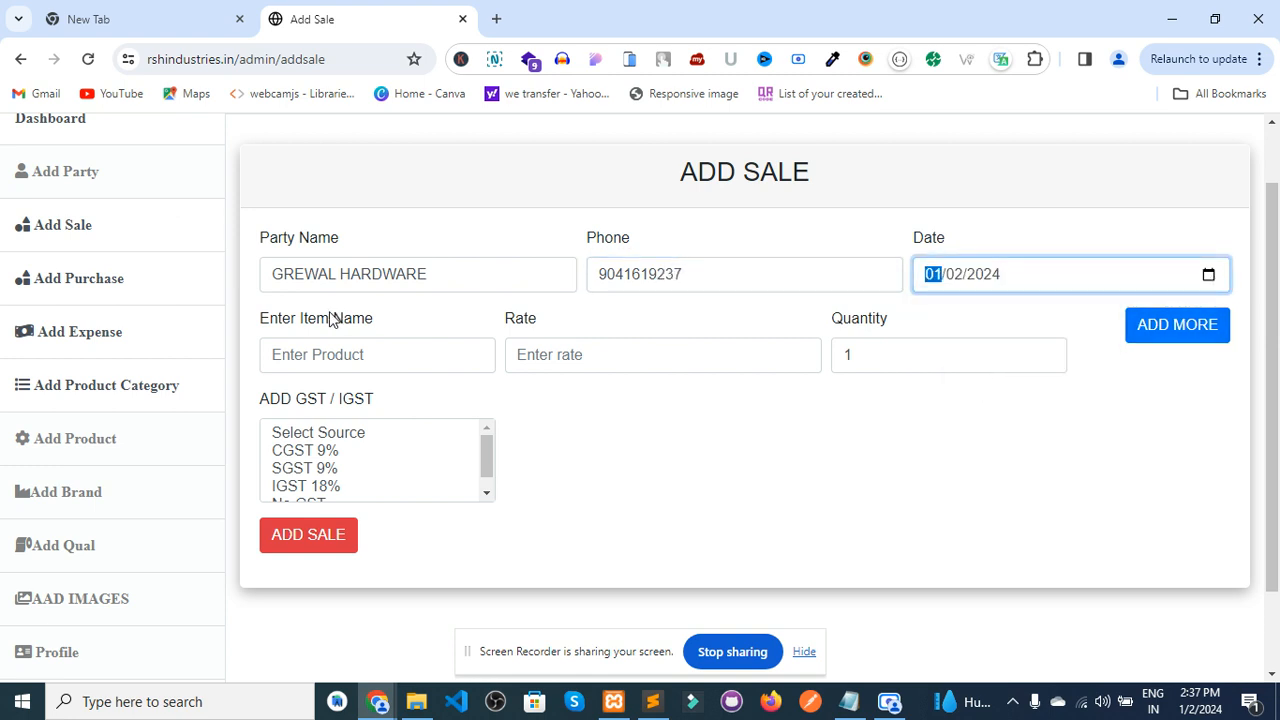
pyautogui.click(291, 365)
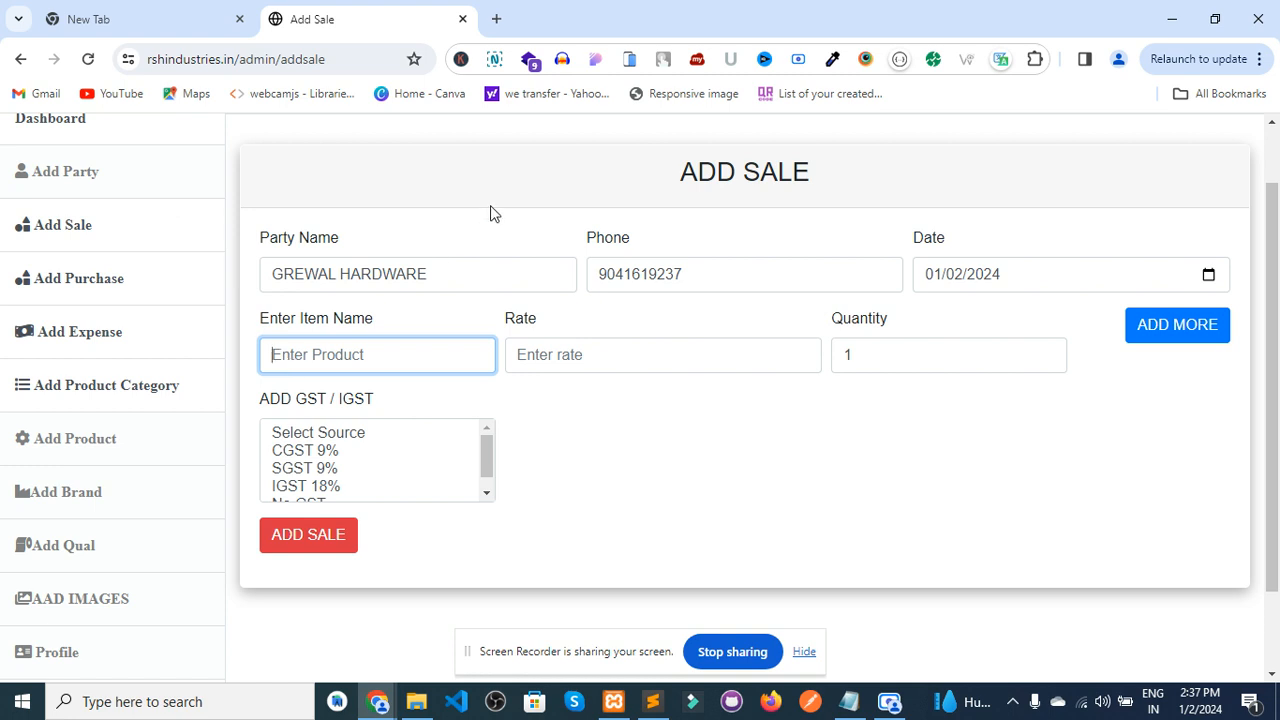
# - Switch the sale's party to the other customer in the list
pyautogui.click(453, 270)
pyautogui.click(456, 271)
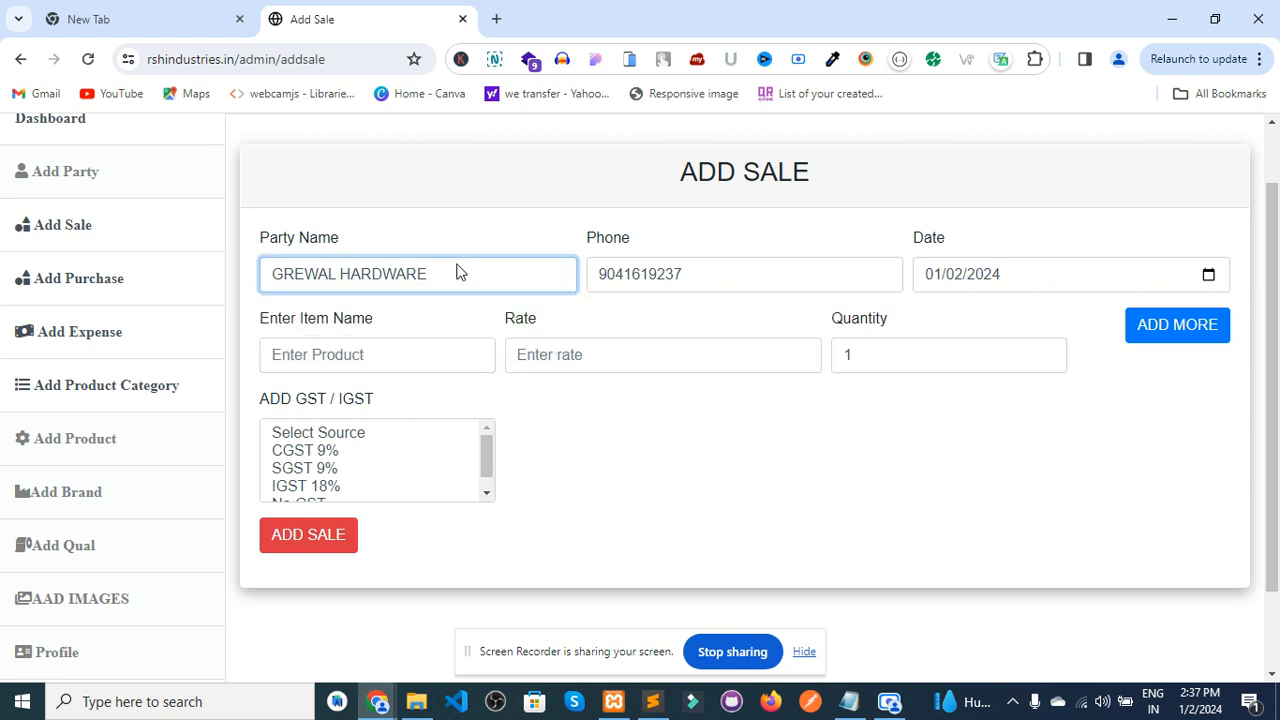
pyautogui.click(732, 286)
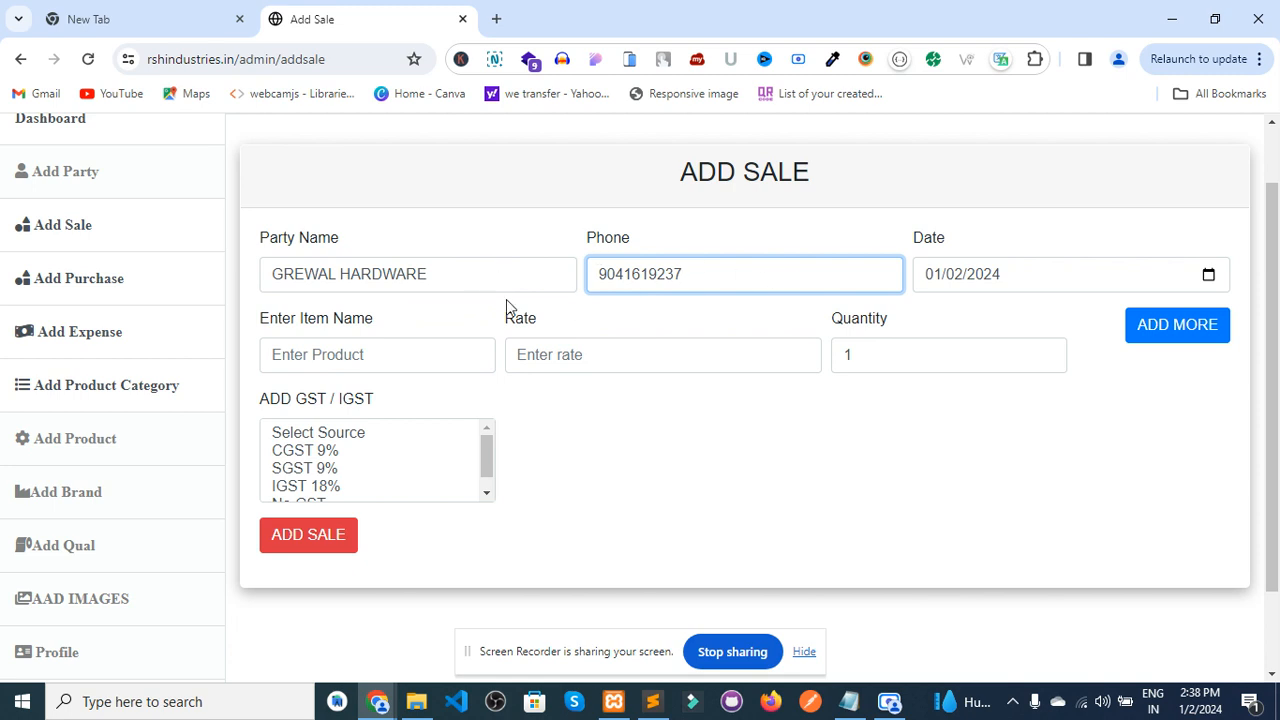
pyautogui.click(410, 284)
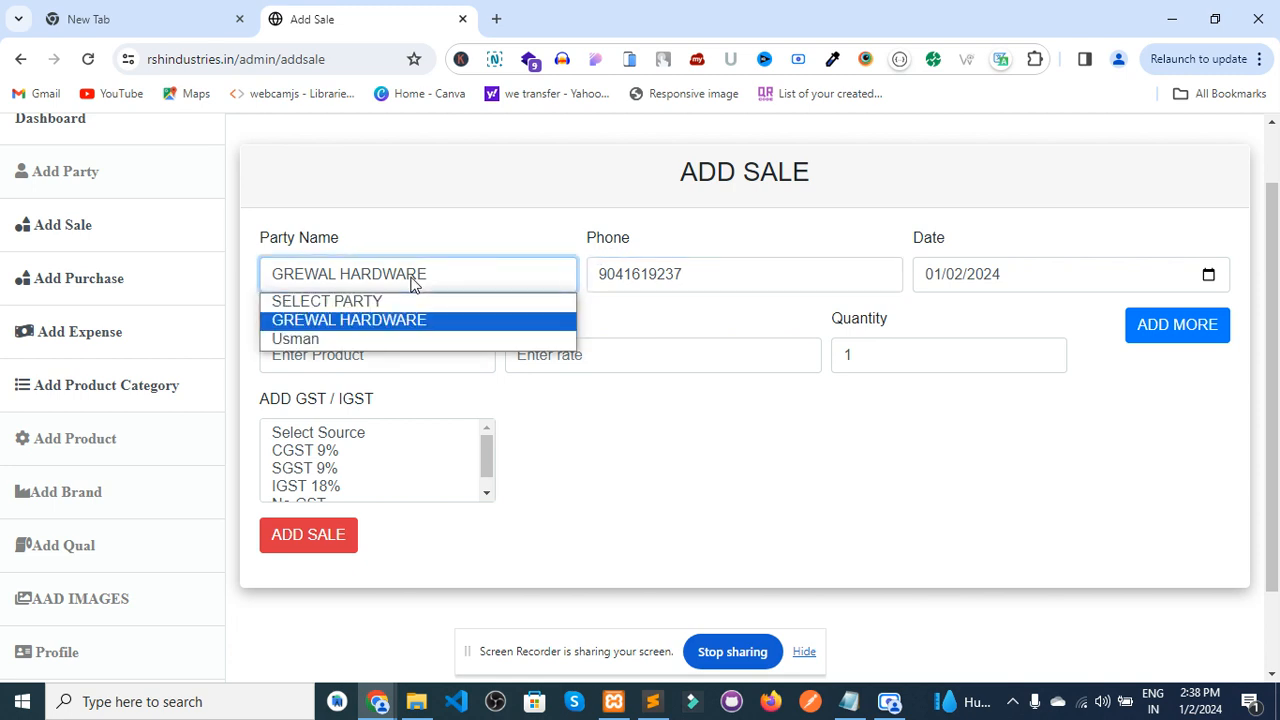
pyautogui.click(358, 339)
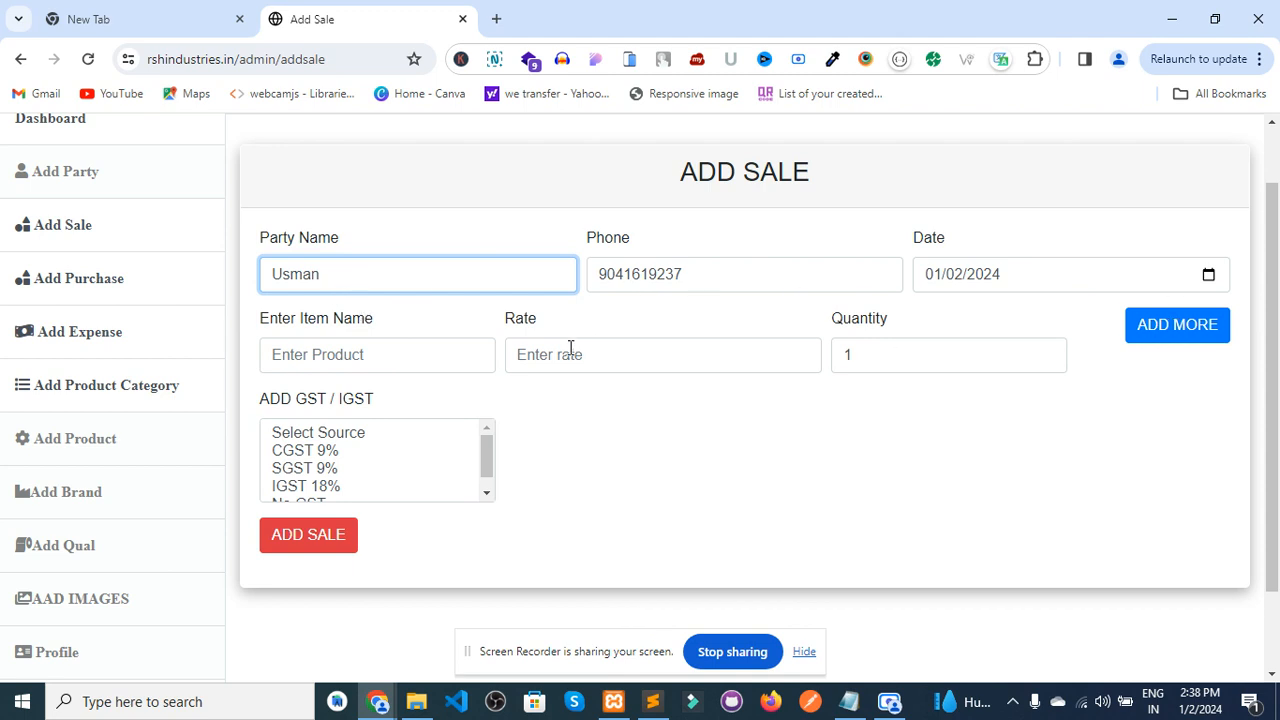
# - Enter item hh at rate 20 and adjust its quantity
pyautogui.click(447, 361)
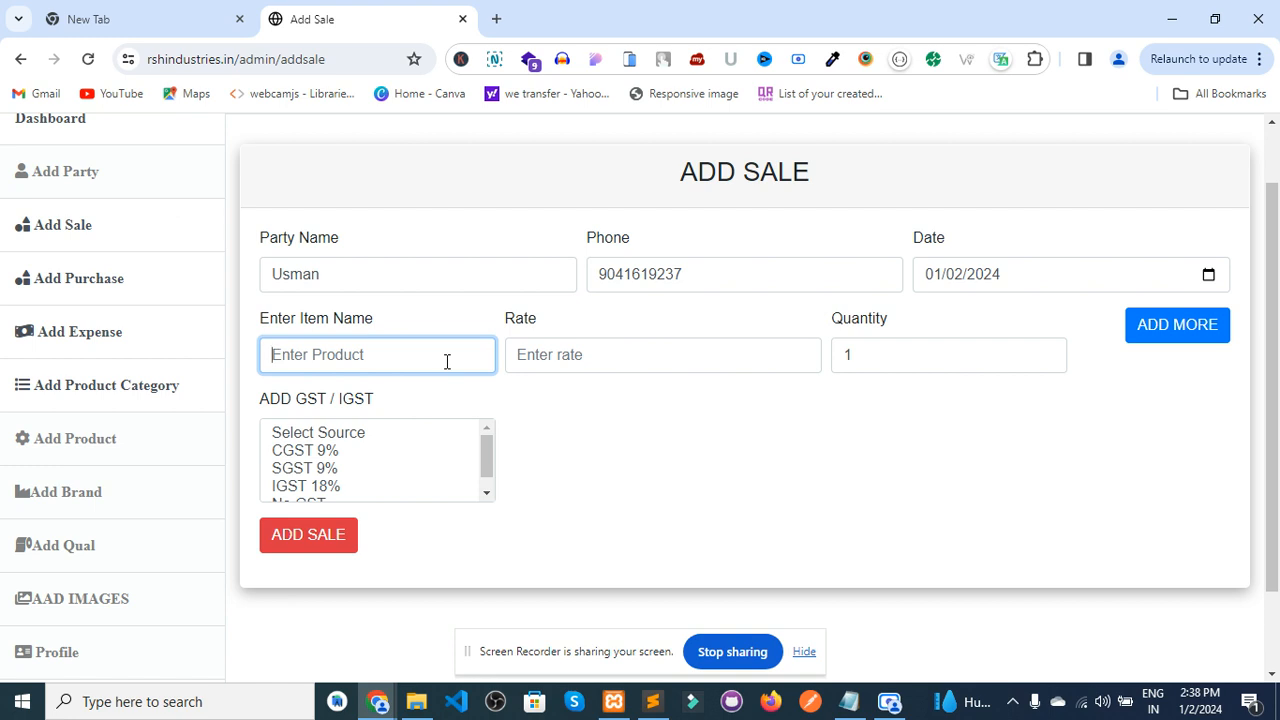
pyautogui.write('hh')
pyautogui.click(551, 358)
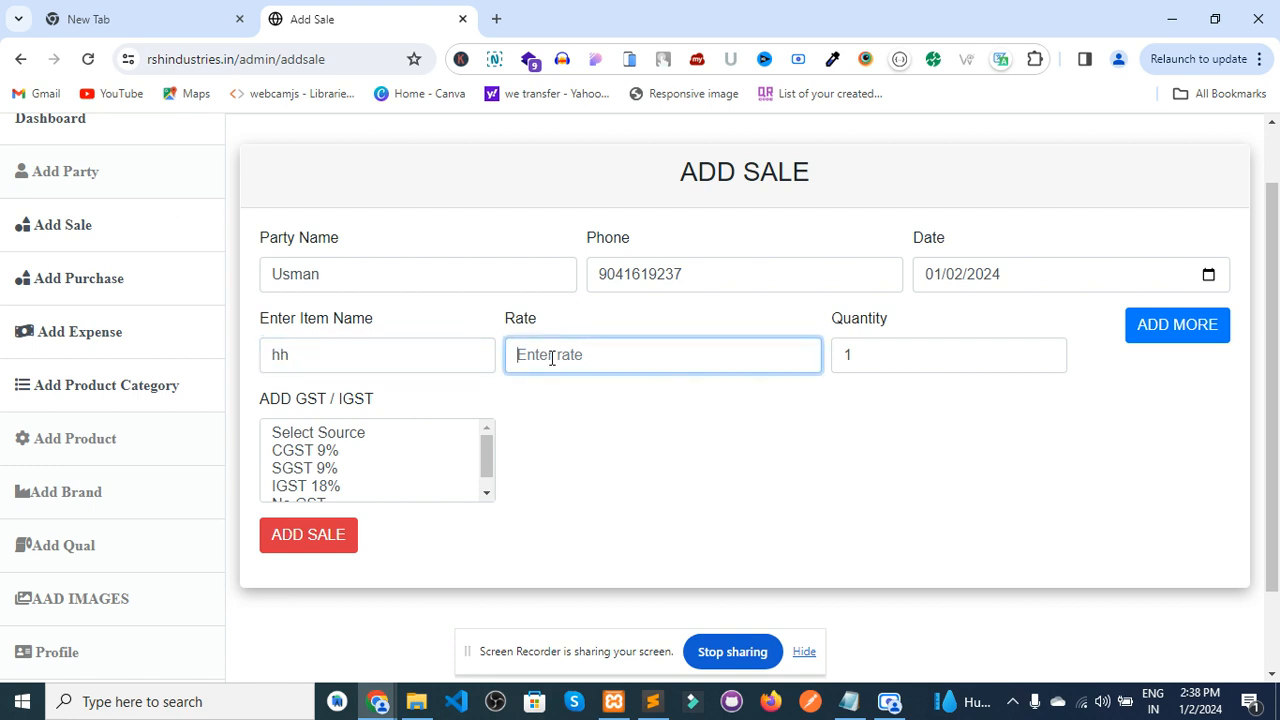
pyautogui.write('20')
pyautogui.tripleClick(1048, 351)
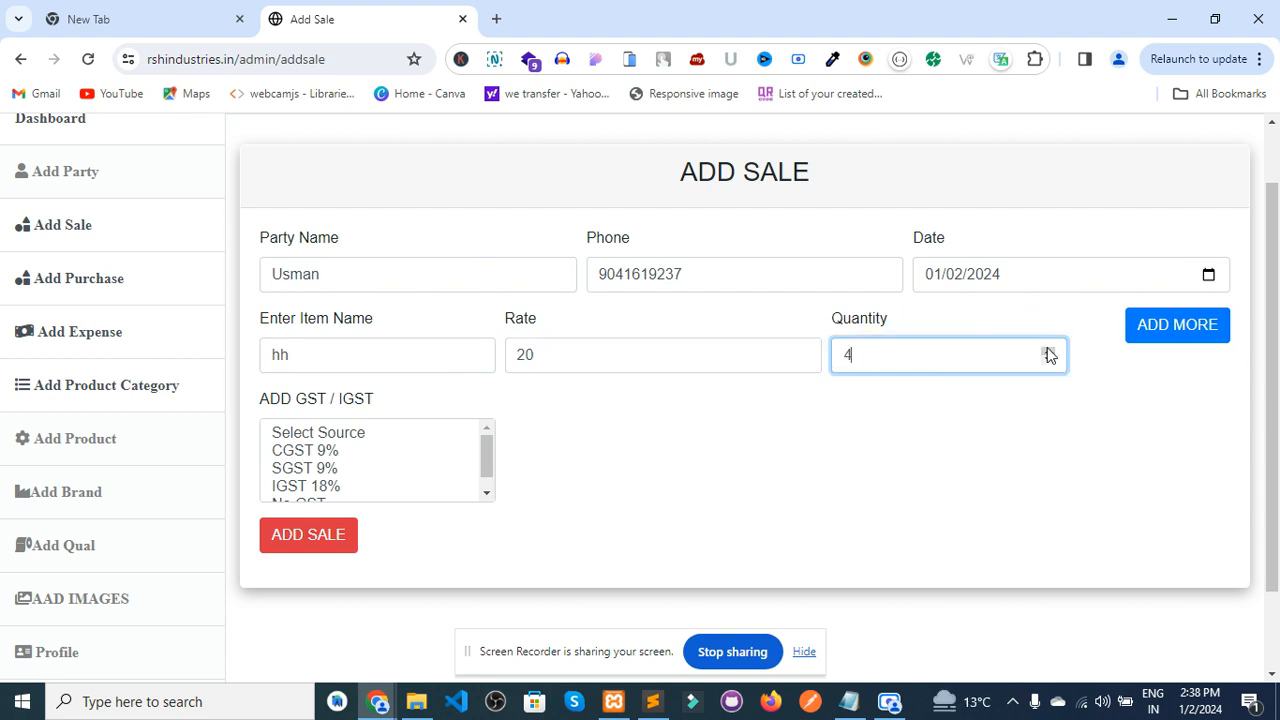
pyautogui.click(1048, 361)
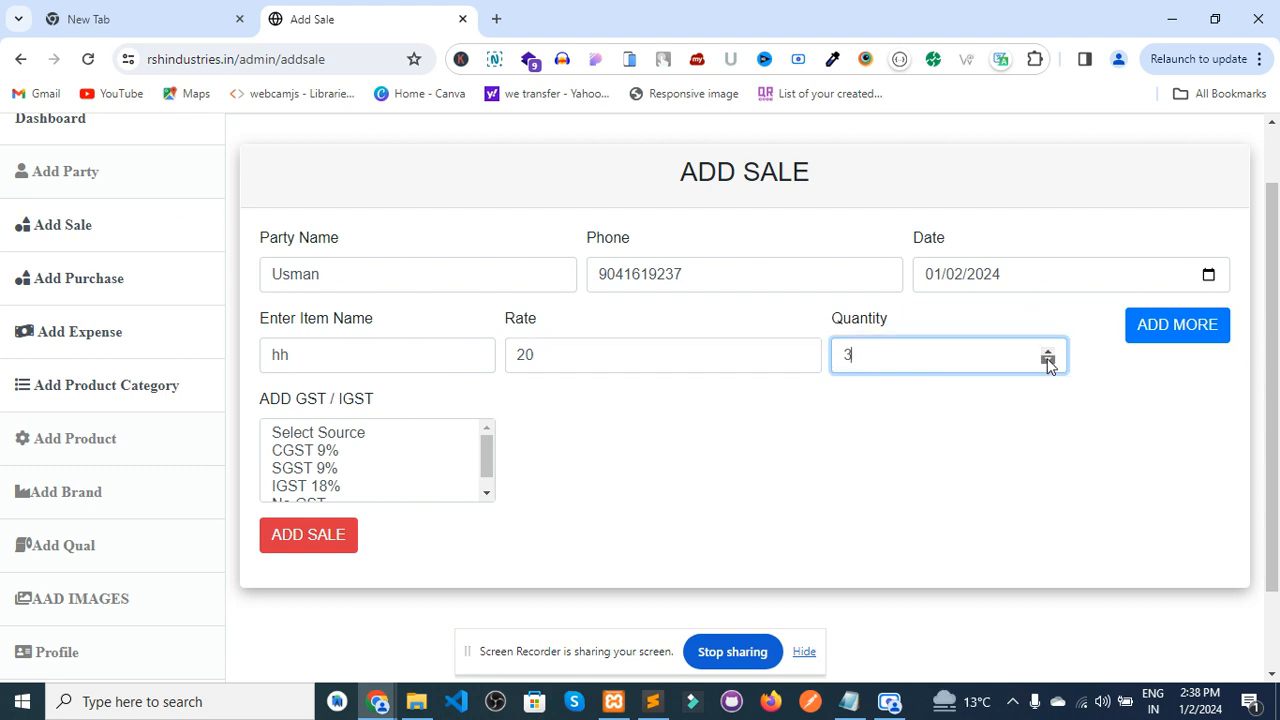
# - Add several extra item rows, then remove all the empty ones
pyautogui.click(1177, 328)
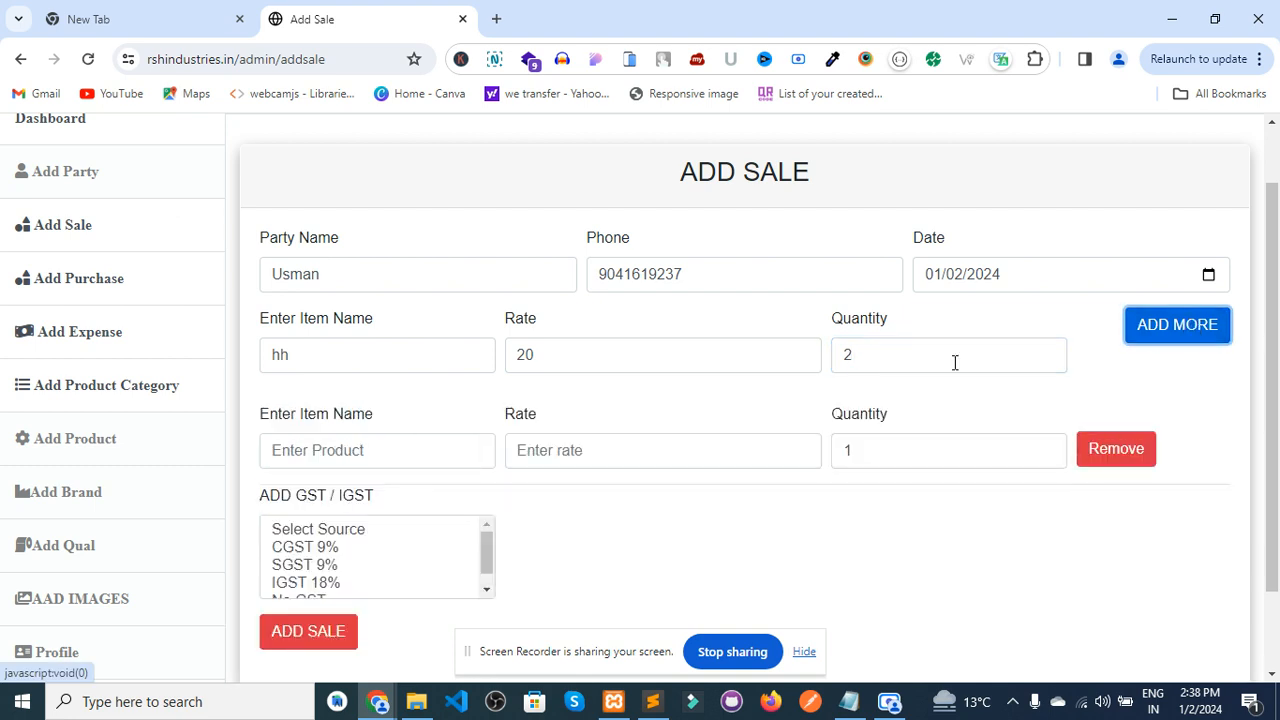
pyautogui.click(303, 456)
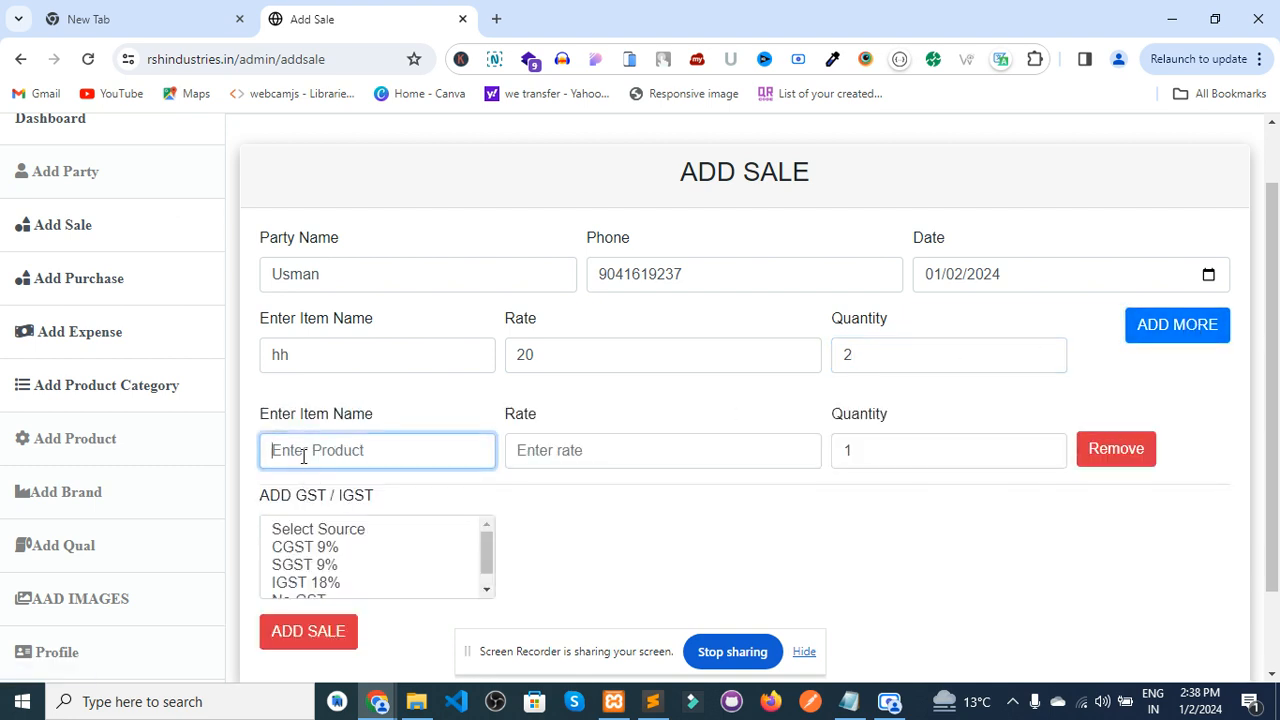
pyautogui.click(1099, 461)
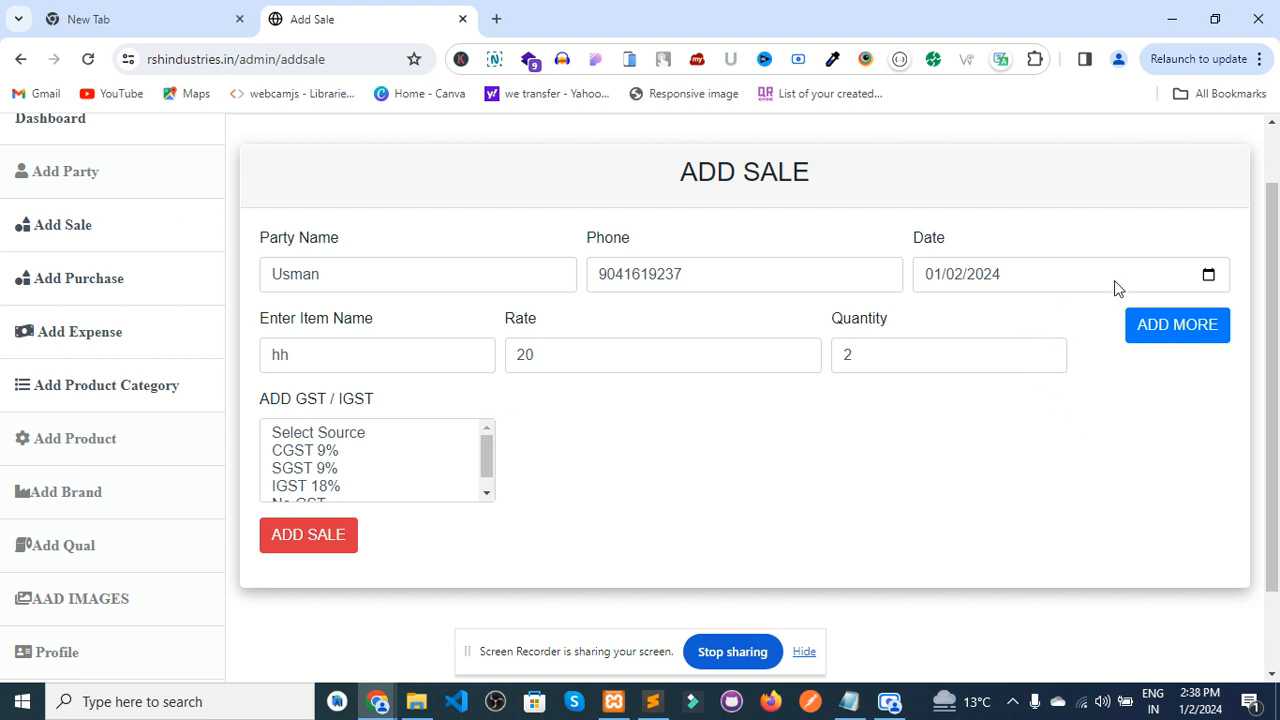
pyautogui.click(1172, 325)
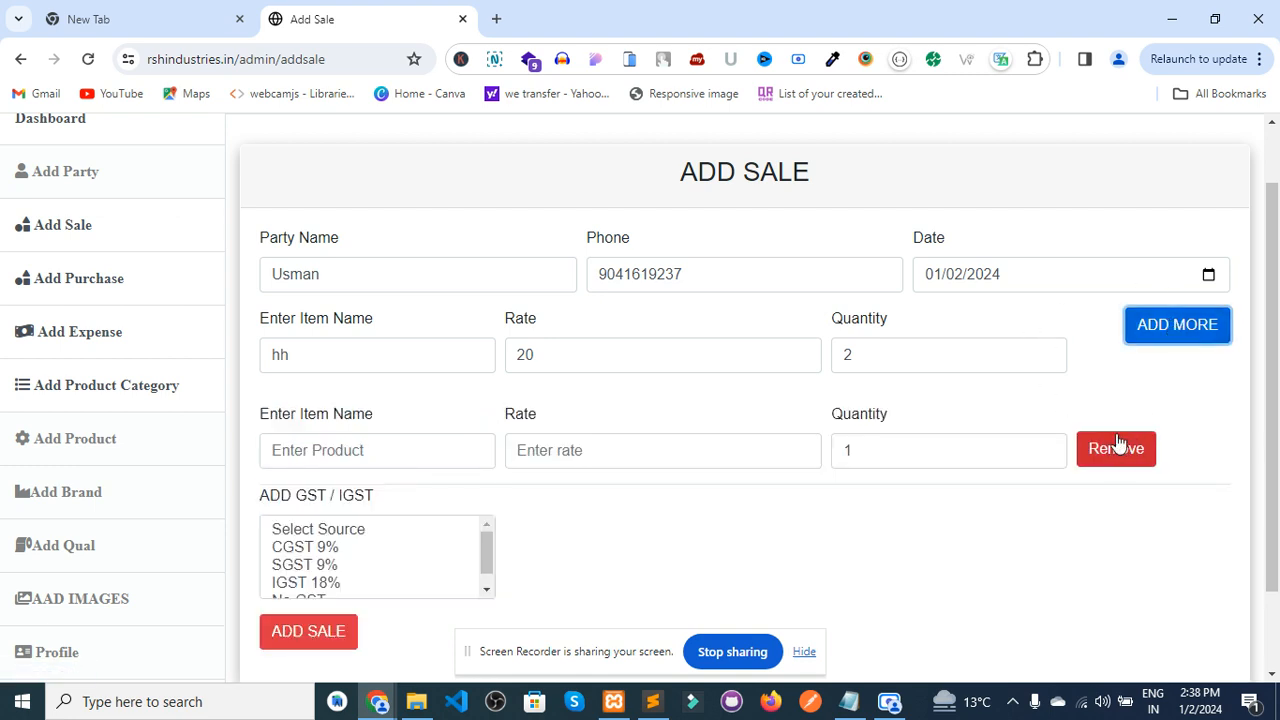
pyautogui.click(1188, 320)
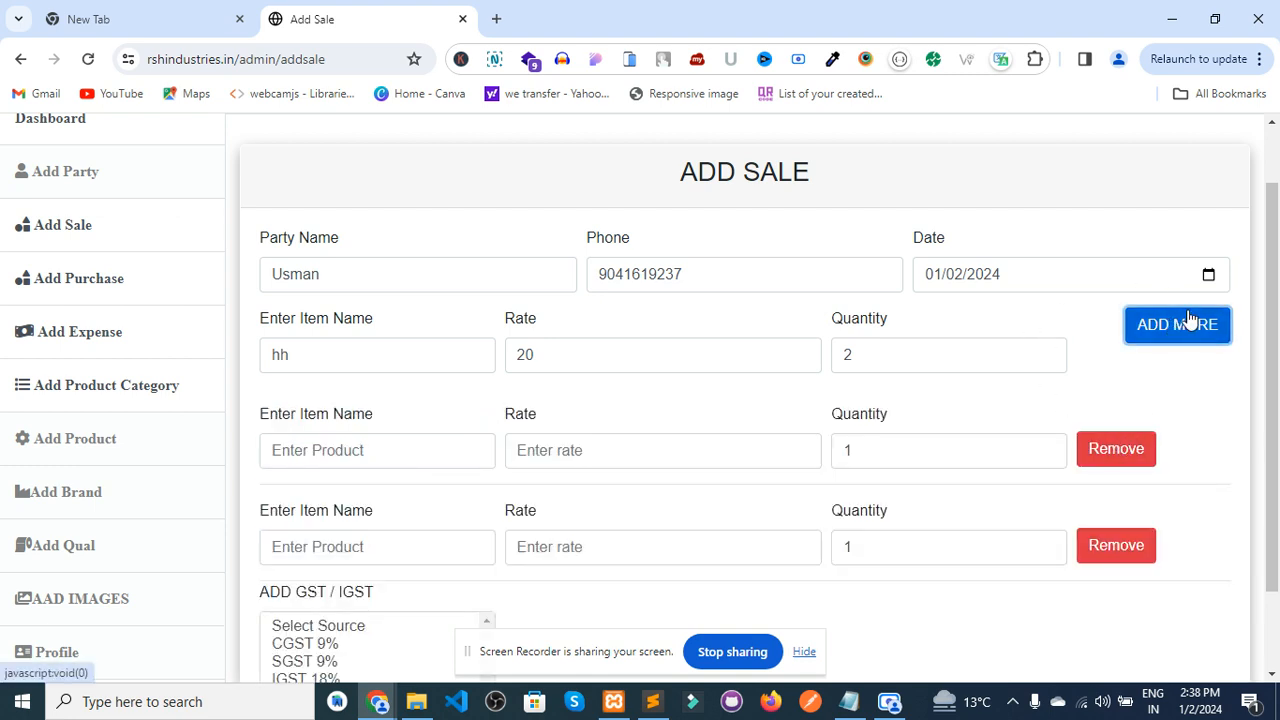
pyautogui.click(1188, 320)
pyautogui.click(1188, 320)
pyautogui.click(1188, 321)
pyautogui.click(1277, 543)
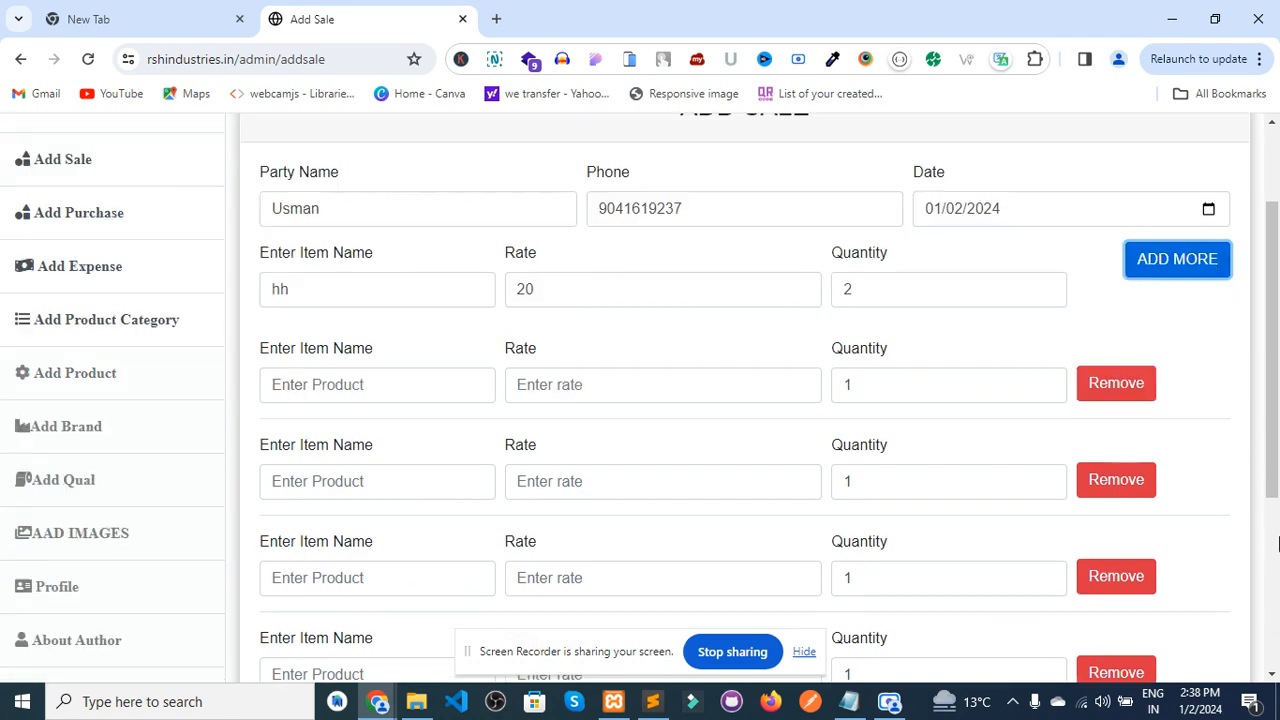
pyautogui.click(1137, 452)
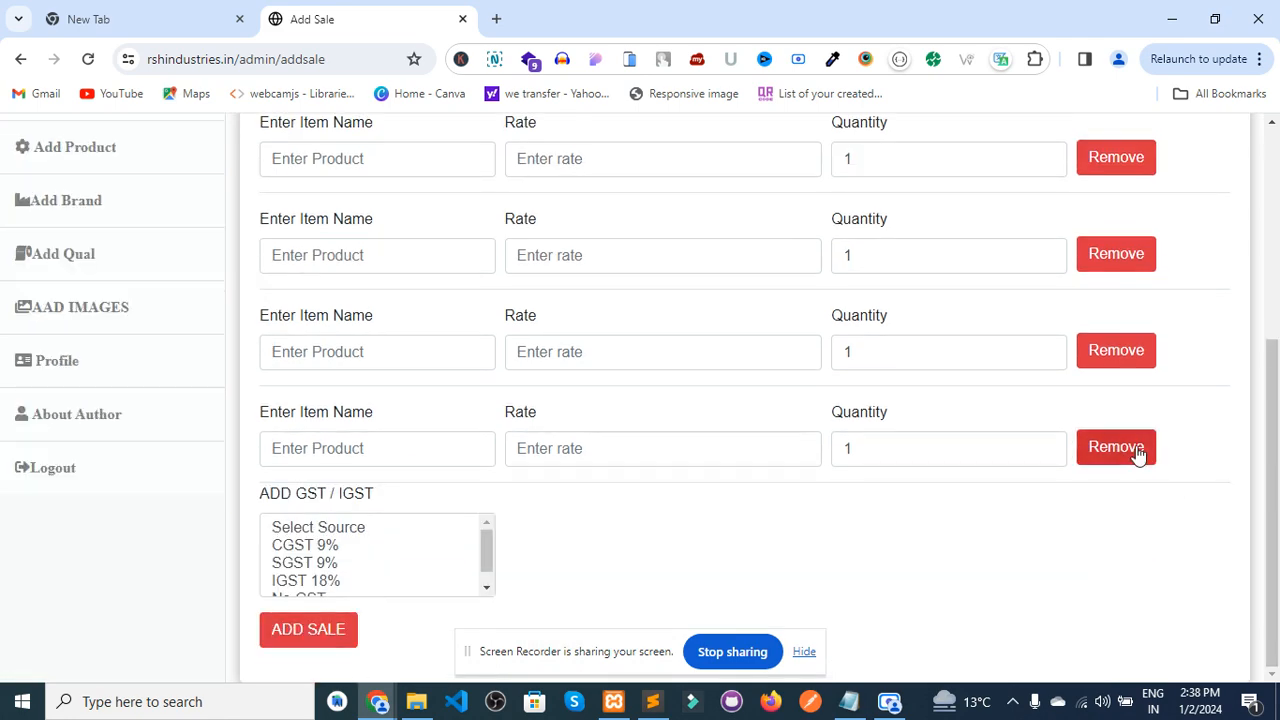
pyautogui.click(1122, 370)
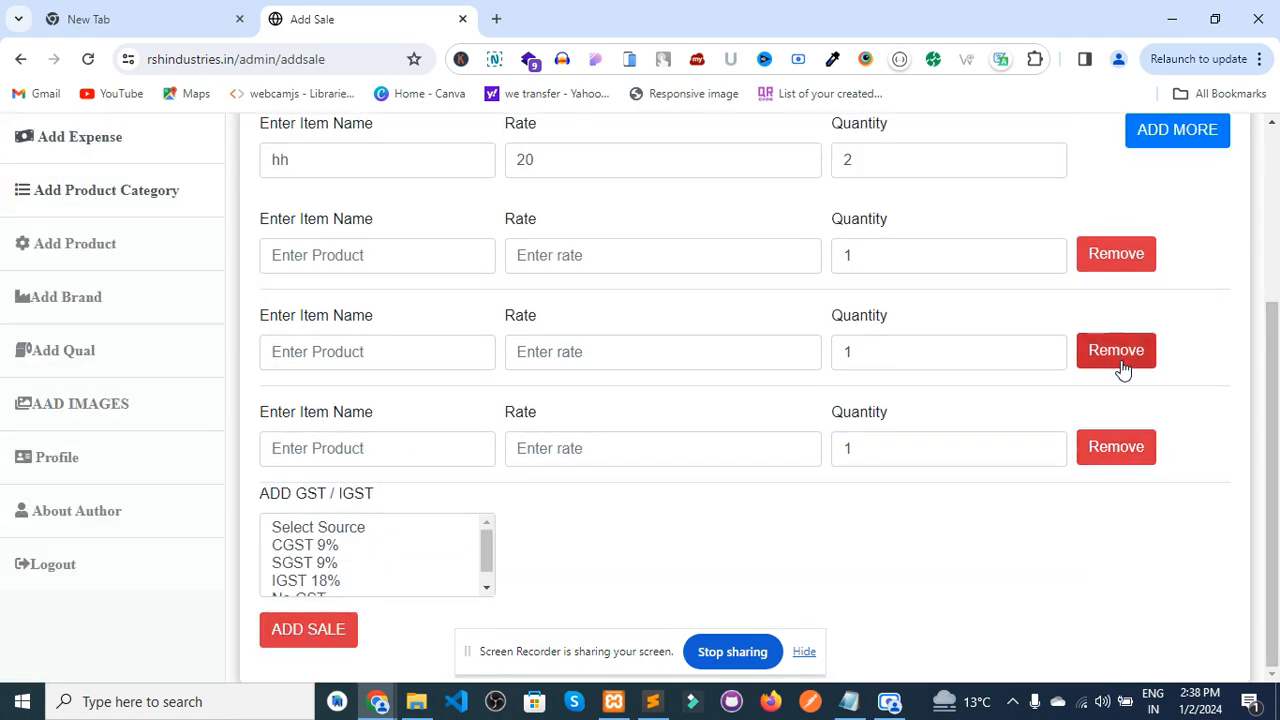
pyautogui.click(1105, 465)
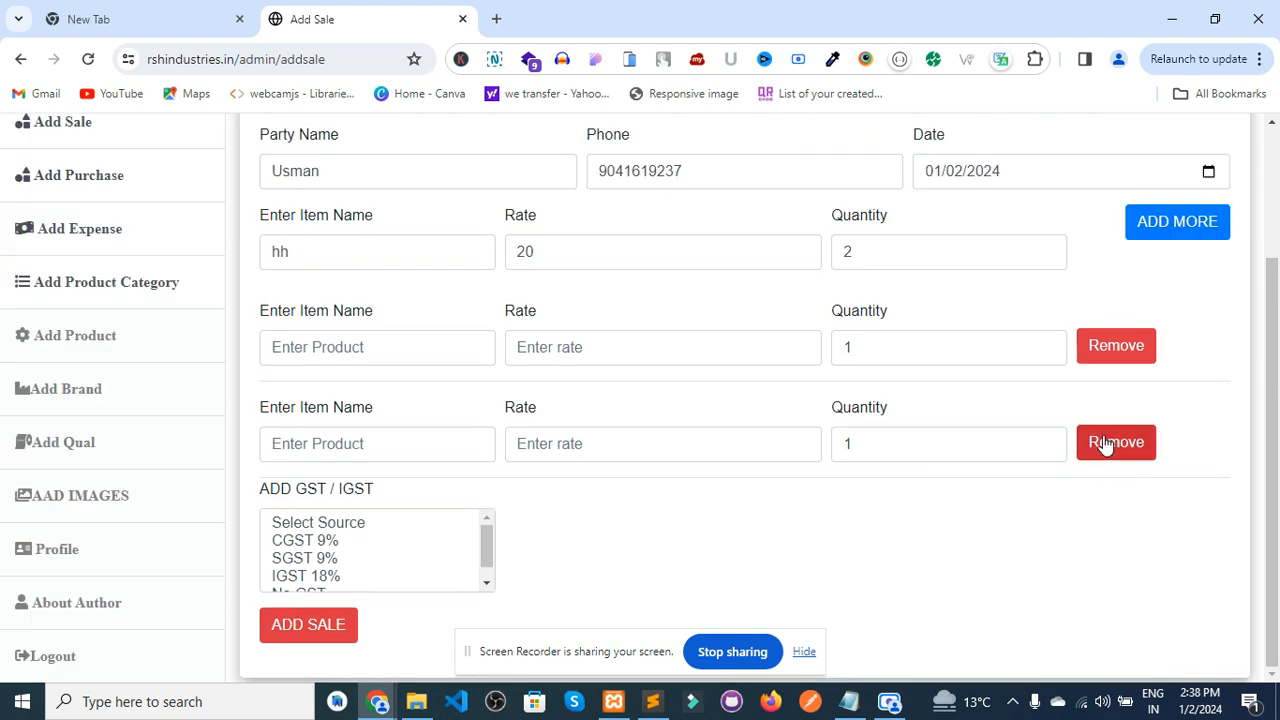
pyautogui.click(1103, 443)
pyautogui.click(1104, 360)
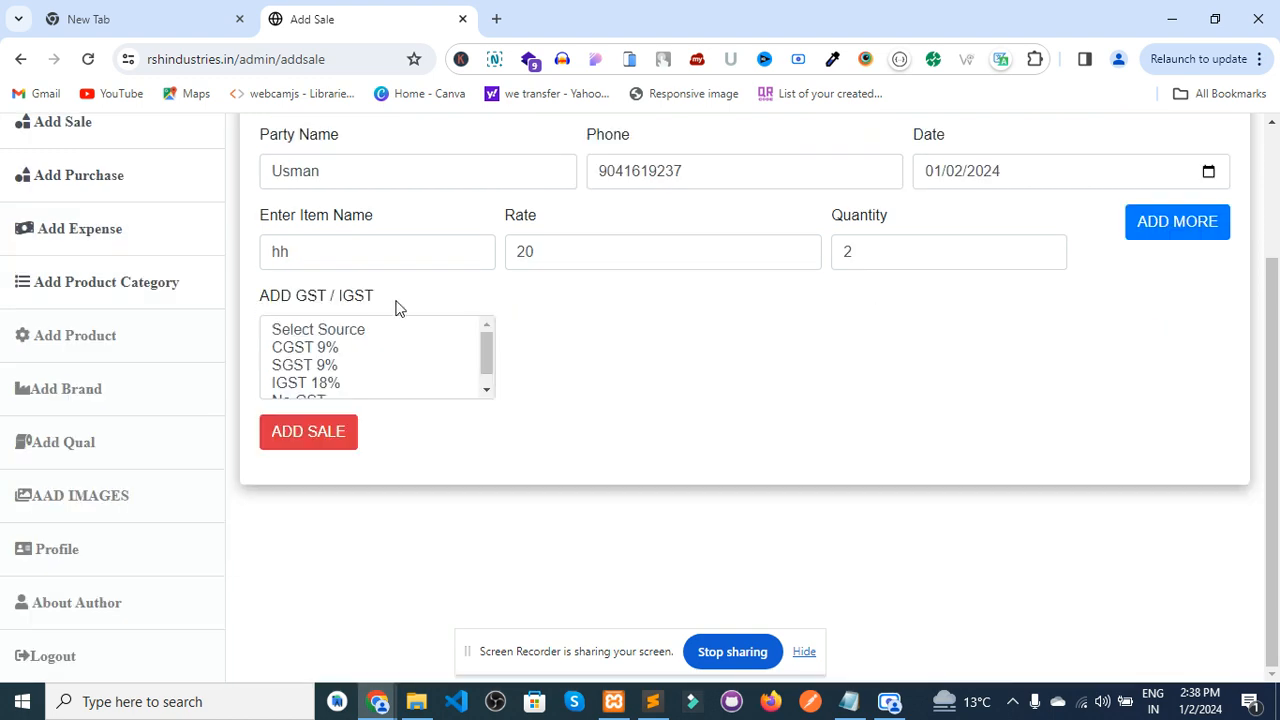
# - Apply IGST 18% to the hh sale and save it
pyautogui.click(487, 391)
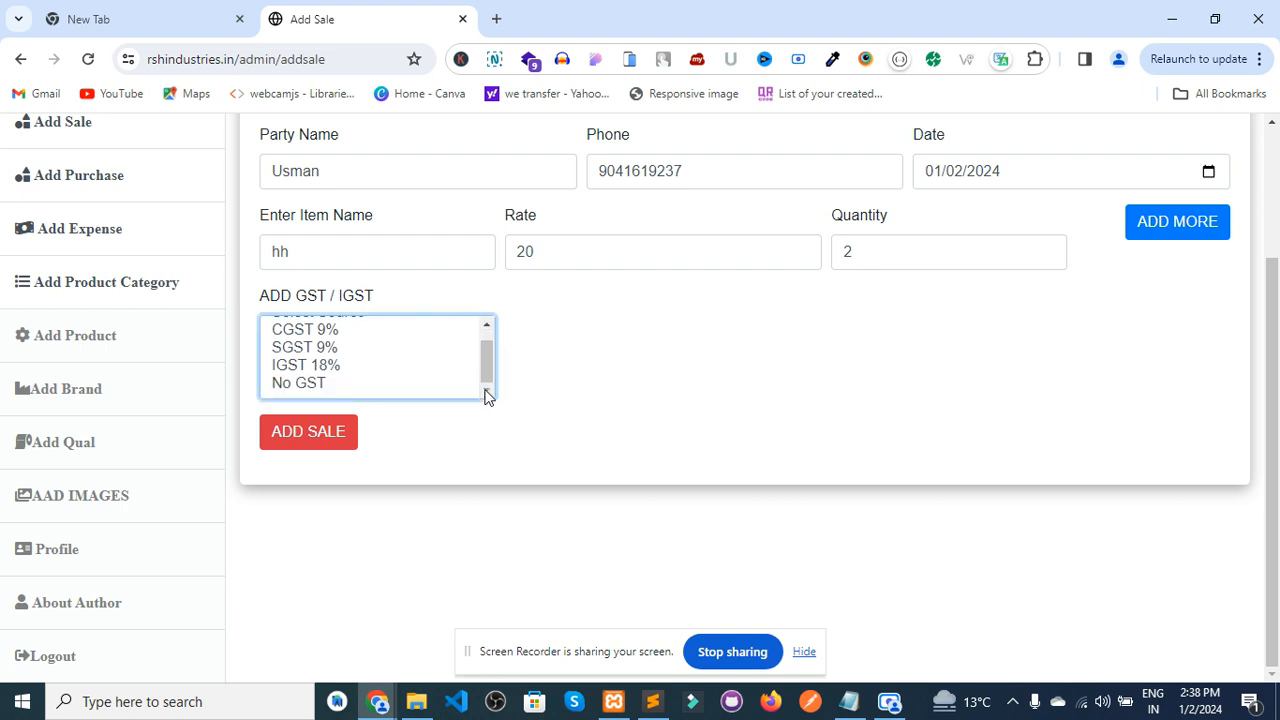
pyautogui.click(488, 326)
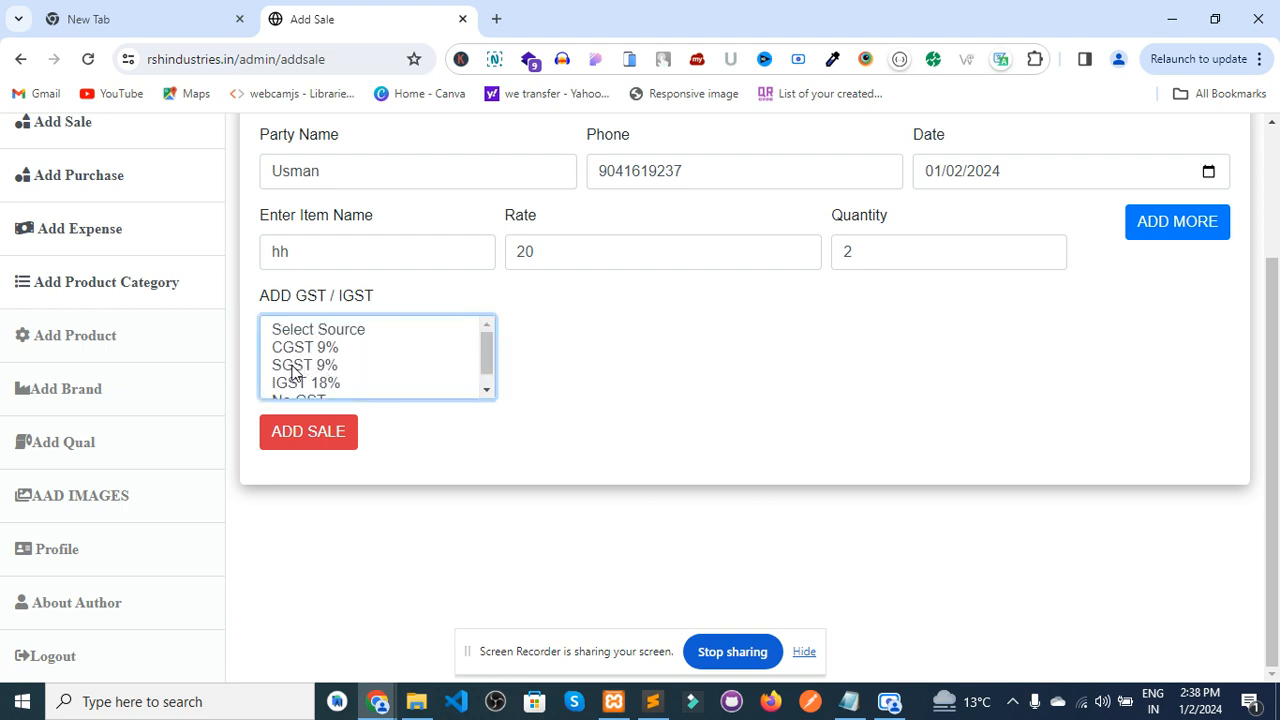
pyautogui.click(487, 391)
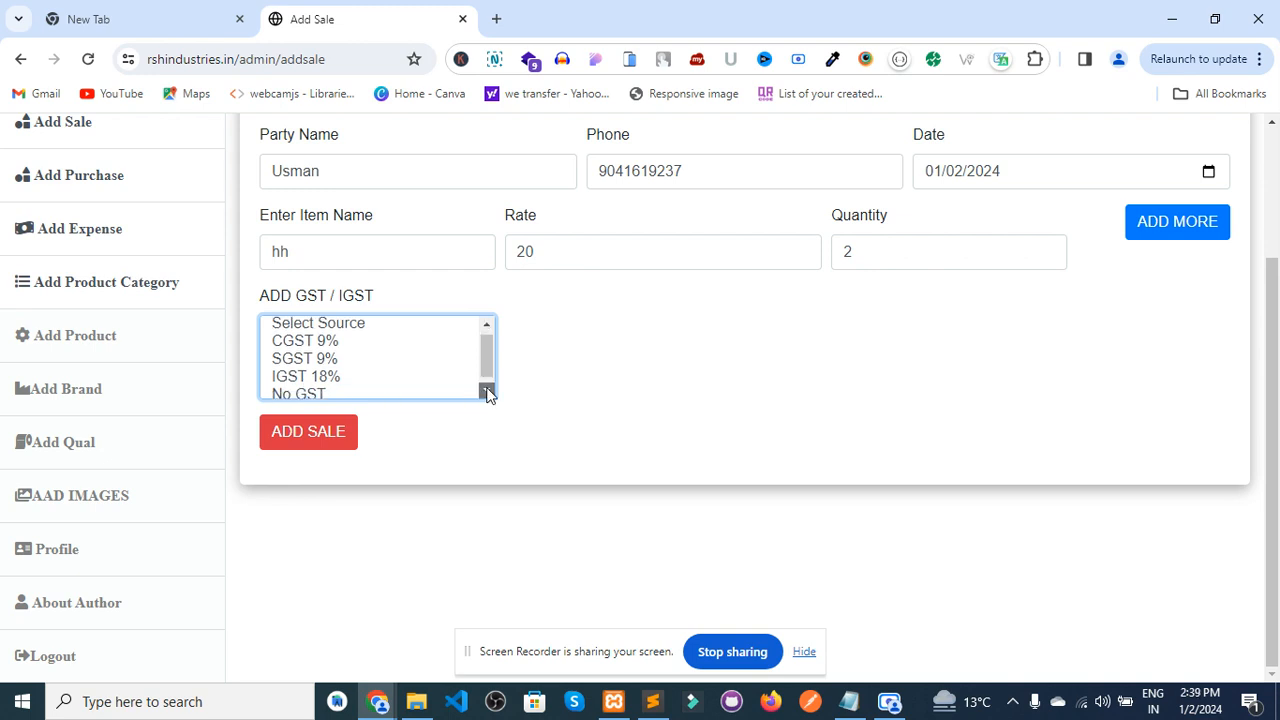
pyautogui.click(487, 326)
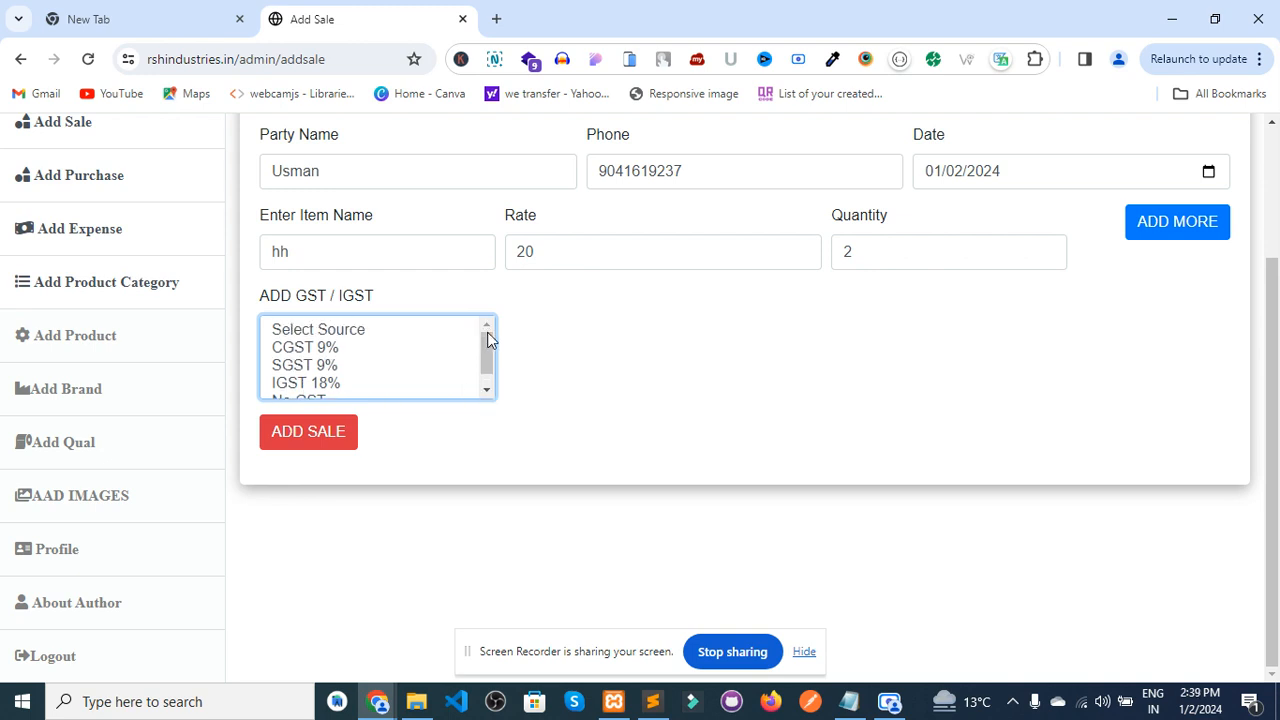
pyautogui.click(300, 386)
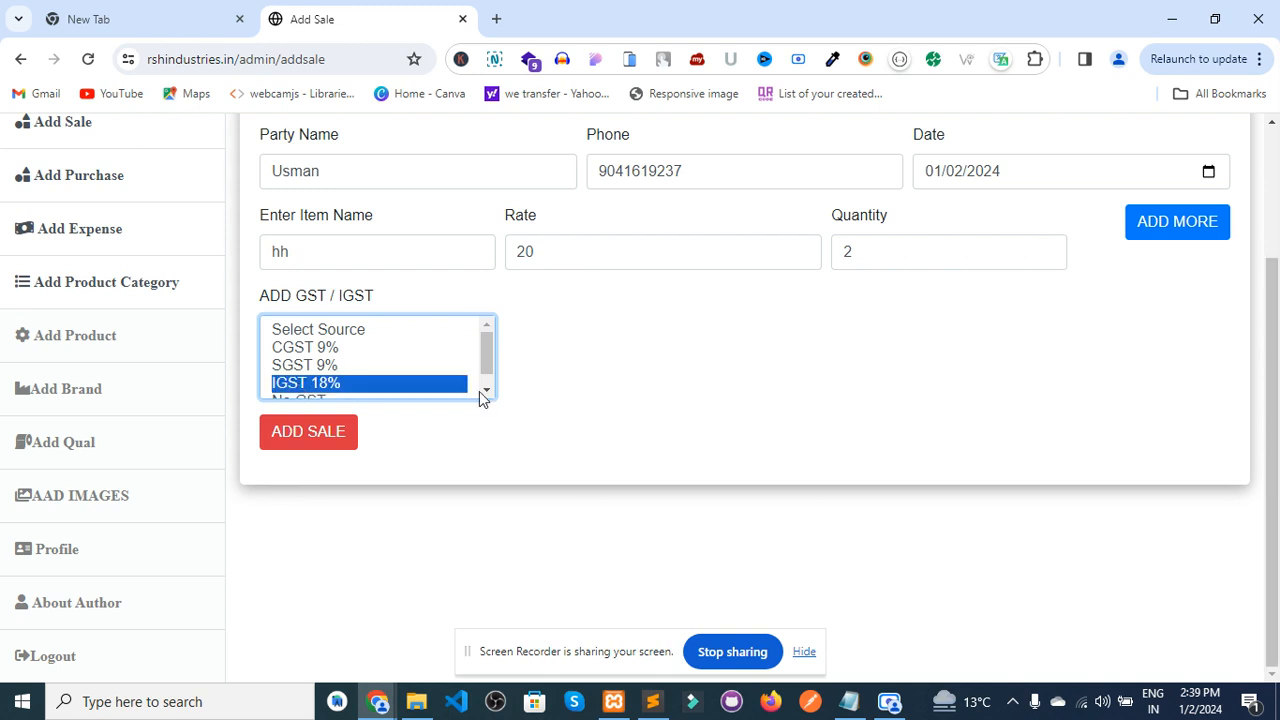
pyautogui.click(348, 432)
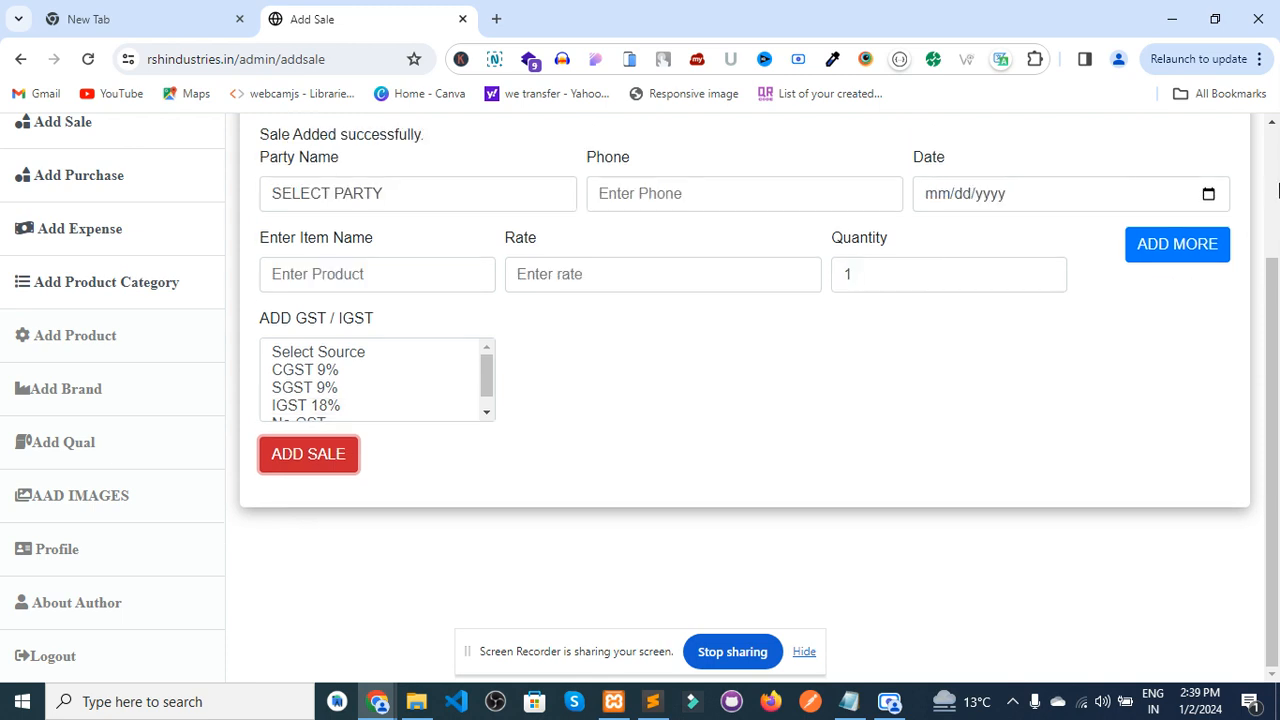
pyautogui.scroll(2, 1277, 190)
pyautogui.moveTo(1278, 184); pyautogui.dragTo(1277, 160)
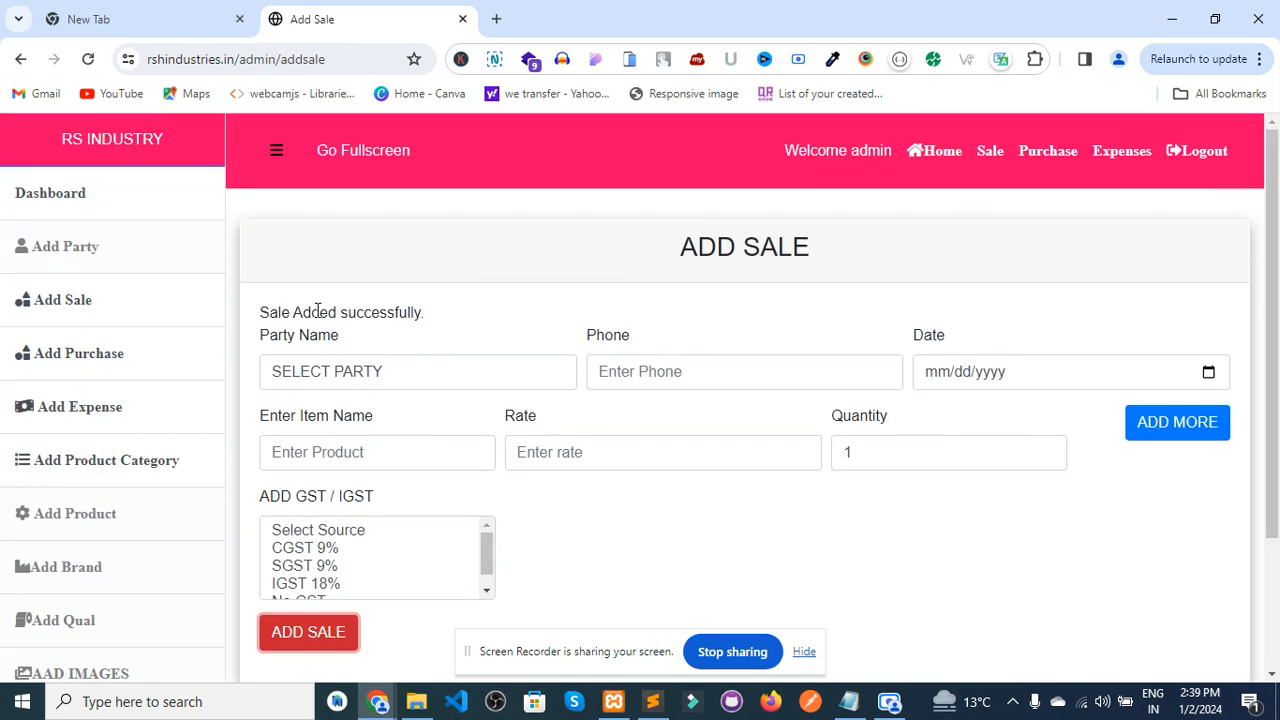
pyautogui.click(995, 151)
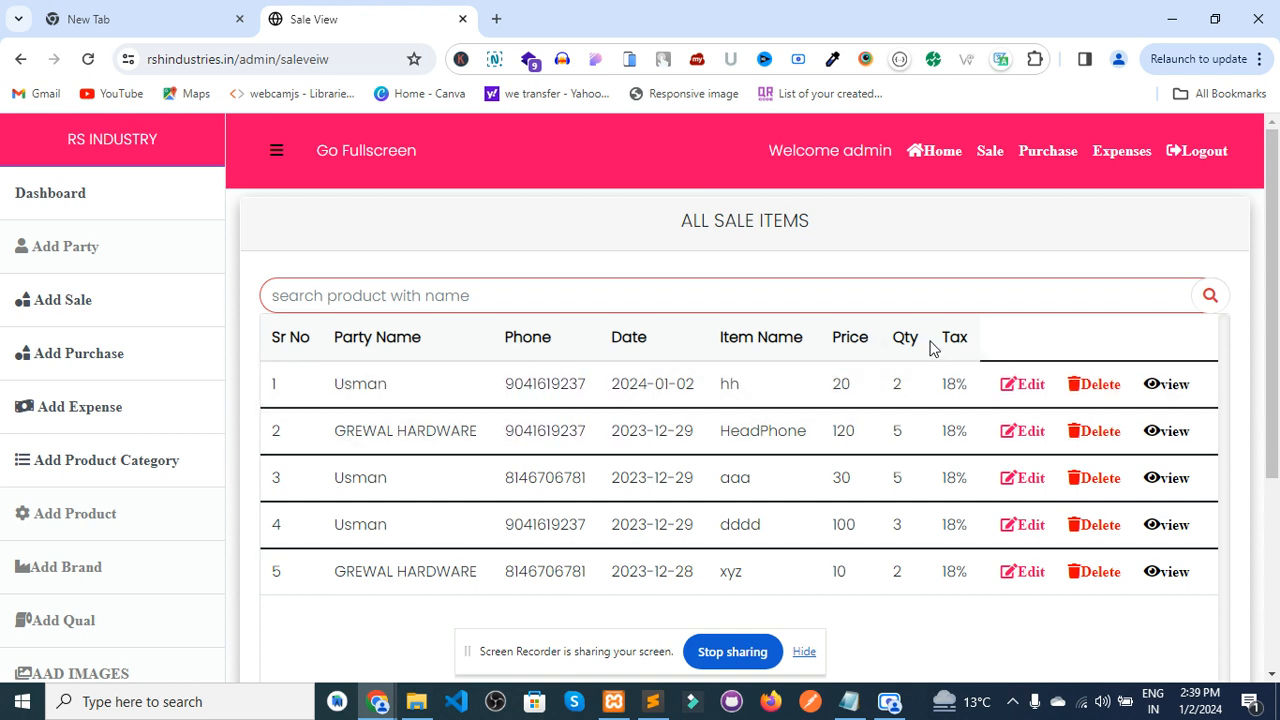
# - Open the details of the hh sale from row 1 of the sale list
pyautogui.click(1171, 386)
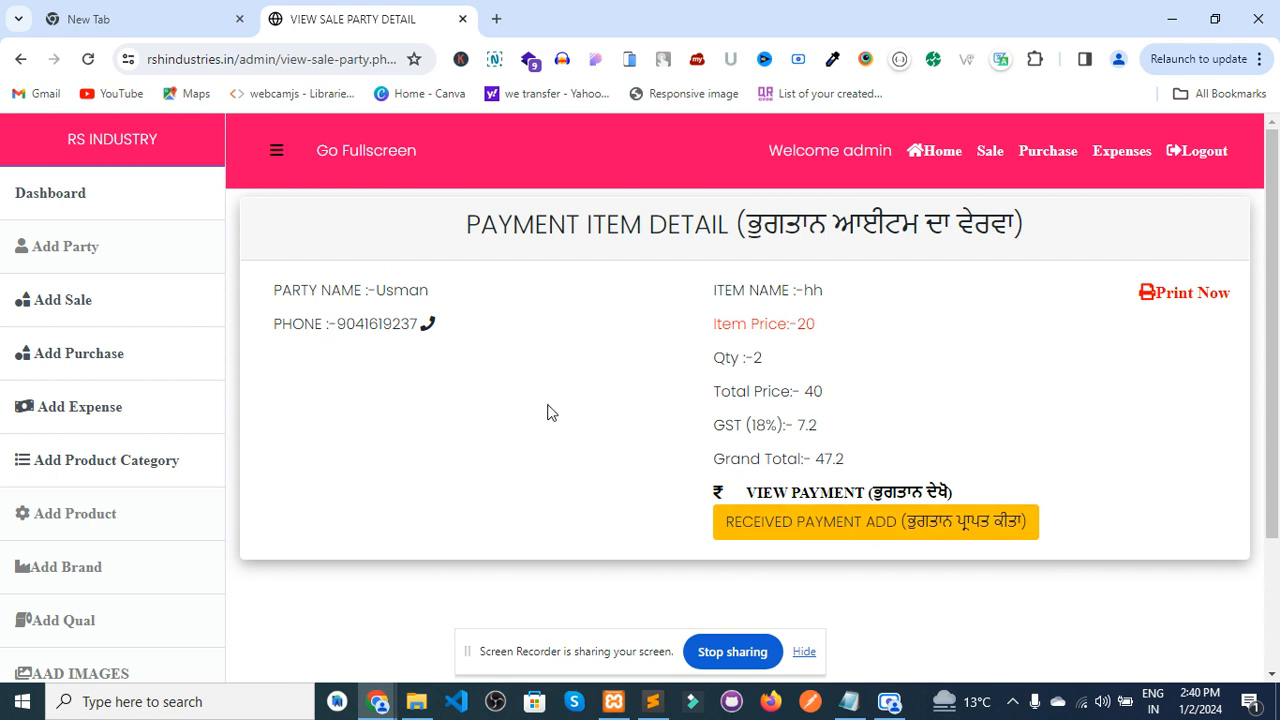
# - Add a received payment of 10 dated 2 January 2024 to the hh sale
pyautogui.click(800, 520)
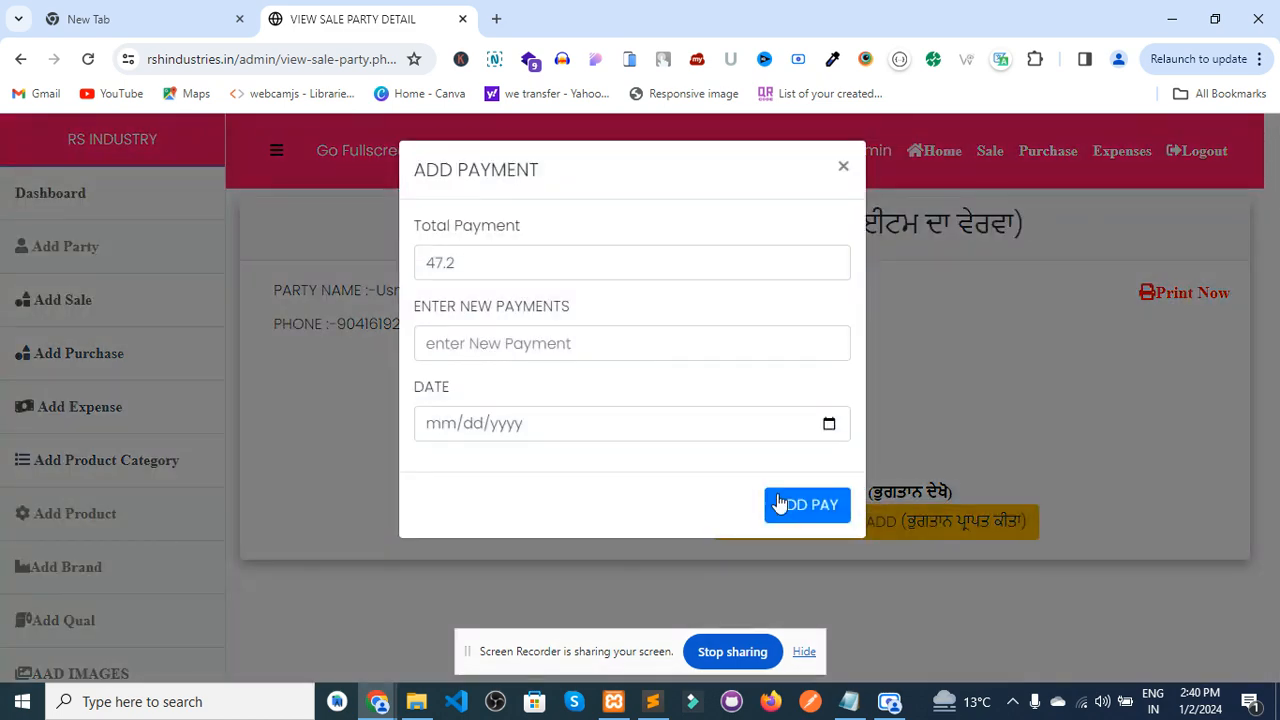
pyautogui.click(449, 345)
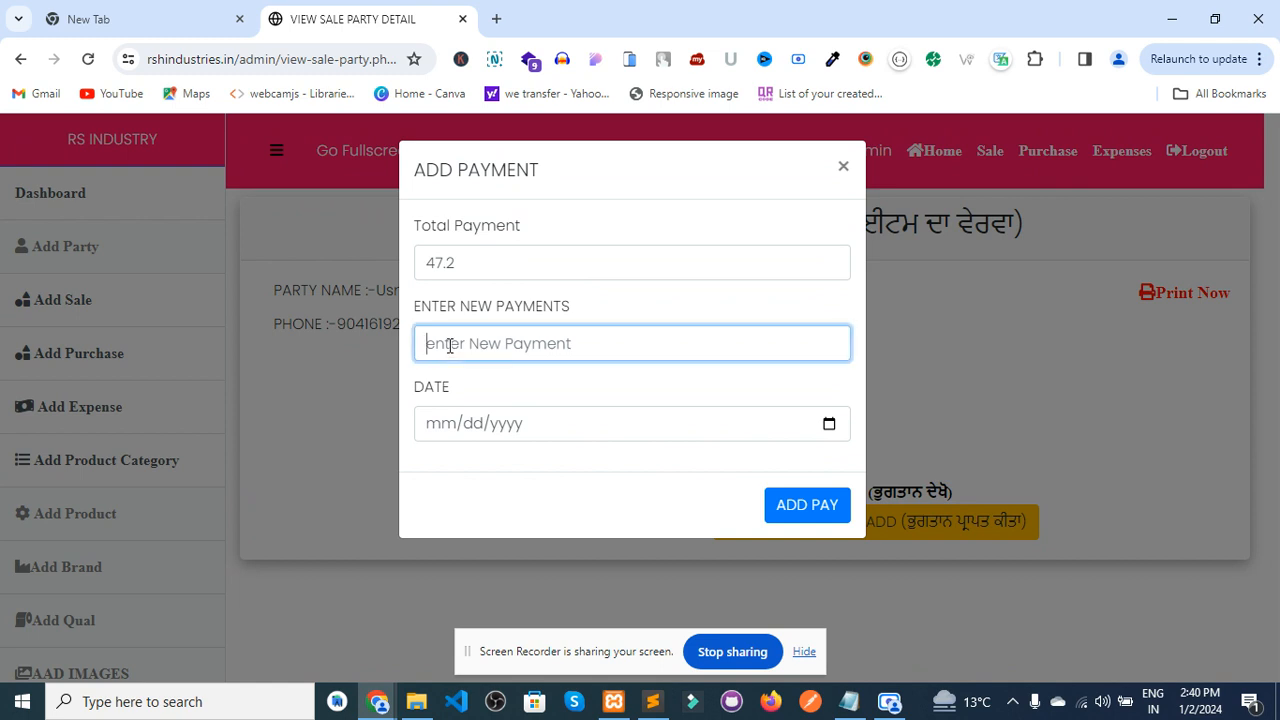
pyautogui.write('10')
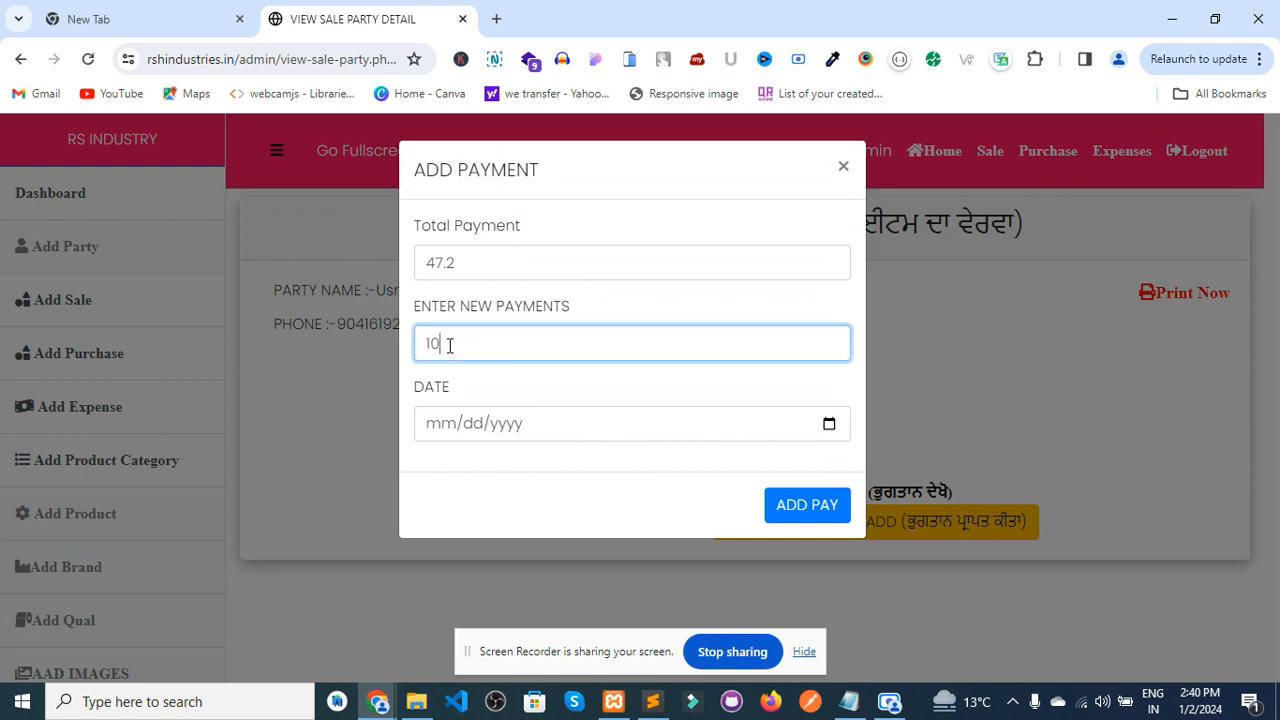
pyautogui.click(829, 424)
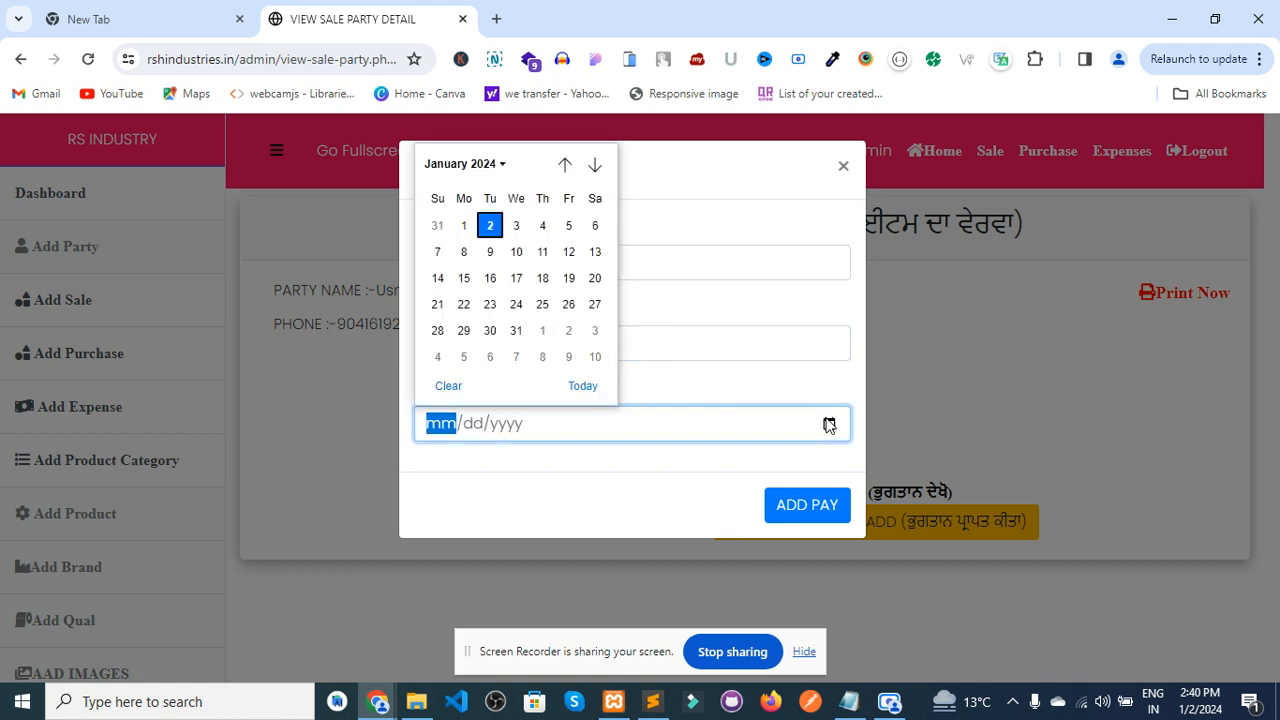
pyautogui.click(492, 228)
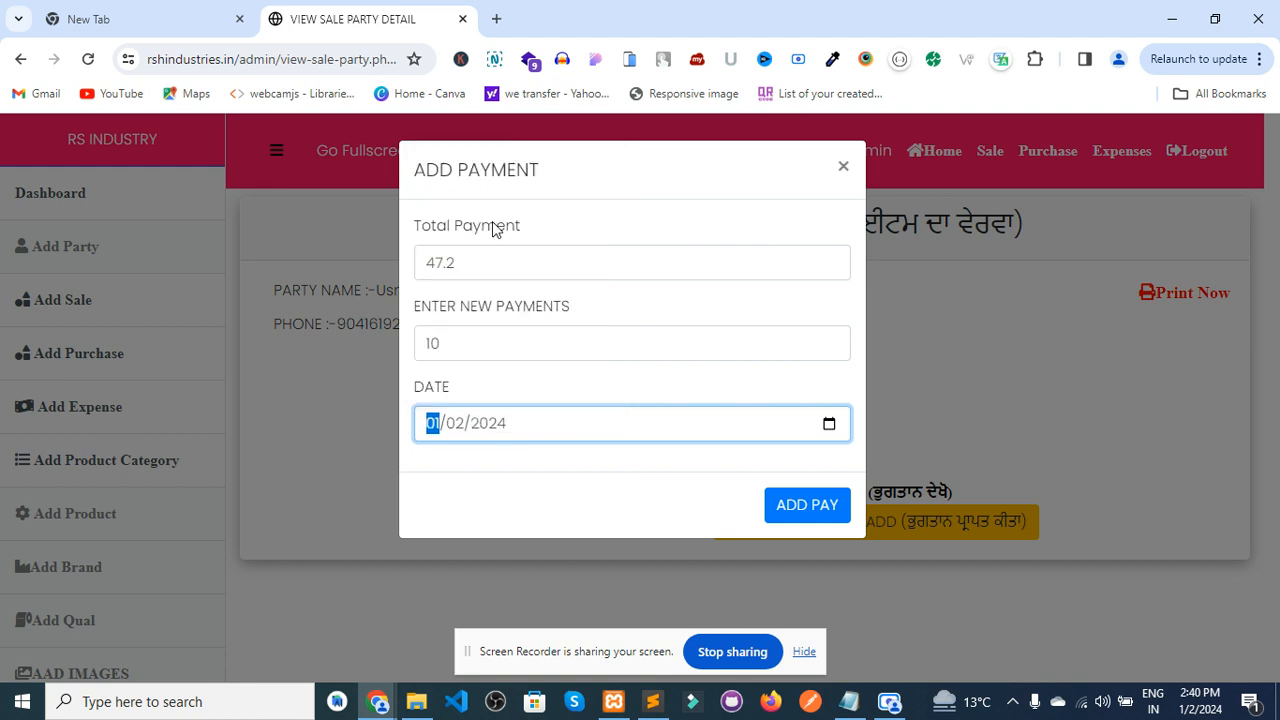
pyautogui.click(805, 512)
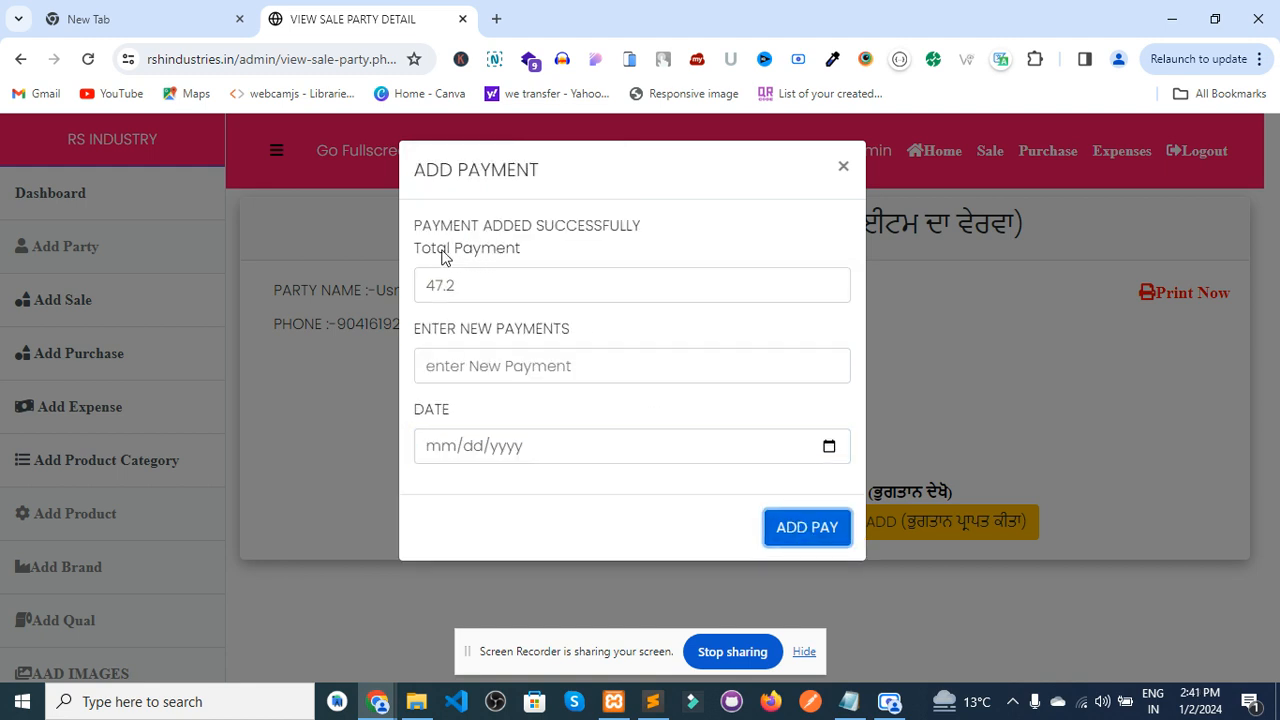
pyautogui.click(843, 168)
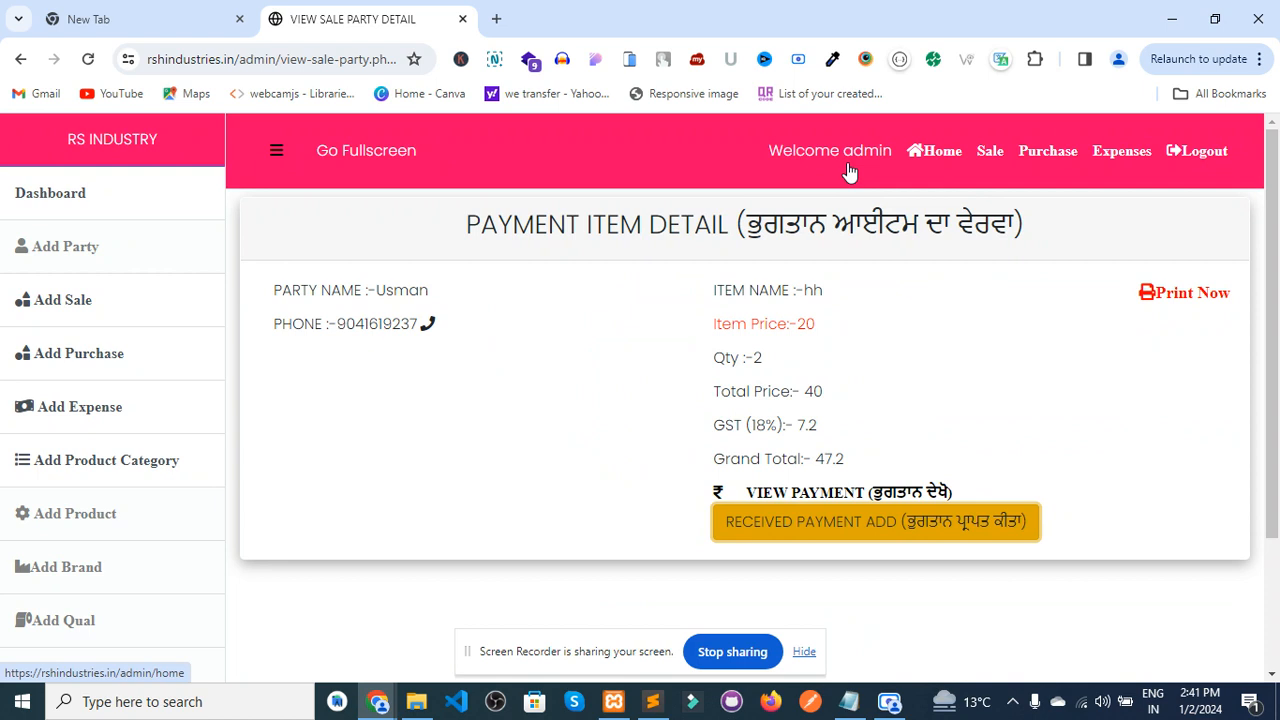
# - Open the hh sale's payment-in receipt and cancel its print preview
pyautogui.click(795, 497)
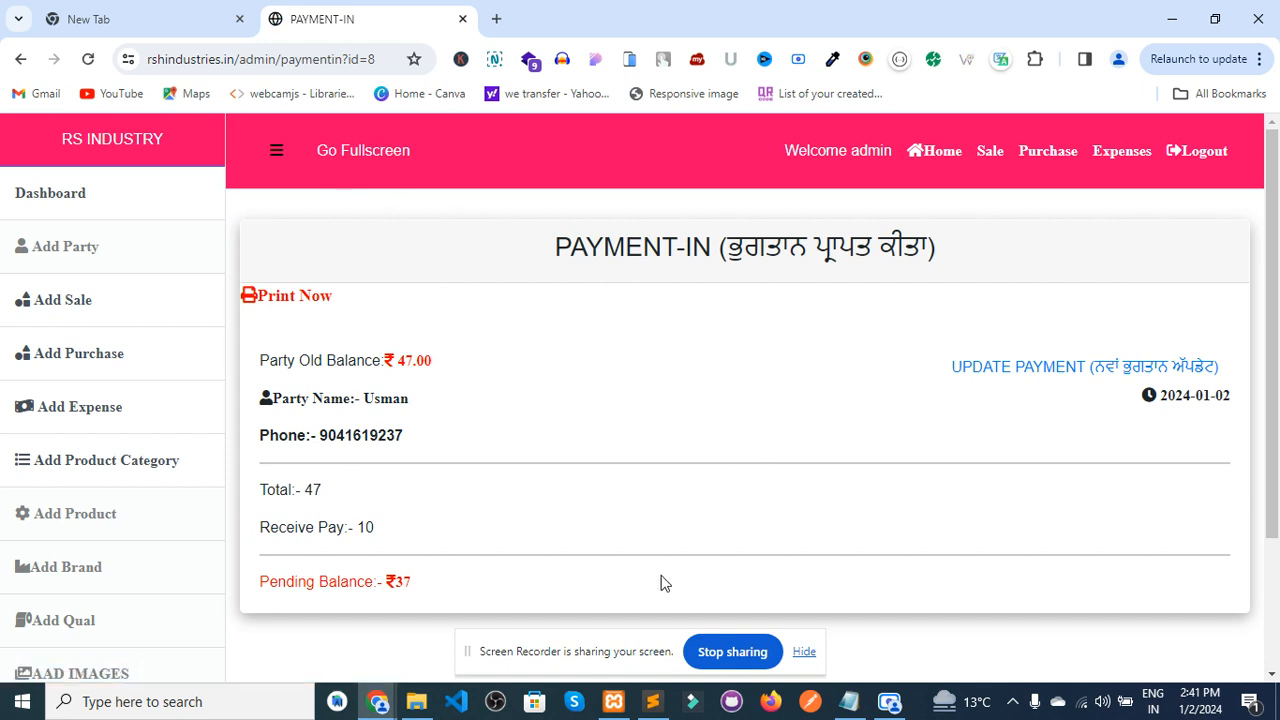
pyautogui.click(294, 299)
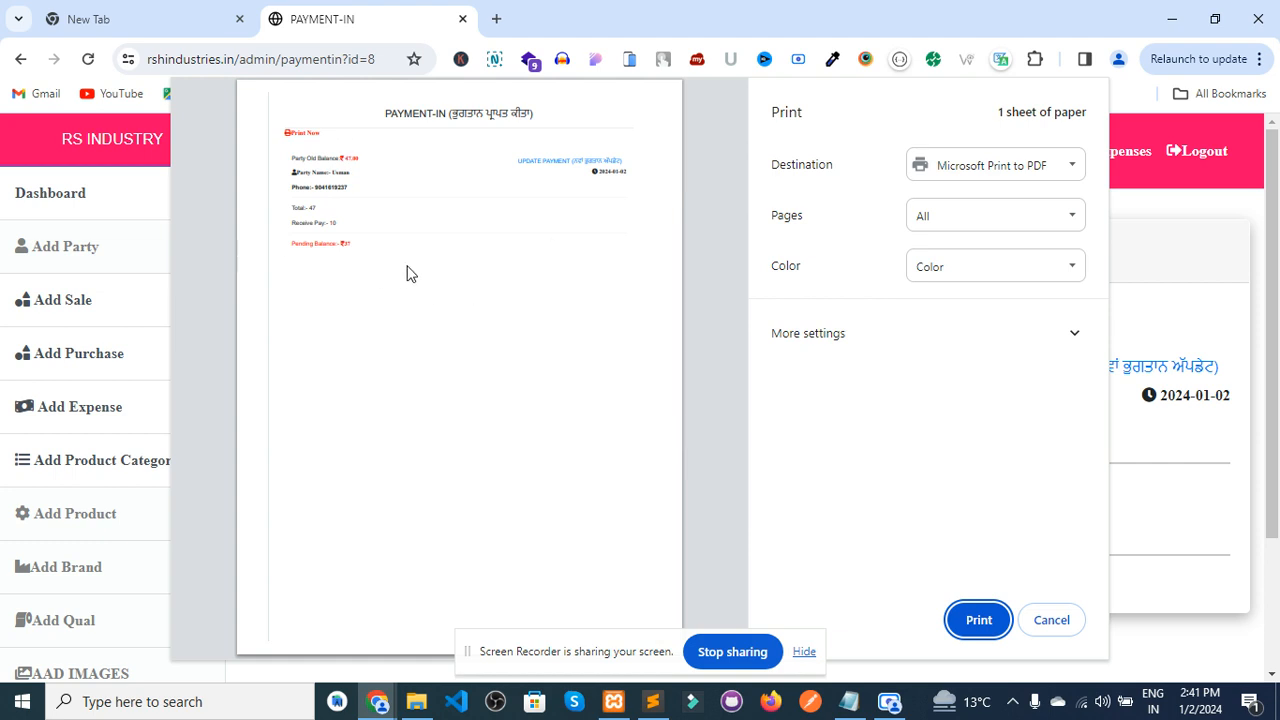
pyautogui.click(1048, 620)
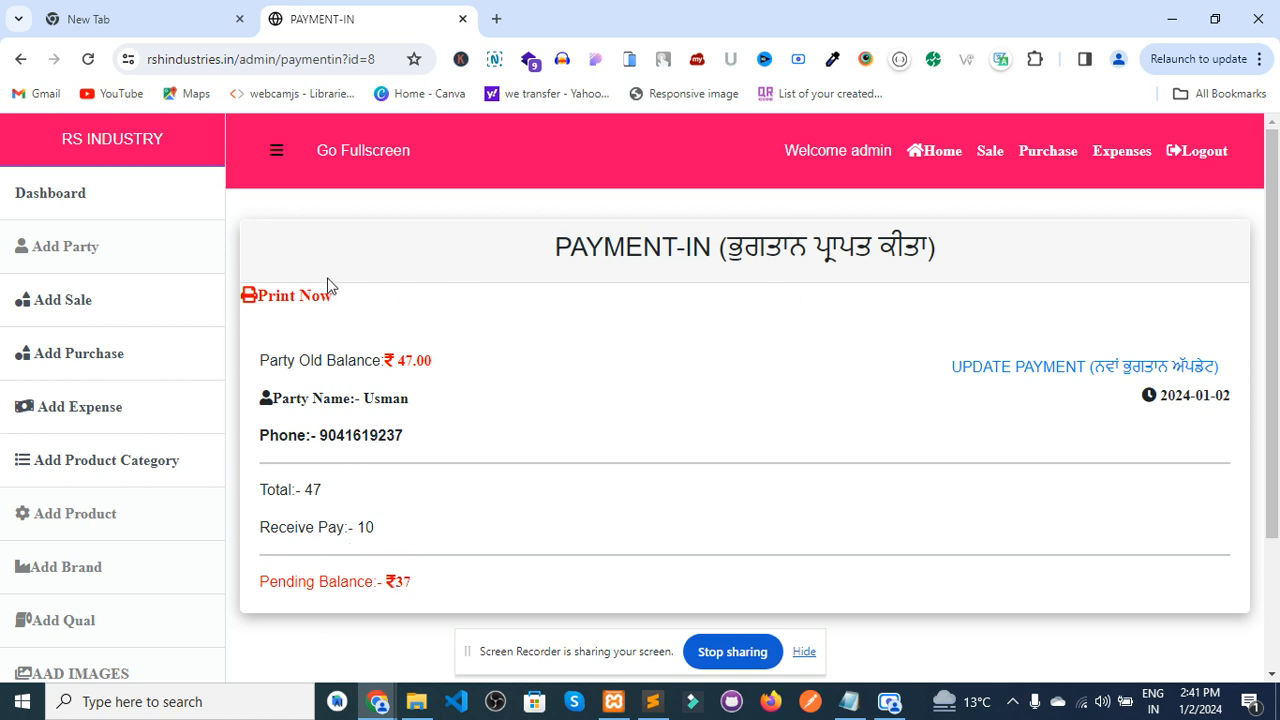
# - Add a further payment of 7 dated 2 January and reload to see the ₹30 balance
pyautogui.click(1036, 368)
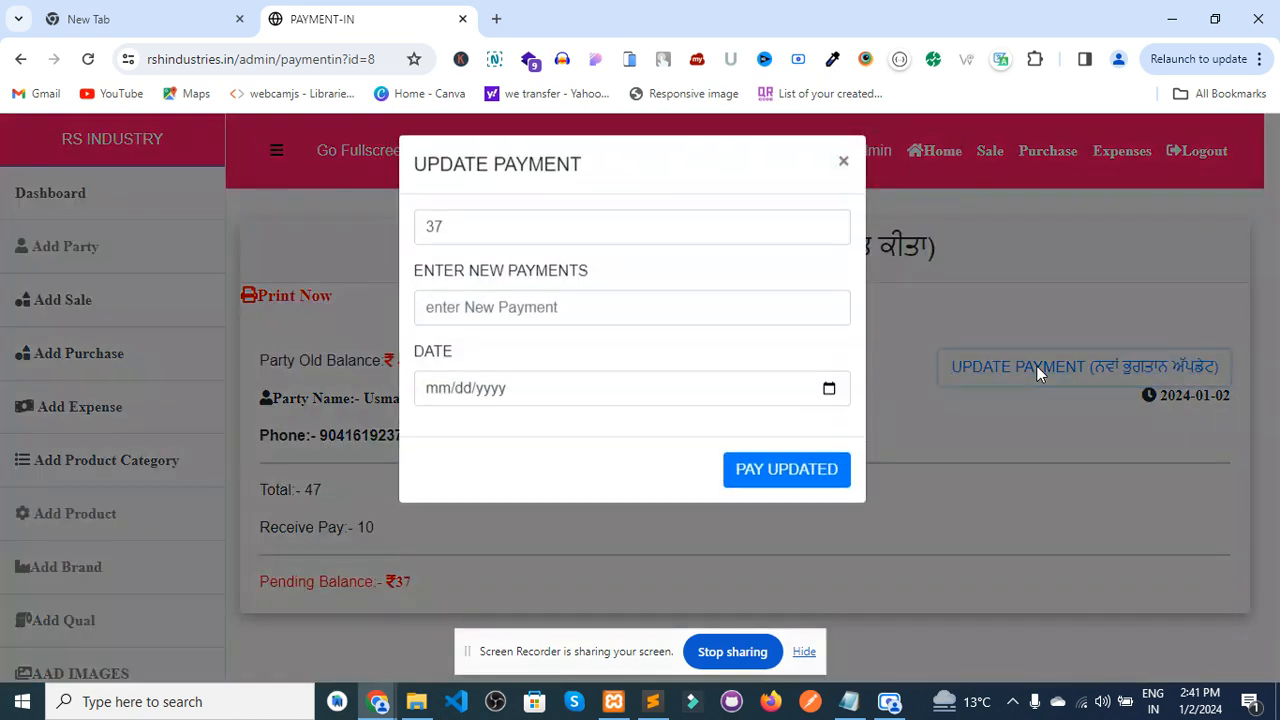
pyautogui.click(534, 303)
pyautogui.write('7')
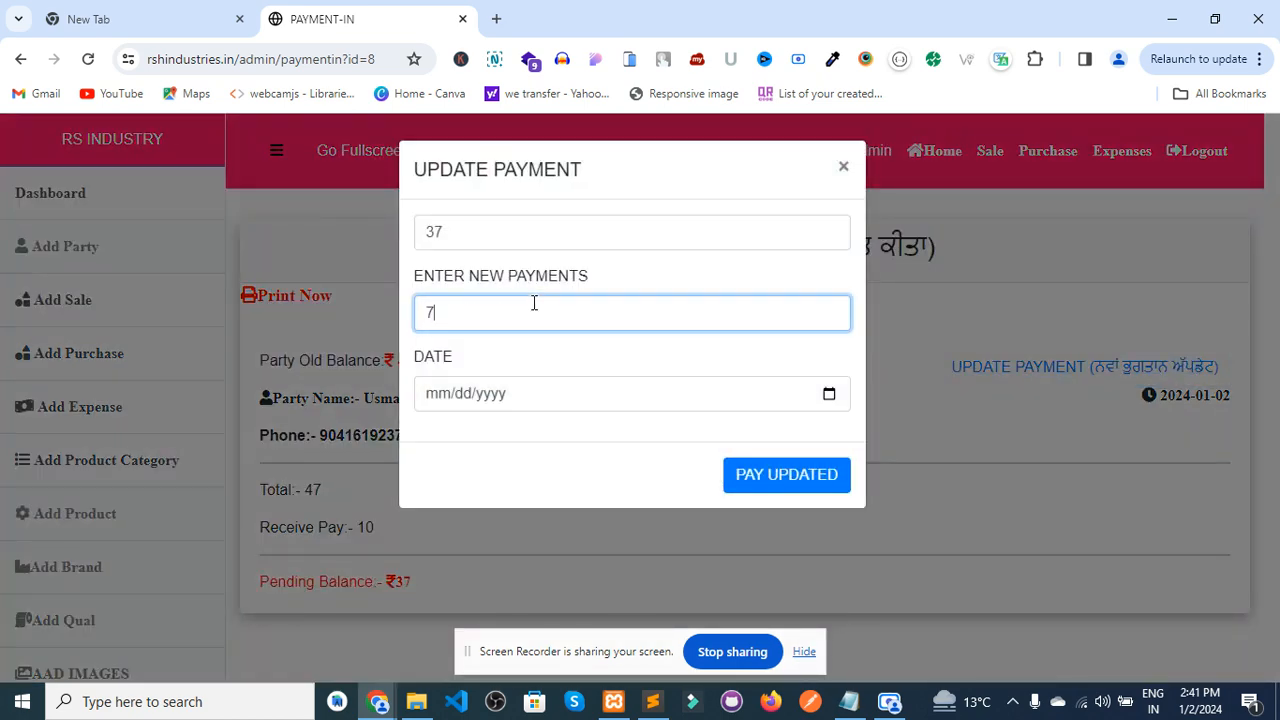
pyautogui.click(829, 396)
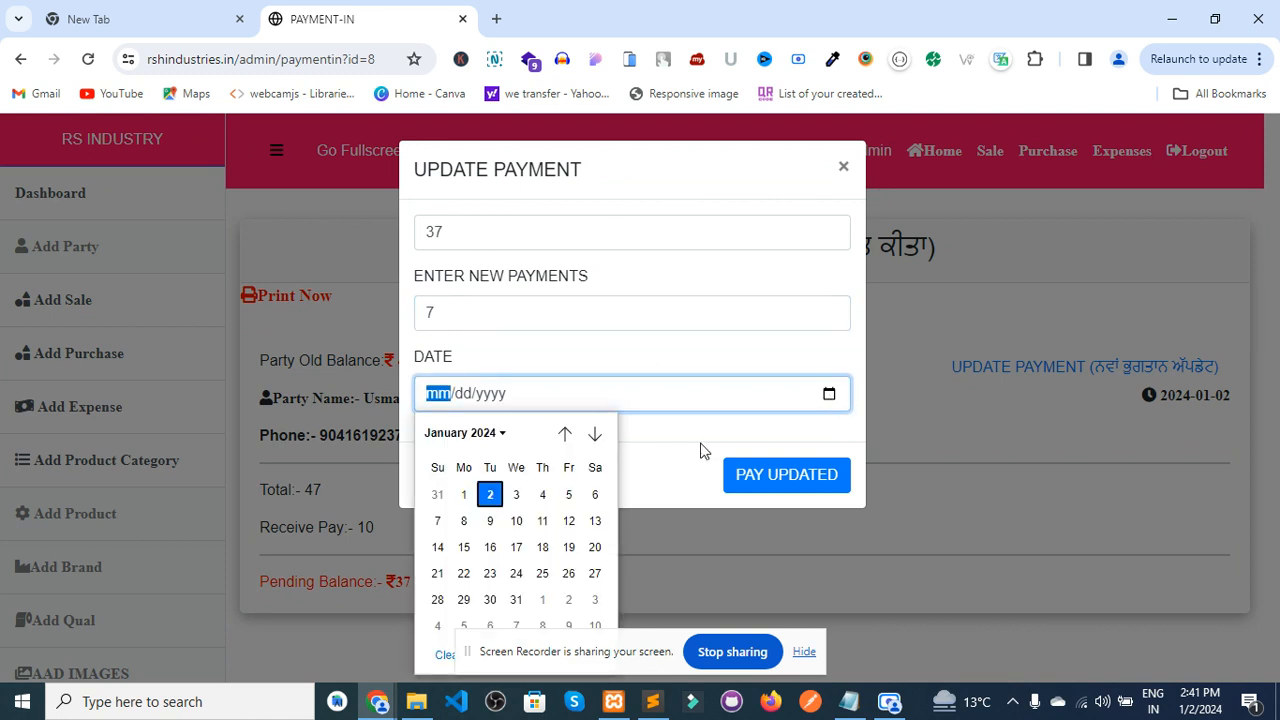
pyautogui.click(489, 492)
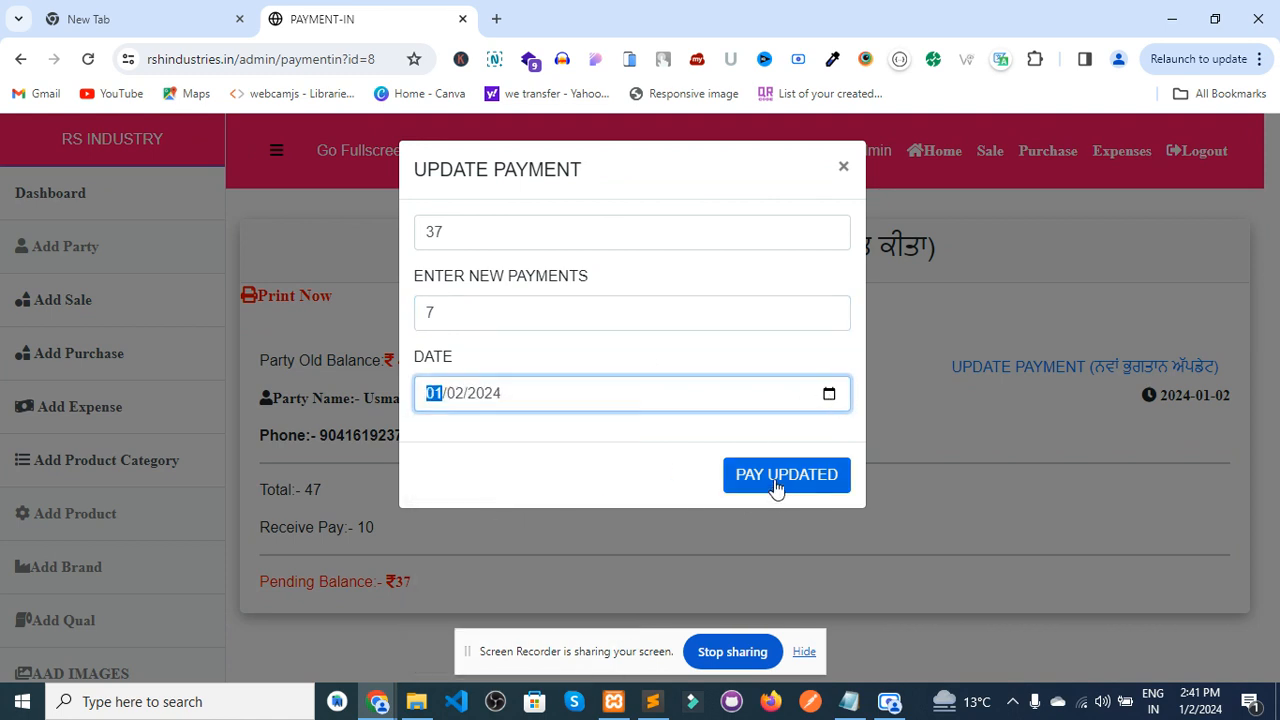
pyautogui.click(772, 481)
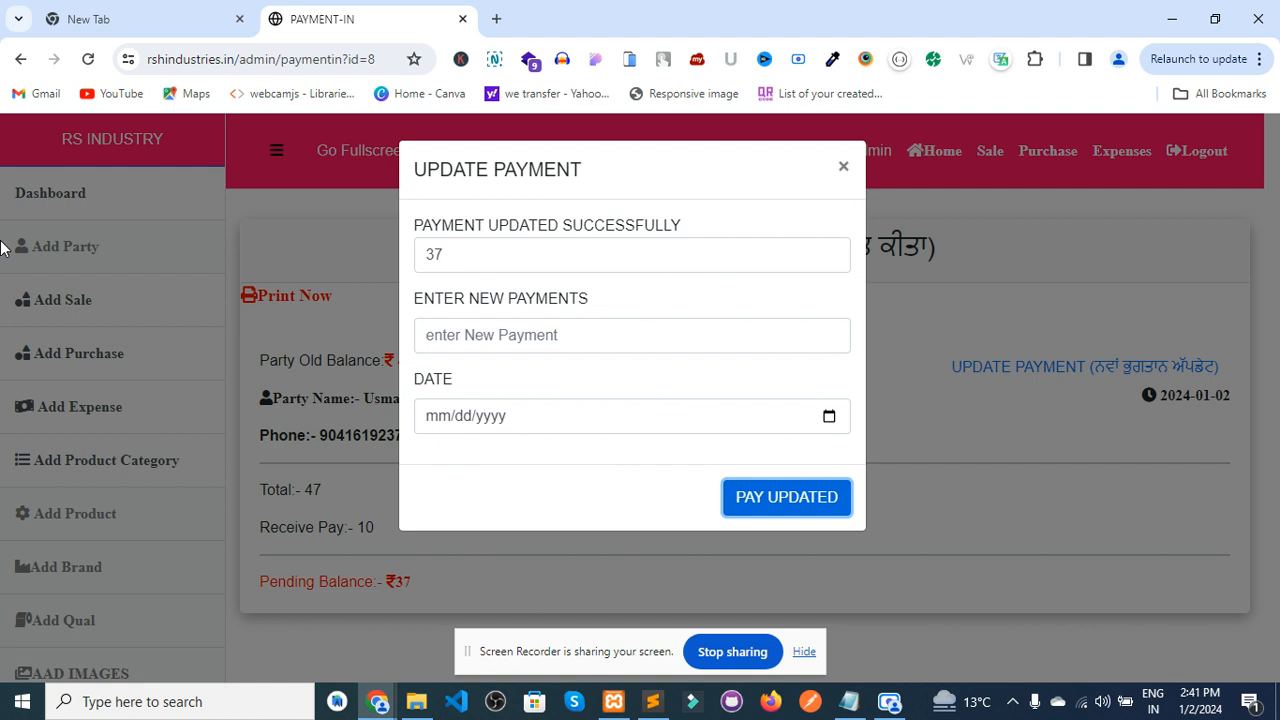
pyautogui.click(88, 59)
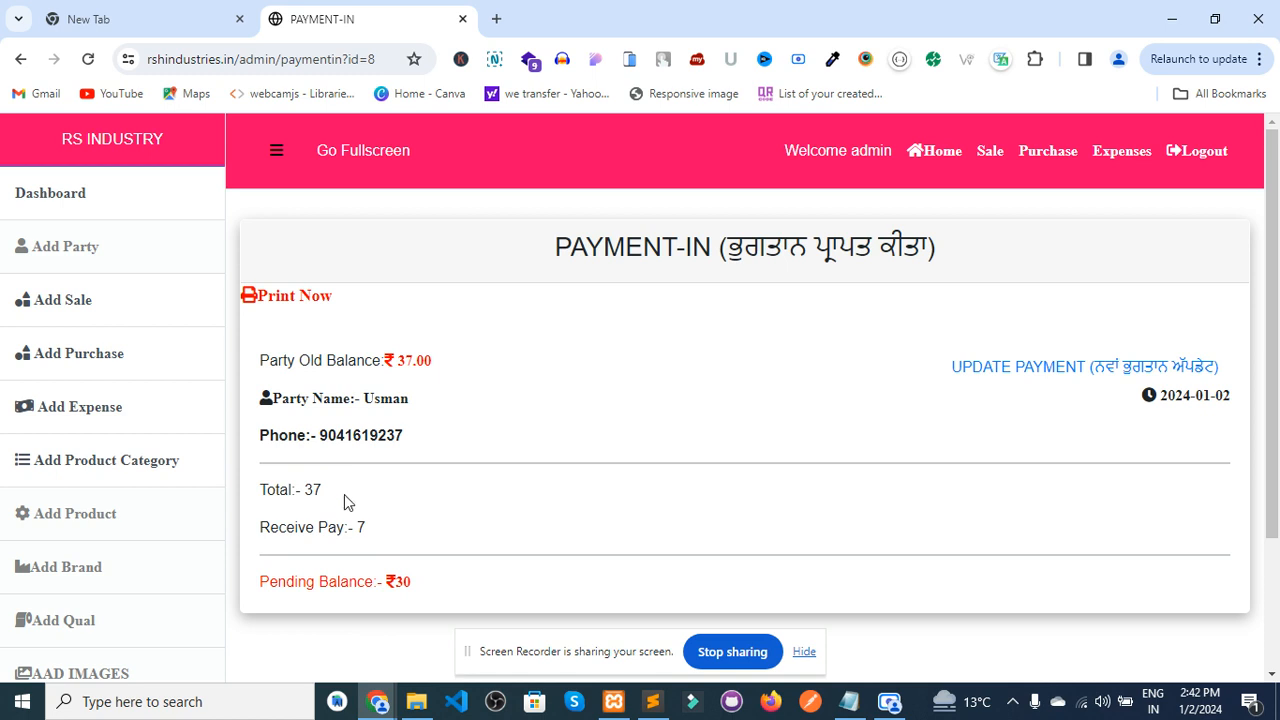
pyautogui.click(136, 352)
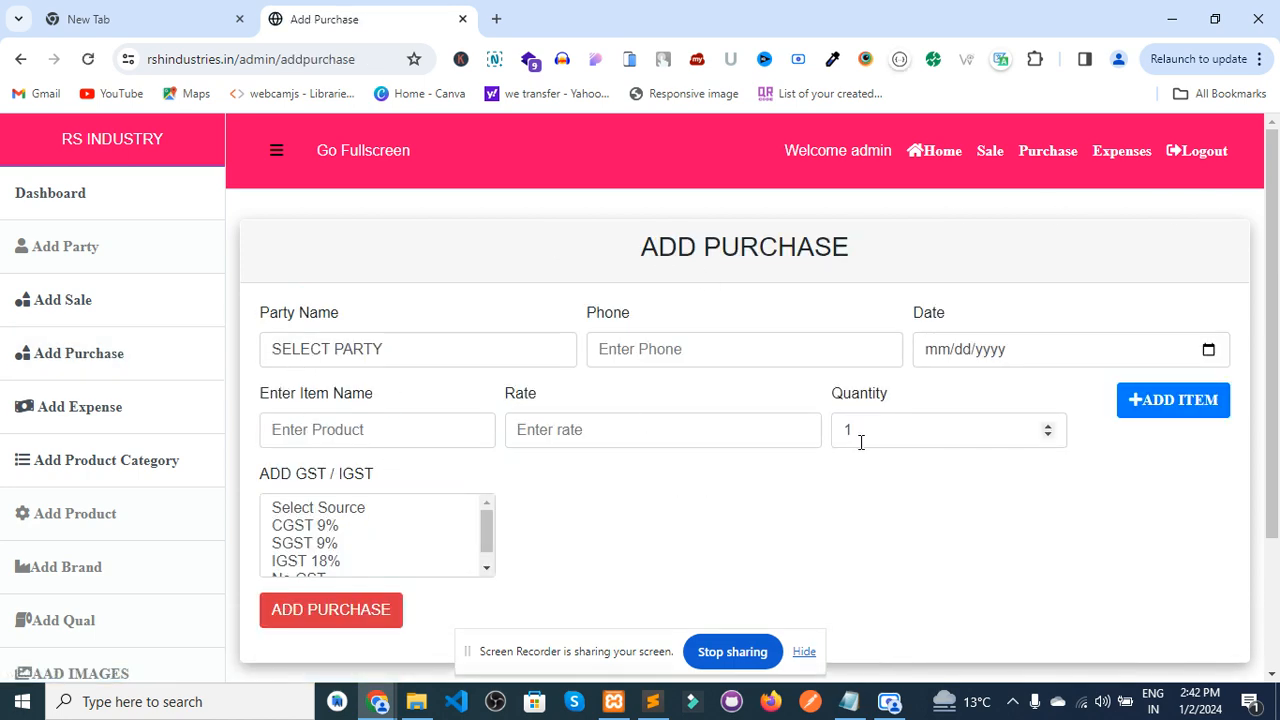
# - Check the purchase list and the xyz purchase's details, then return to the dashboard
pyautogui.click(1046, 156)
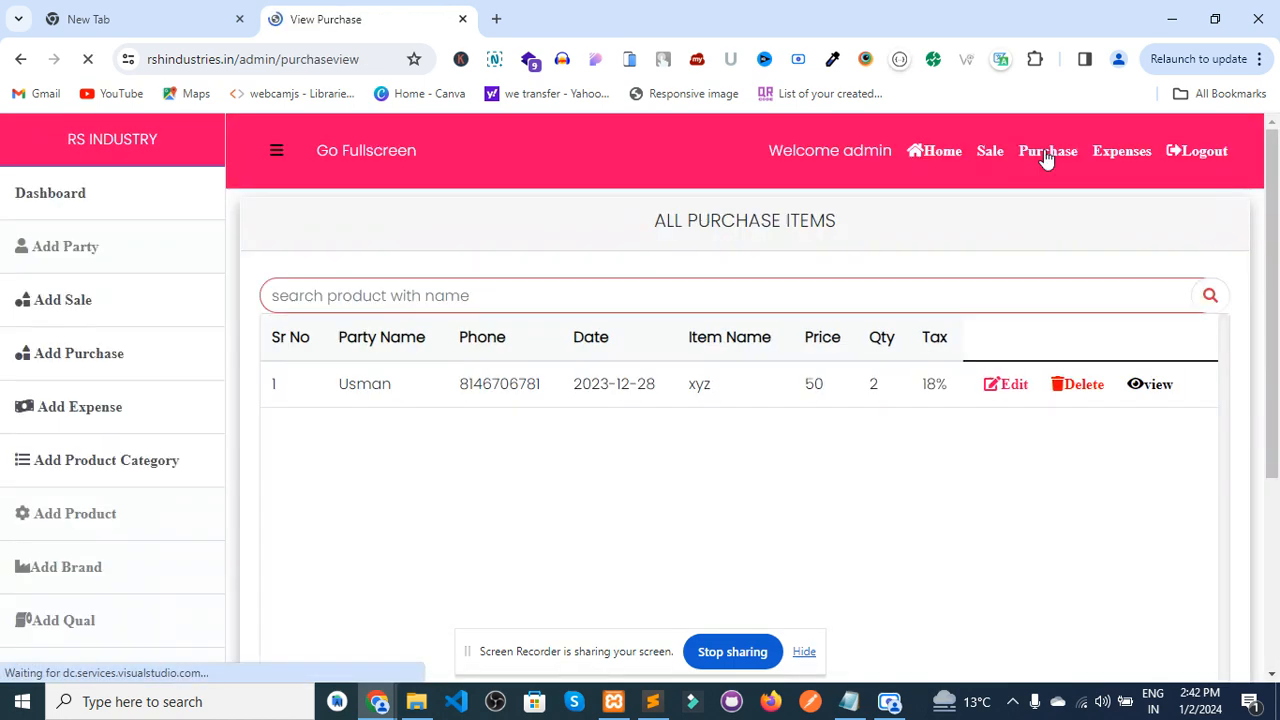
pyautogui.click(1160, 397)
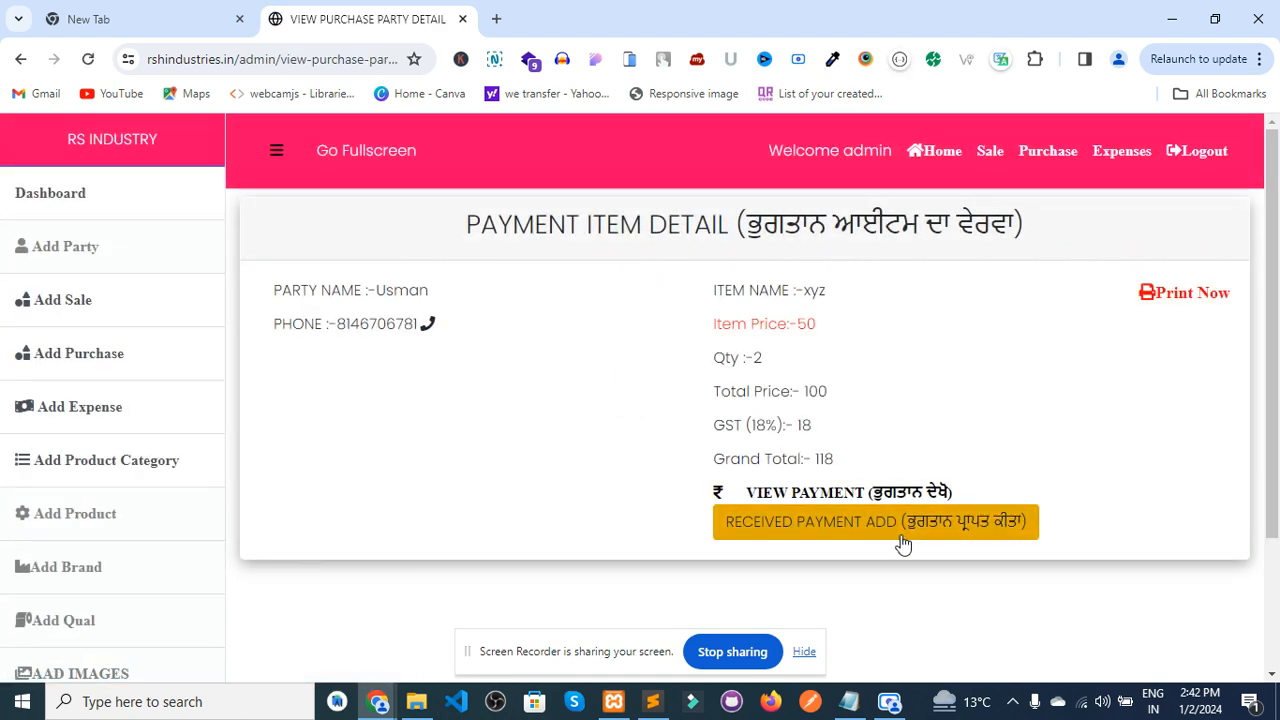
pyautogui.click(5, 60)
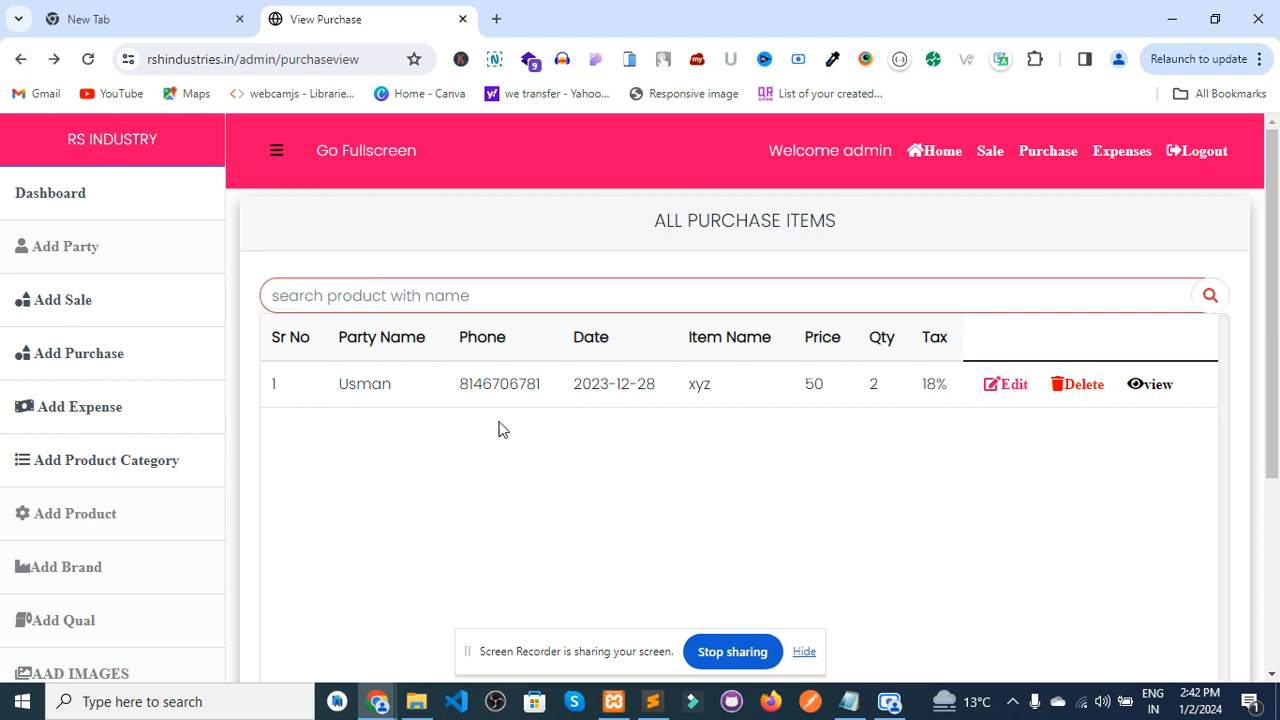
pyautogui.click(34, 193)
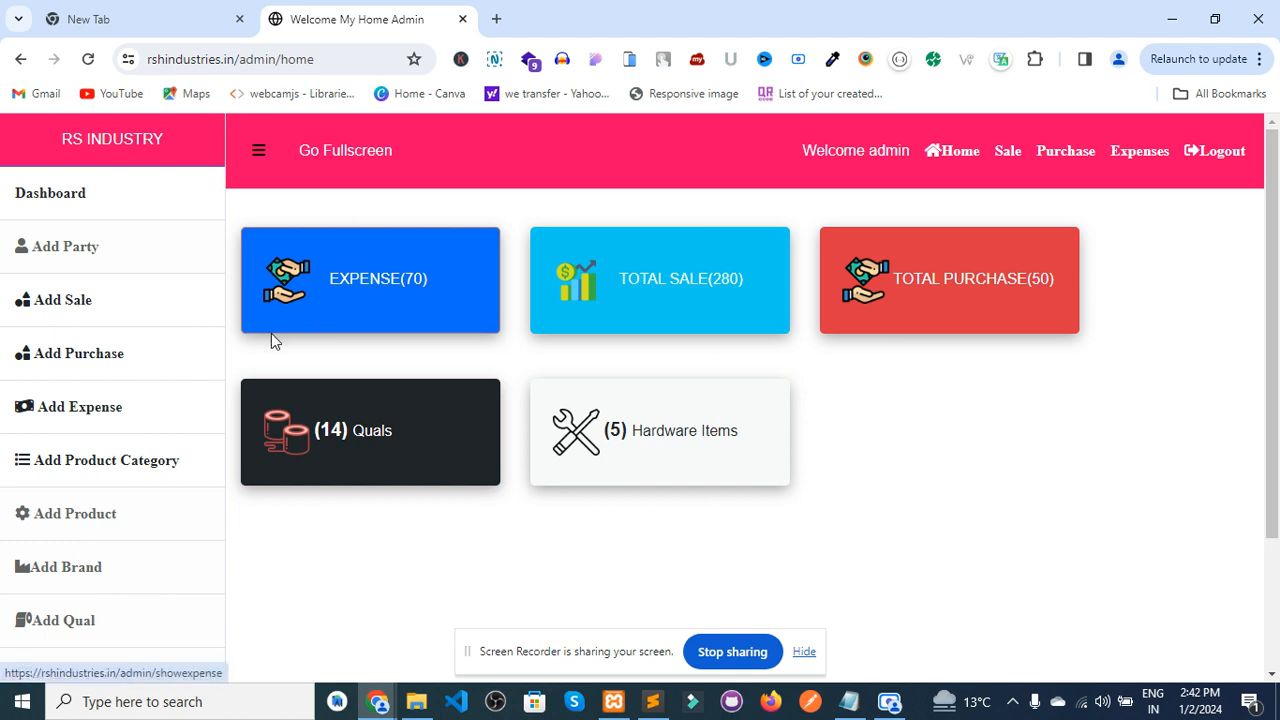
# - Browse the Add Expense form fields and payment type choices, then view the expense list
pyautogui.click(94, 439)
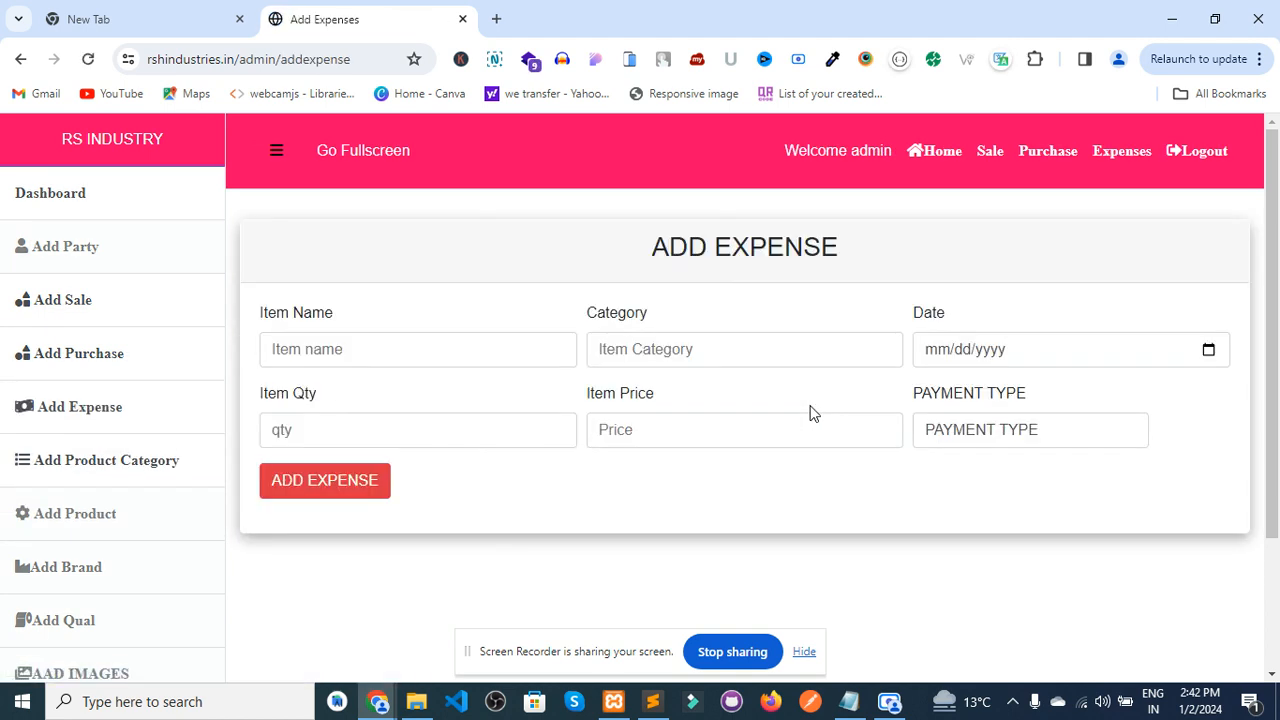
pyautogui.click(291, 354)
pyautogui.click(709, 357)
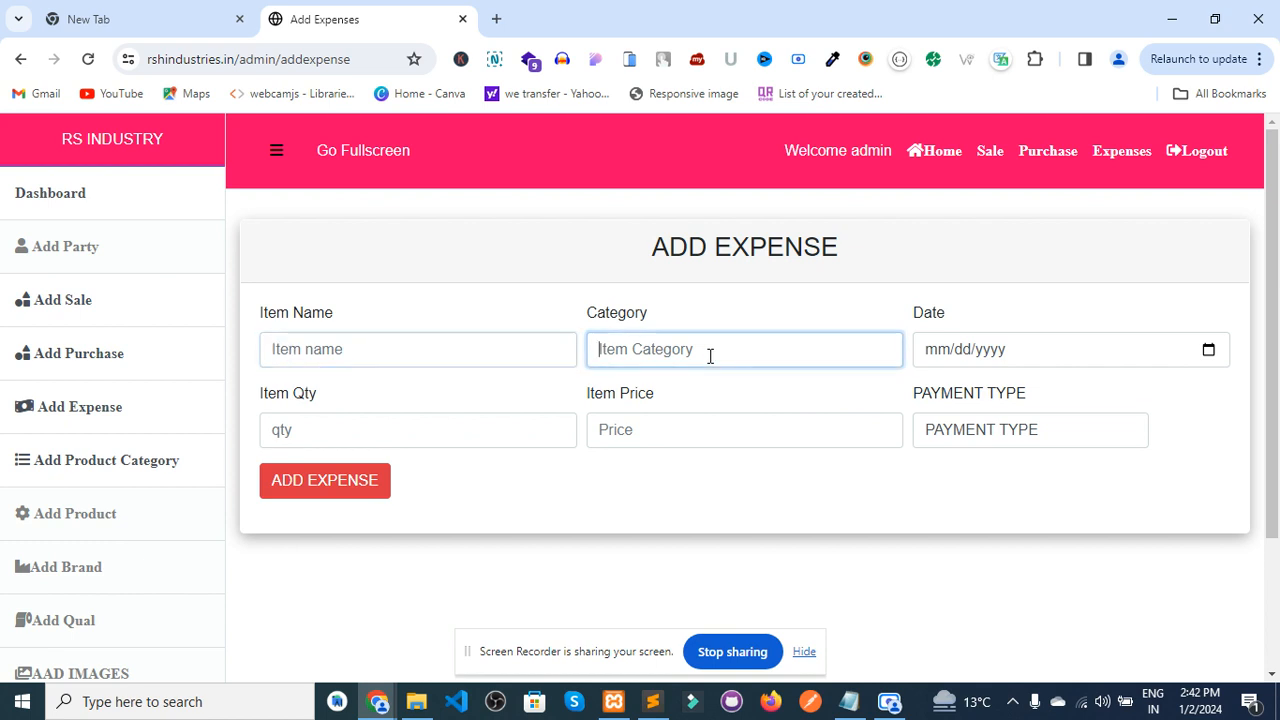
pyautogui.click(1022, 366)
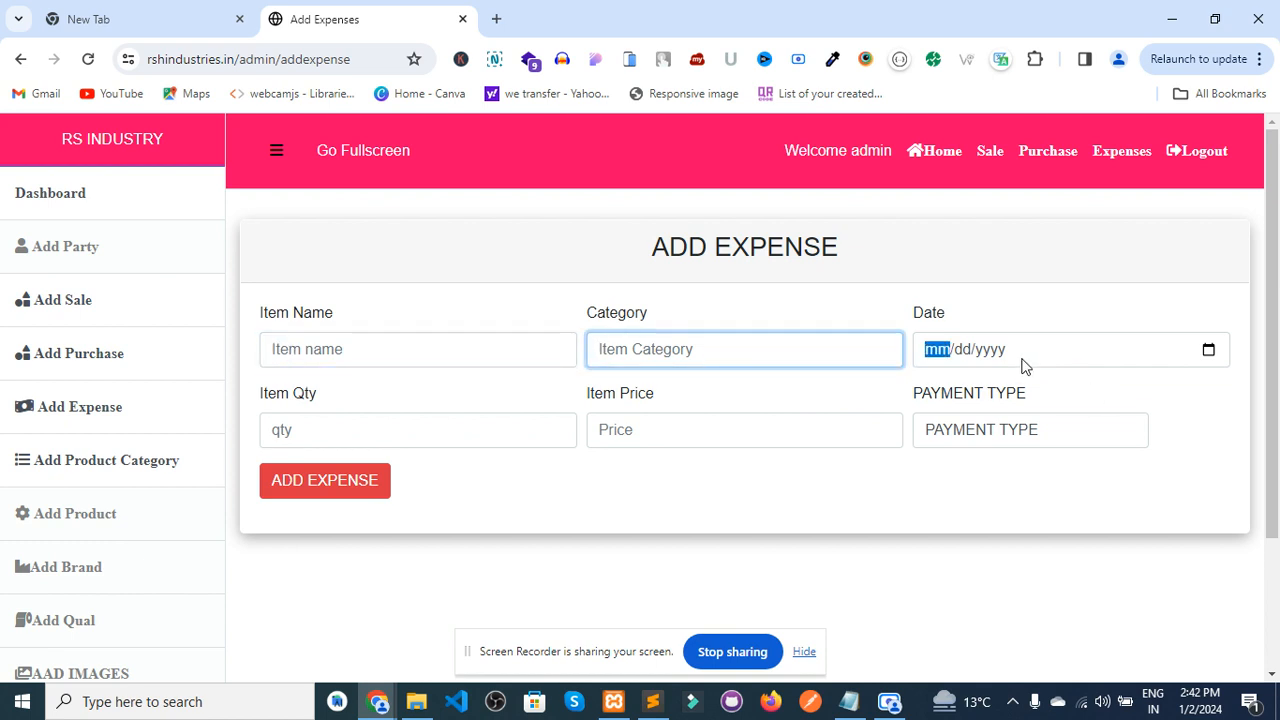
pyautogui.click(376, 437)
pyautogui.click(745, 445)
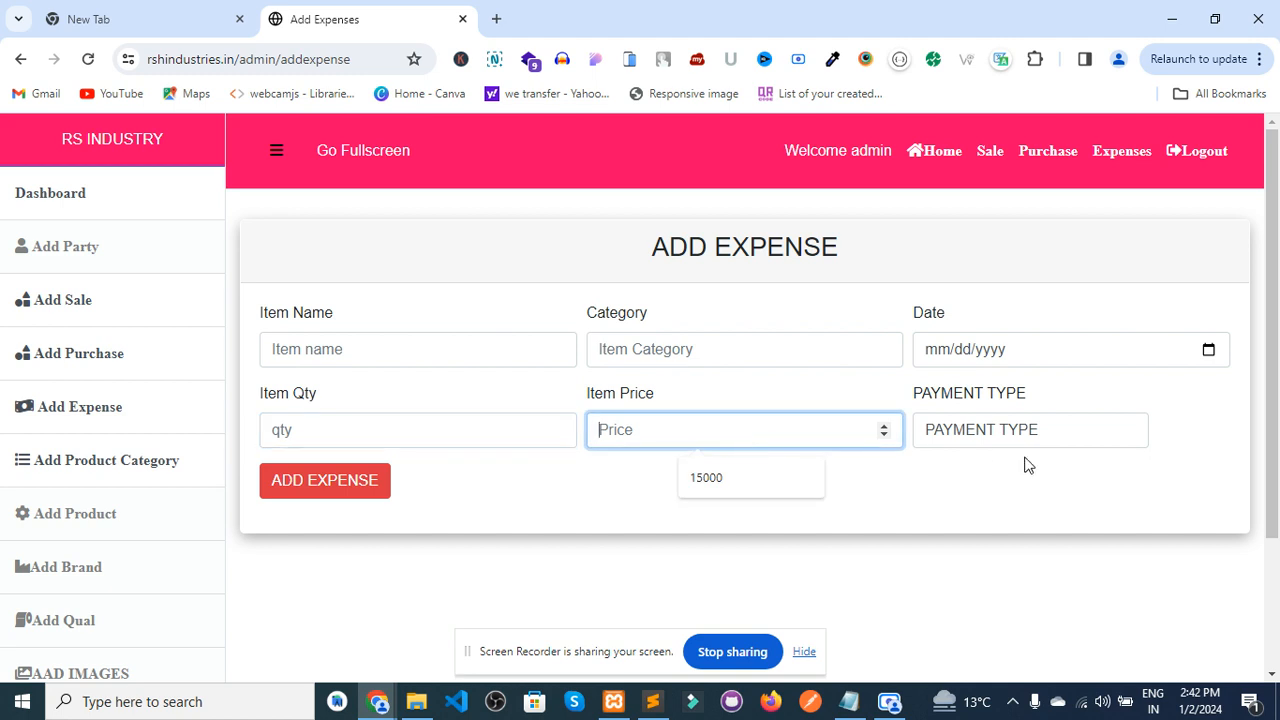
pyautogui.click(995, 440)
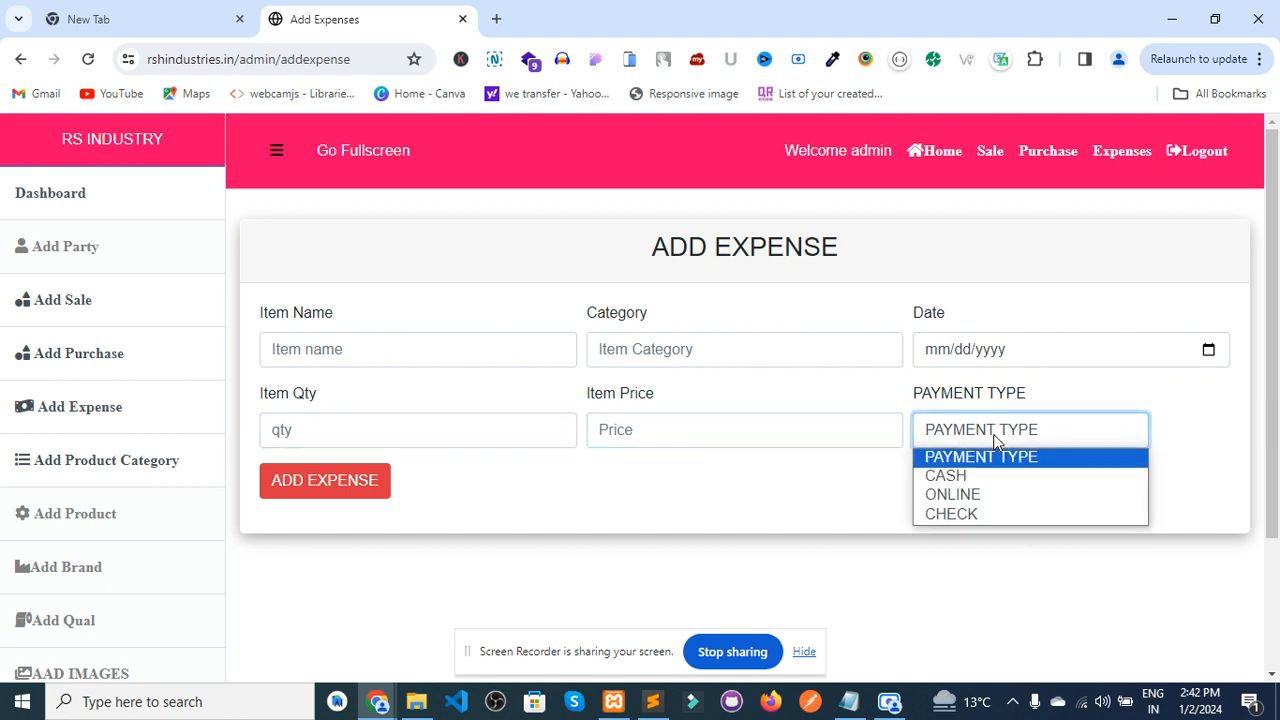
pyautogui.click(581, 493)
pyautogui.click(1125, 153)
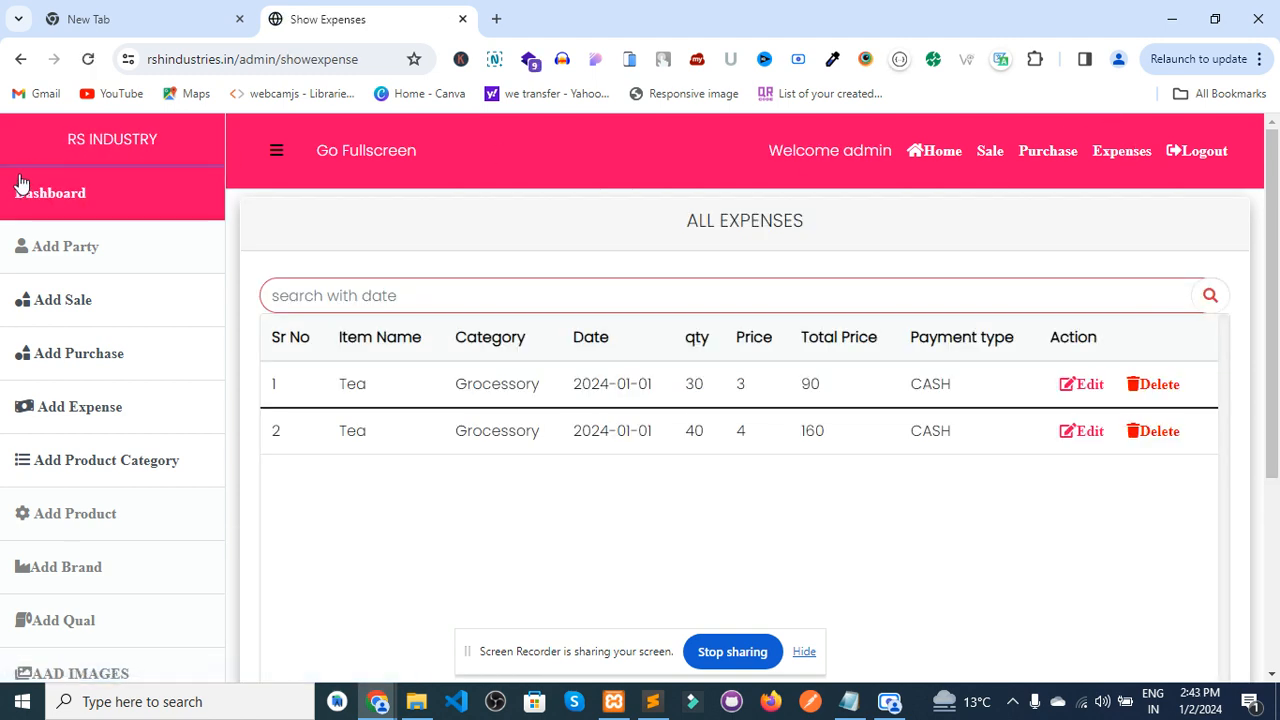
pyautogui.click(23, 191)
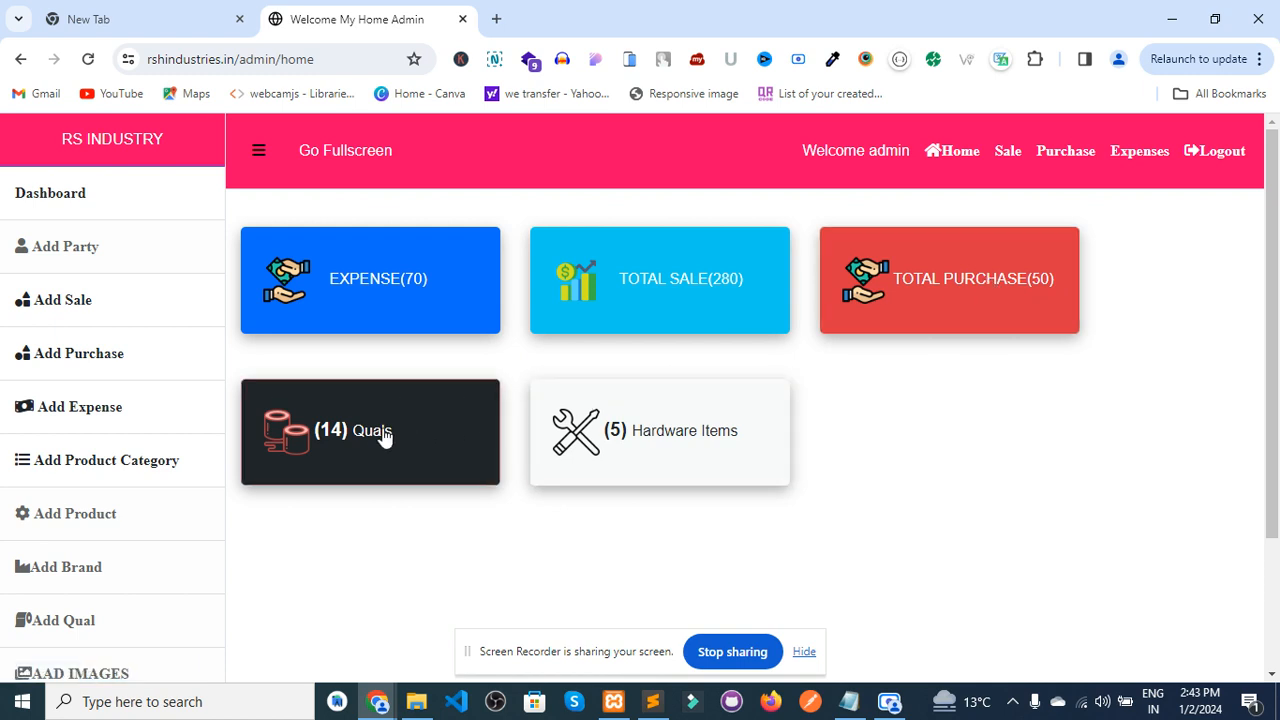
# - Open the Add Hardware Items page, which lists the five items from Mekh to belt 5 kg
pyautogui.click(646, 441)
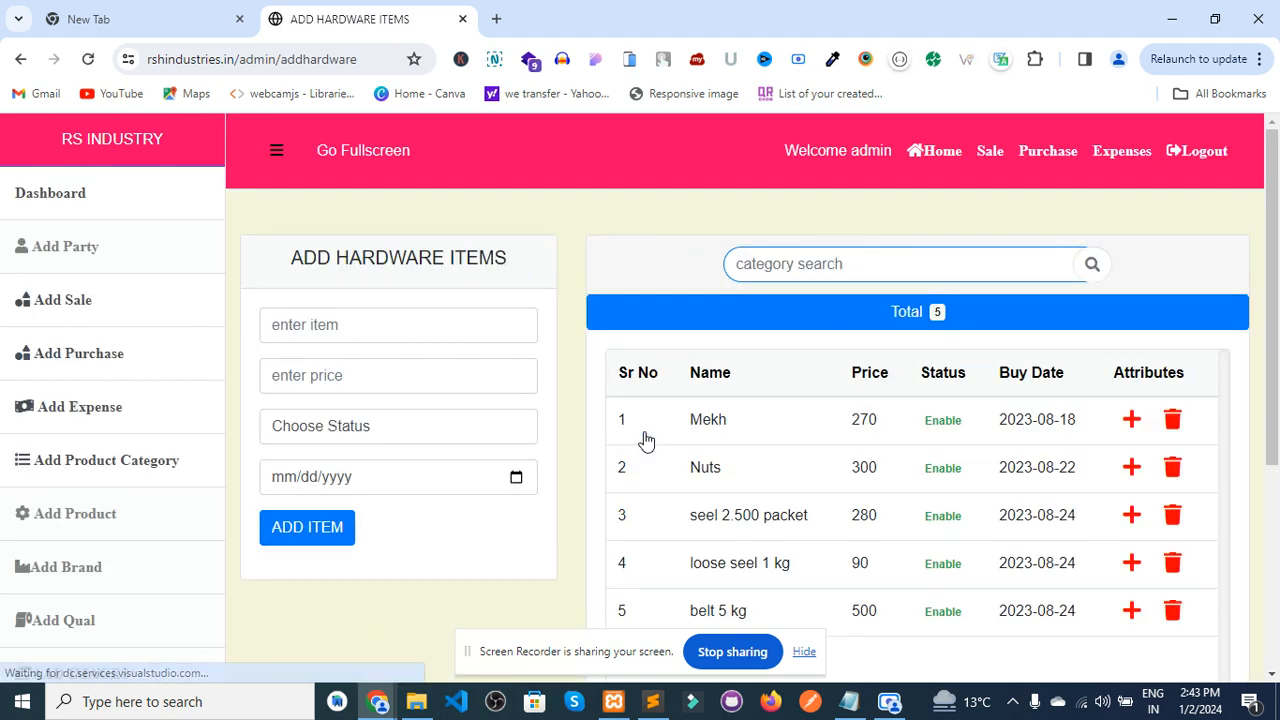
# - Try the new item's name, price and stock status fields without entering anything, reviewing the five listed items
pyautogui.click(370, 331)
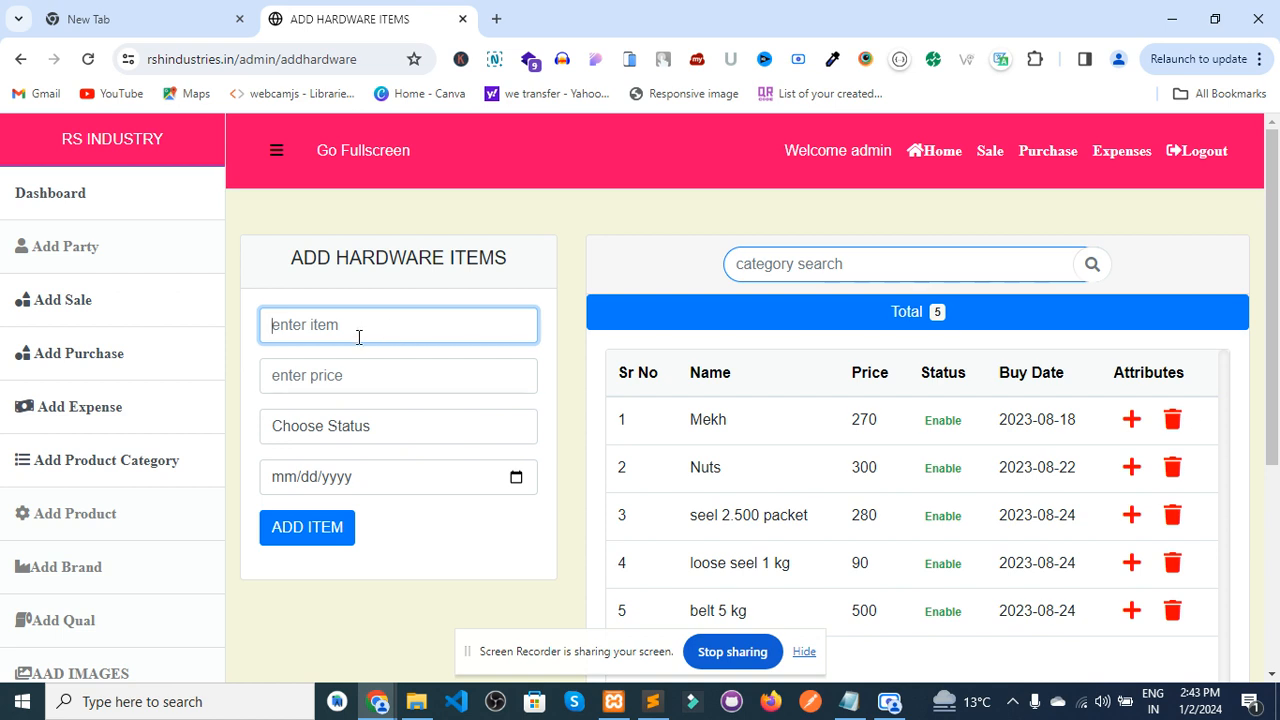
pyautogui.click(346, 376)
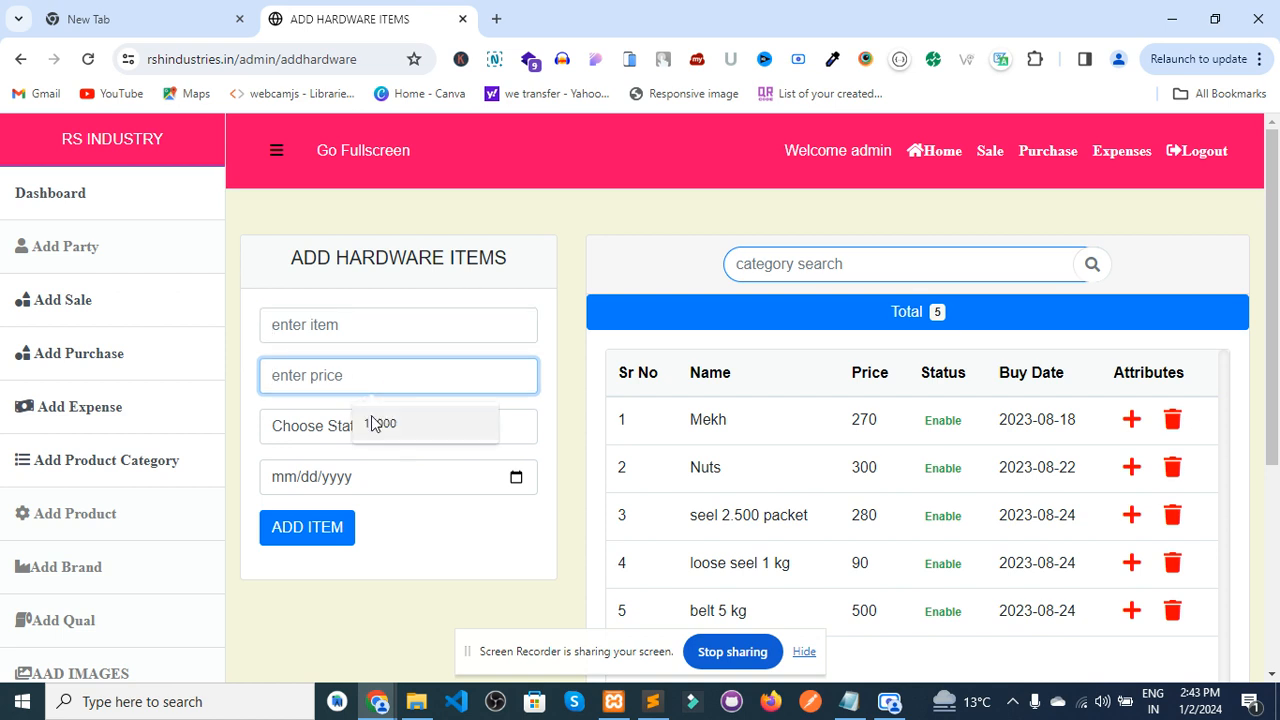
pyautogui.click(316, 430)
pyautogui.click(314, 429)
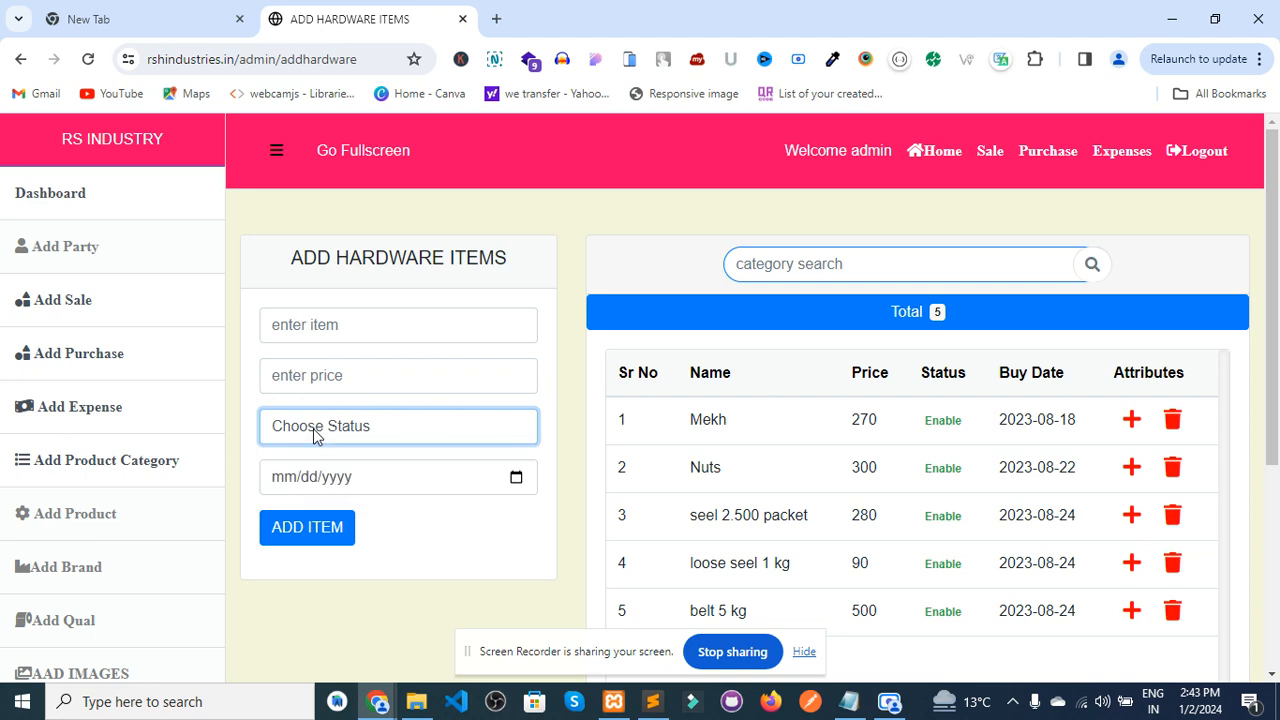
pyautogui.click(314, 429)
pyautogui.click(314, 429)
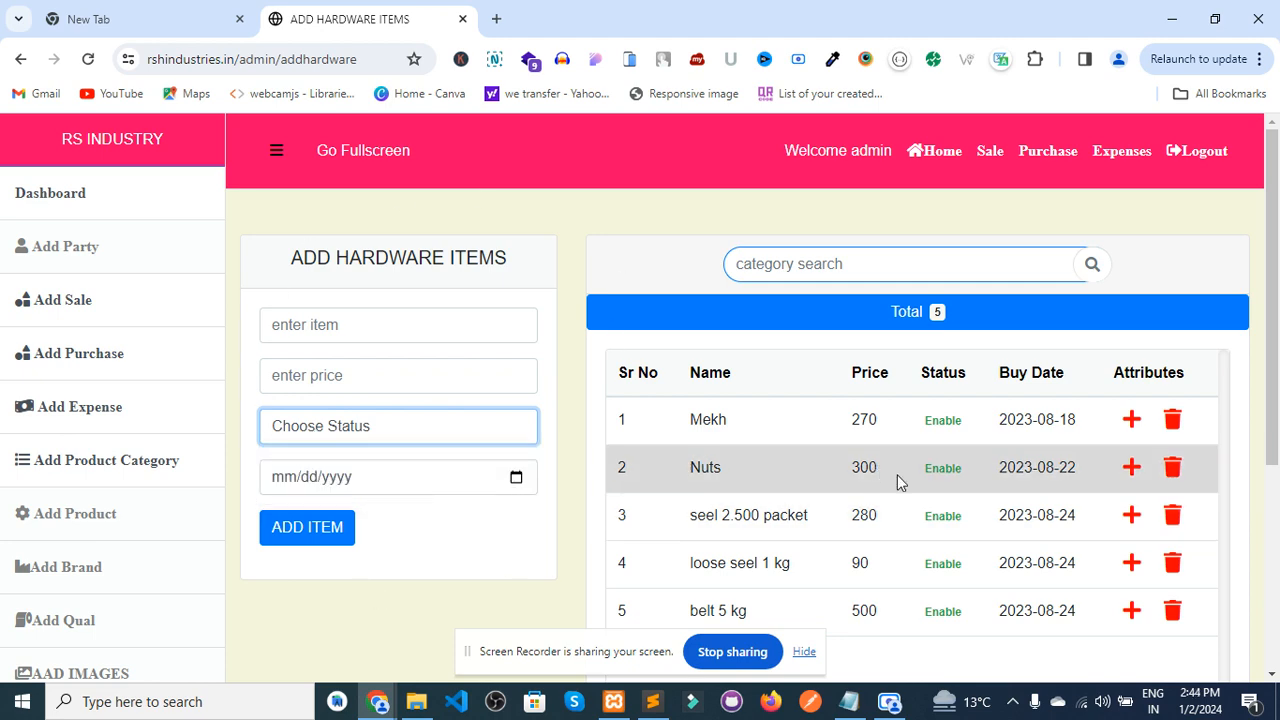
pyautogui.scroll(-3, 897, 478)
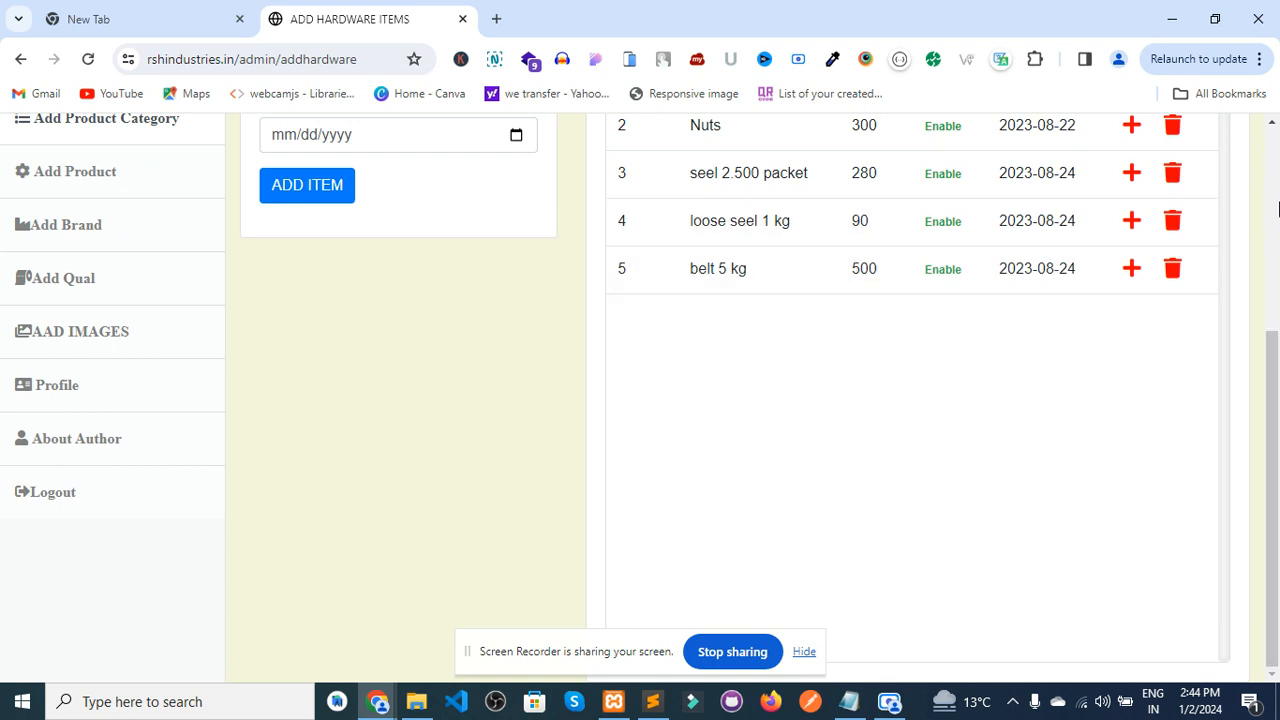
pyautogui.scroll(3, 1053, 228)
pyautogui.click(272, 328)
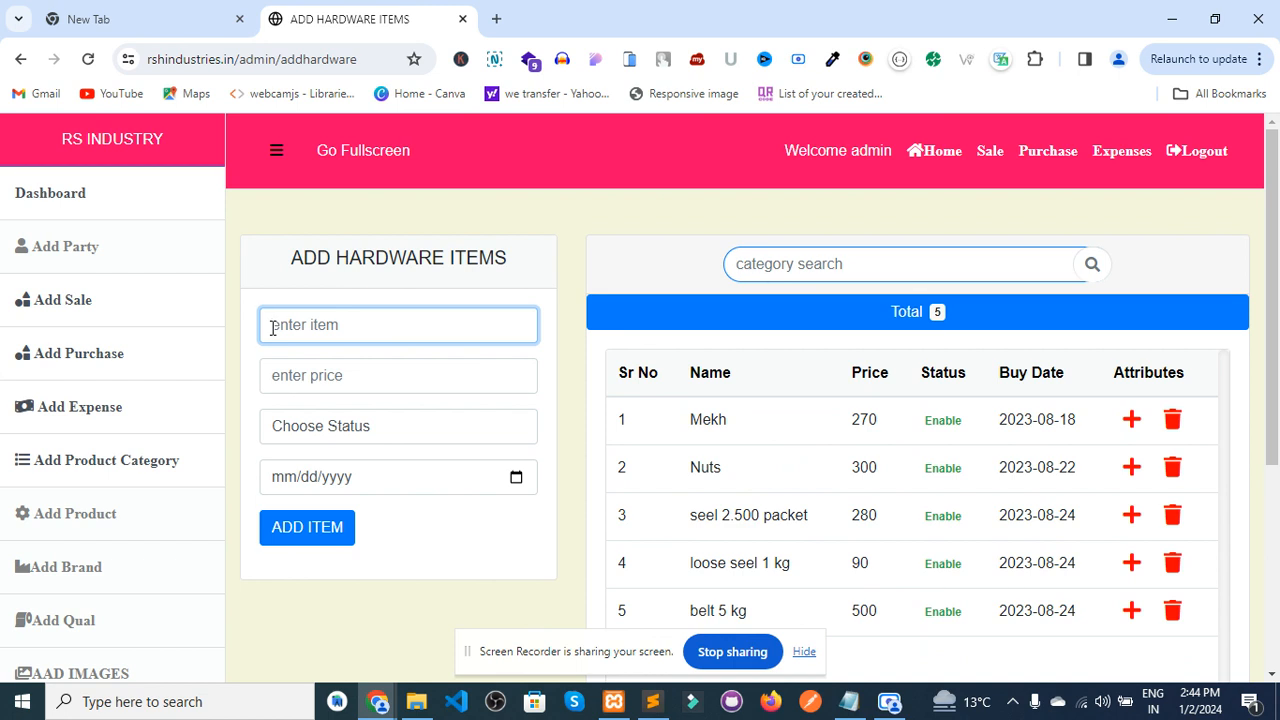
# - Add hardware item 'Item' priced 300, status STOCK, buy date 2 January 2024
pyautogui.write('Item')
pyautogui.click(289, 378)
pyautogui.write('300')
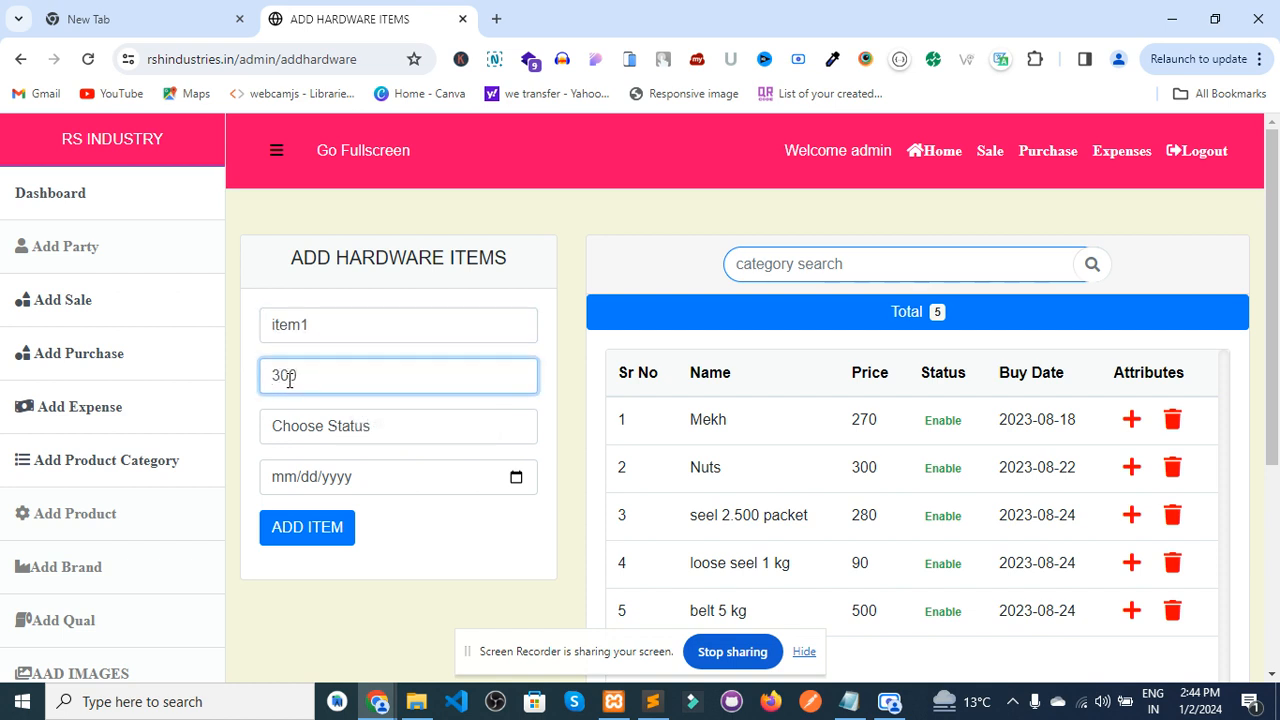
pyautogui.click(319, 426)
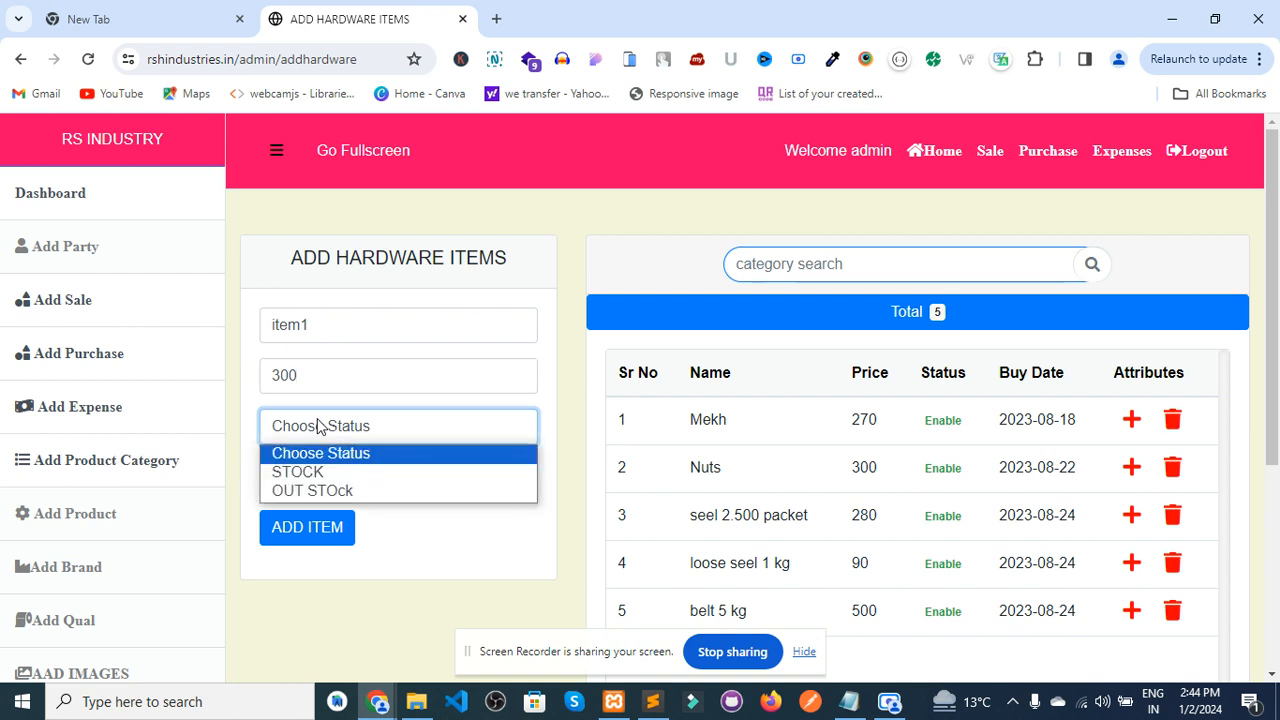
pyautogui.click(313, 473)
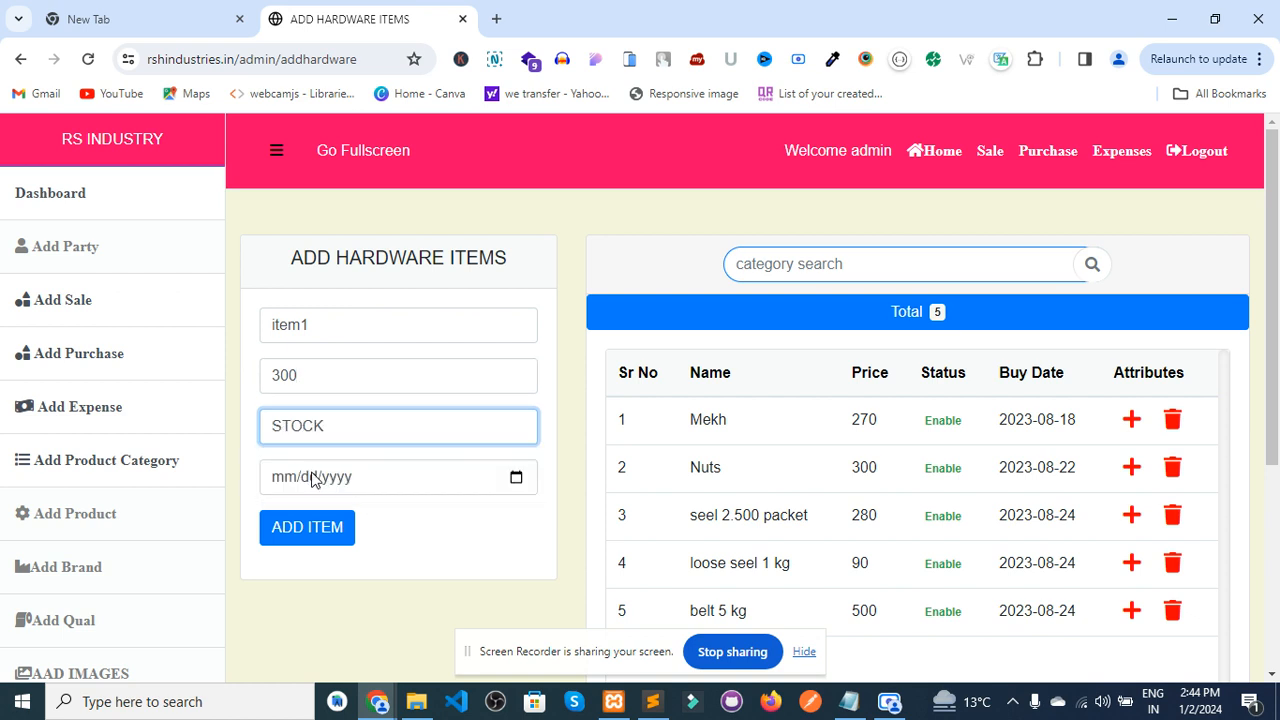
pyautogui.click(517, 477)
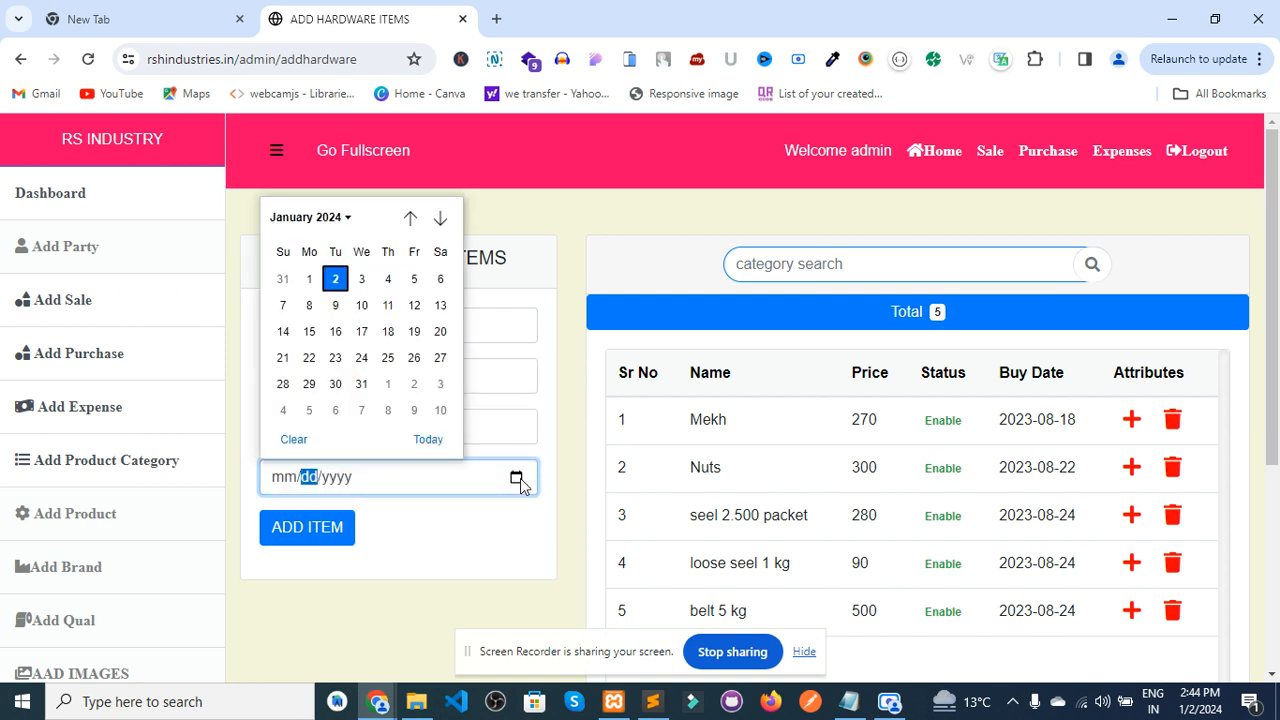
pyautogui.click(336, 281)
pyautogui.click(271, 543)
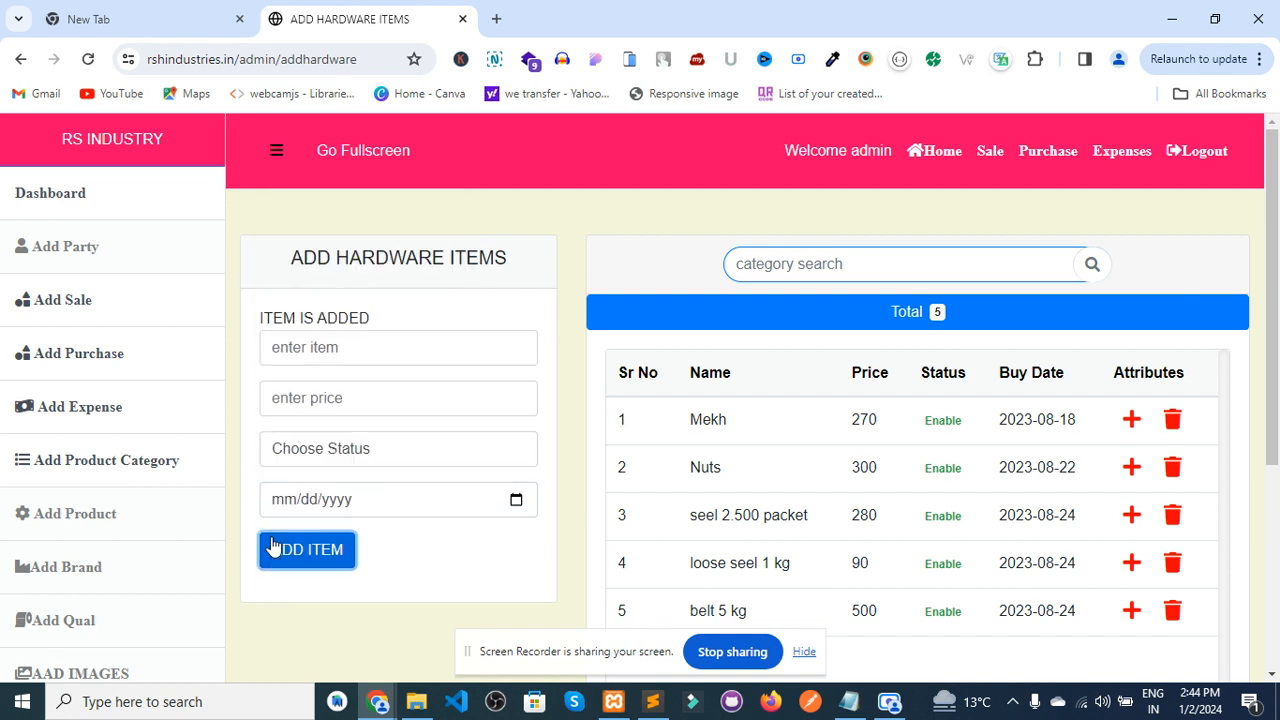
# - Reload the page to confirm the new item appears as the sixth entry
pyautogui.click(88, 59)
pyautogui.scroll(-5, 997, 440)
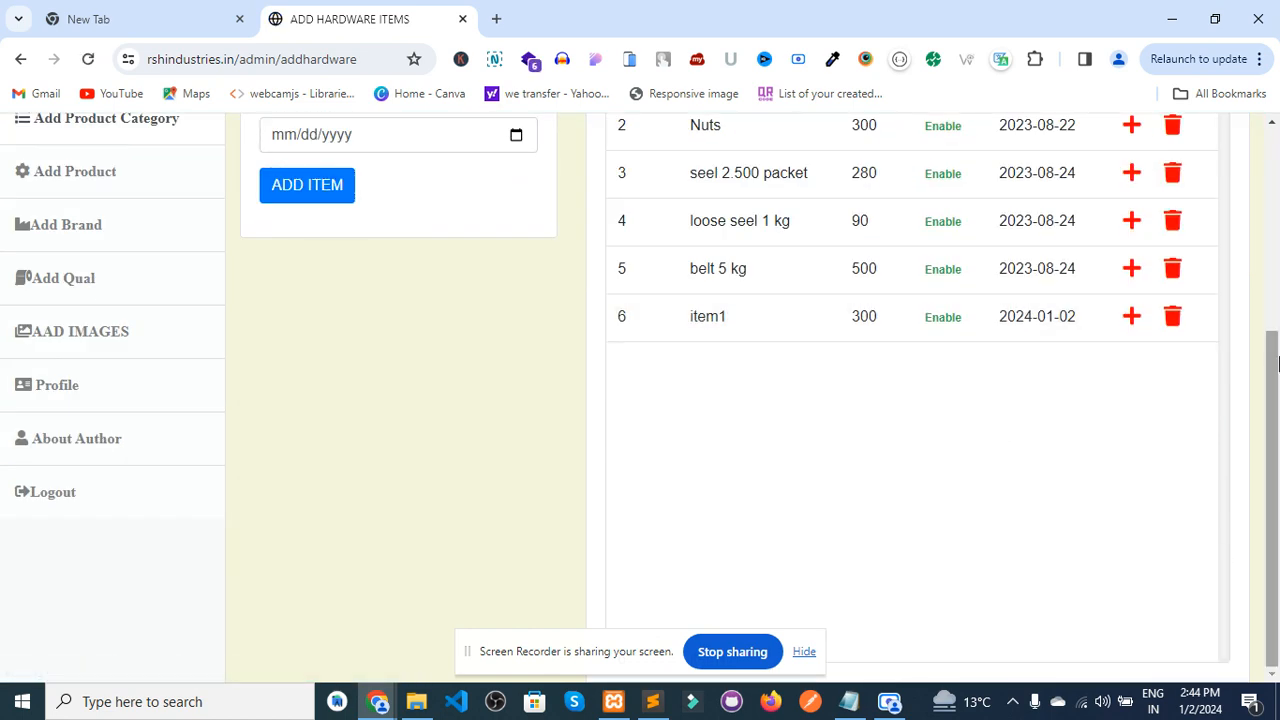
pyautogui.scroll(2, 1278, 365)
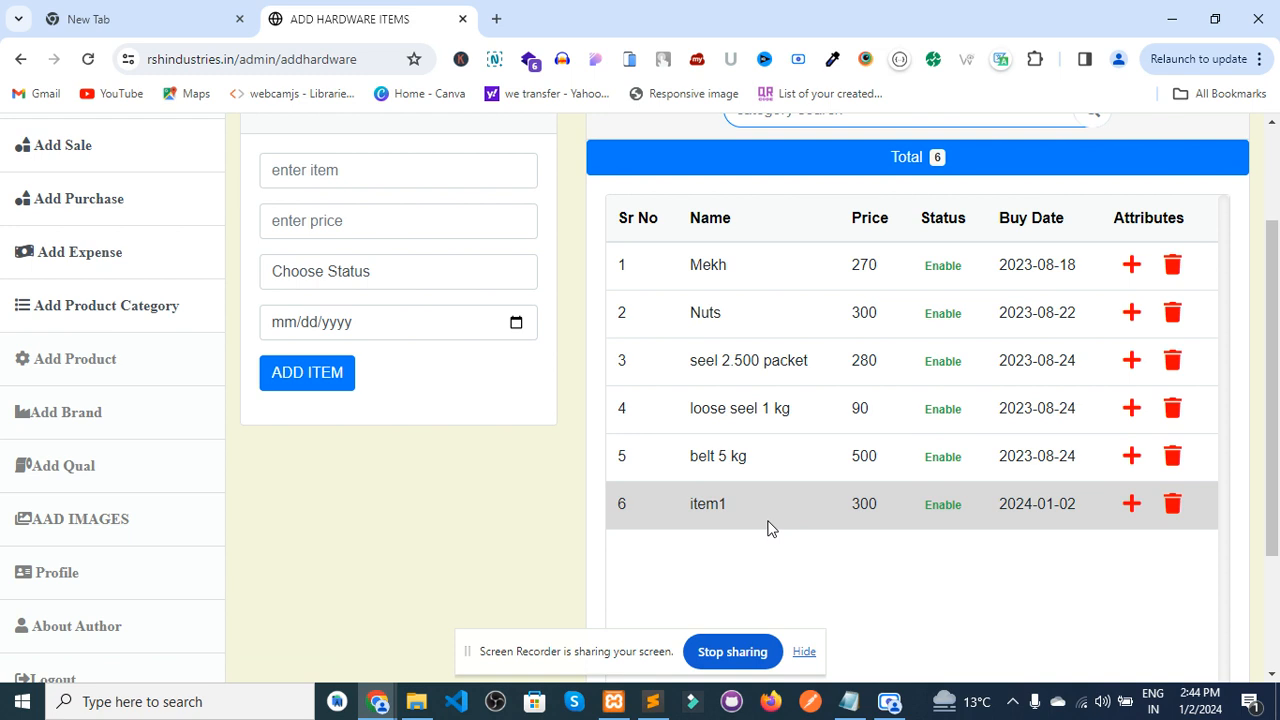
# - Open item1's sub-item page and look over the Box field and model choices
pyautogui.click(1128, 512)
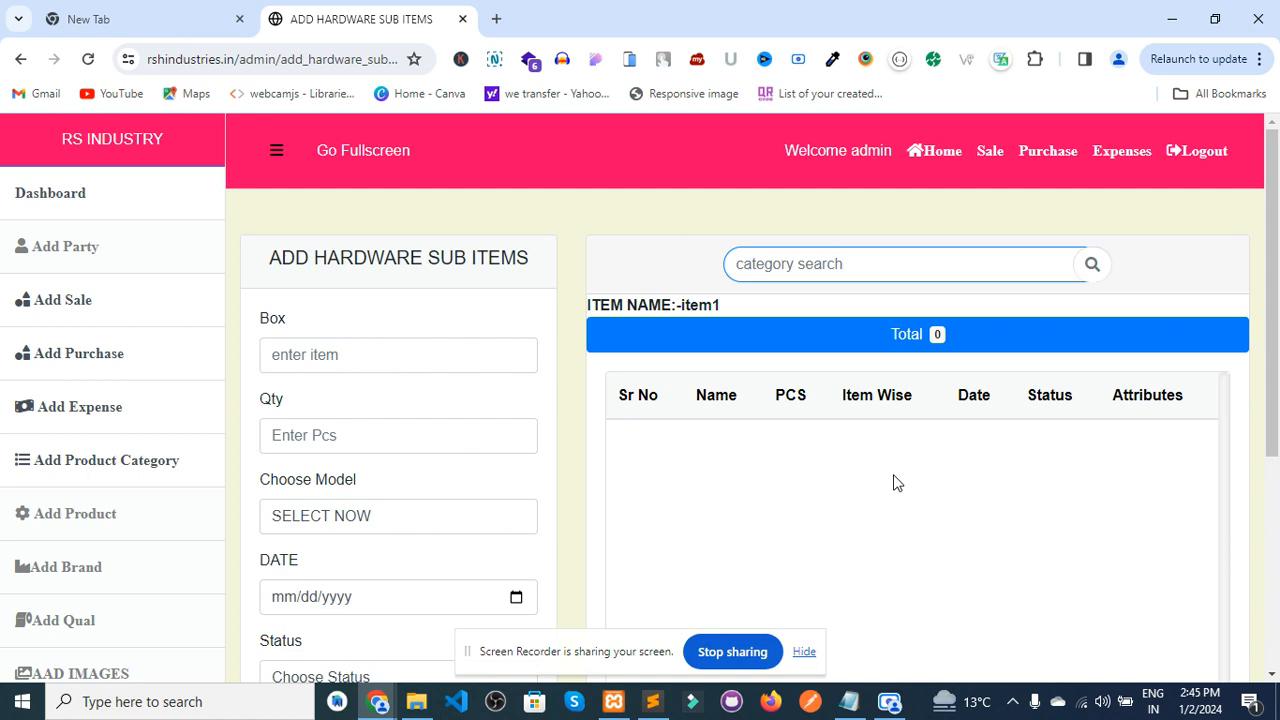
pyautogui.click(1271, 675)
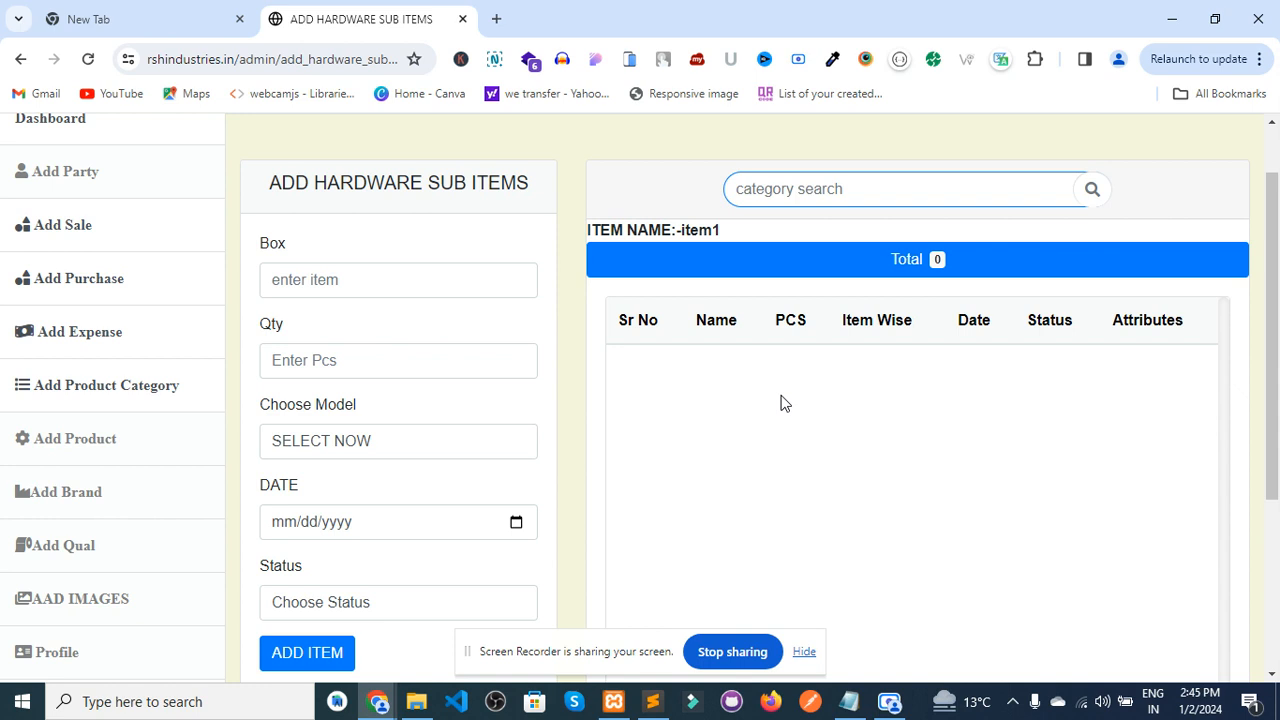
pyautogui.click(308, 291)
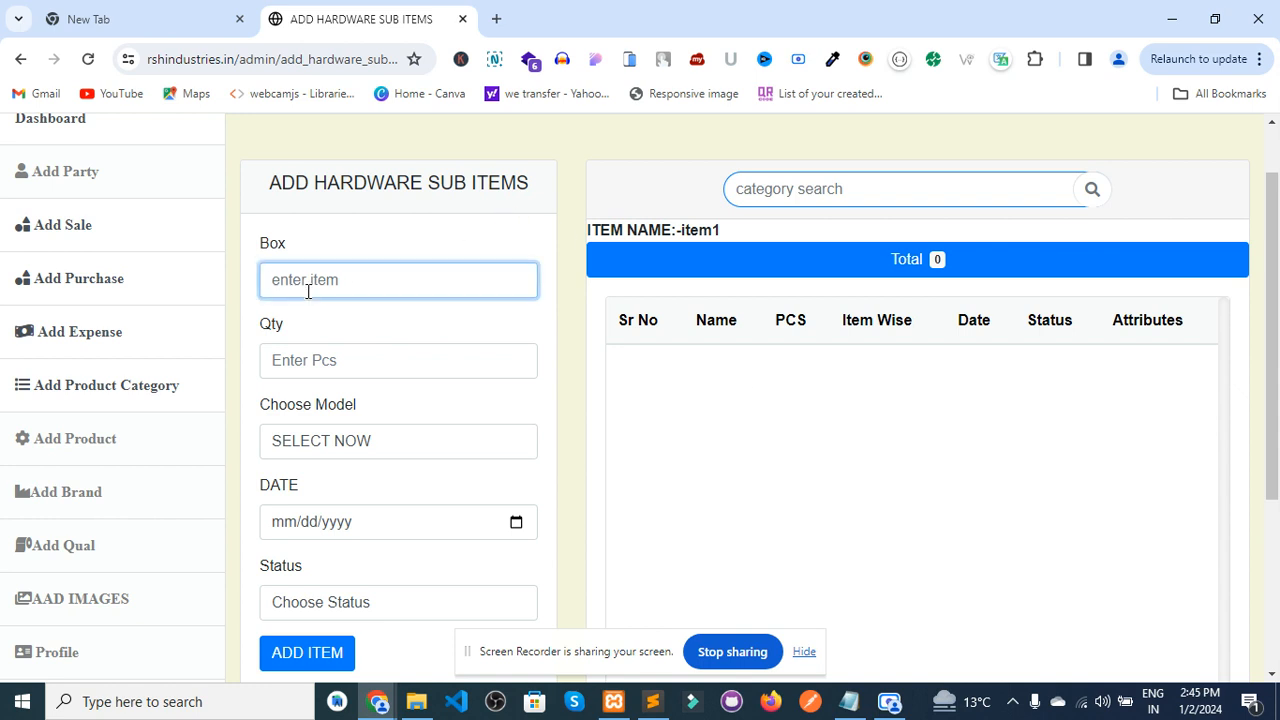
pyautogui.click(359, 441)
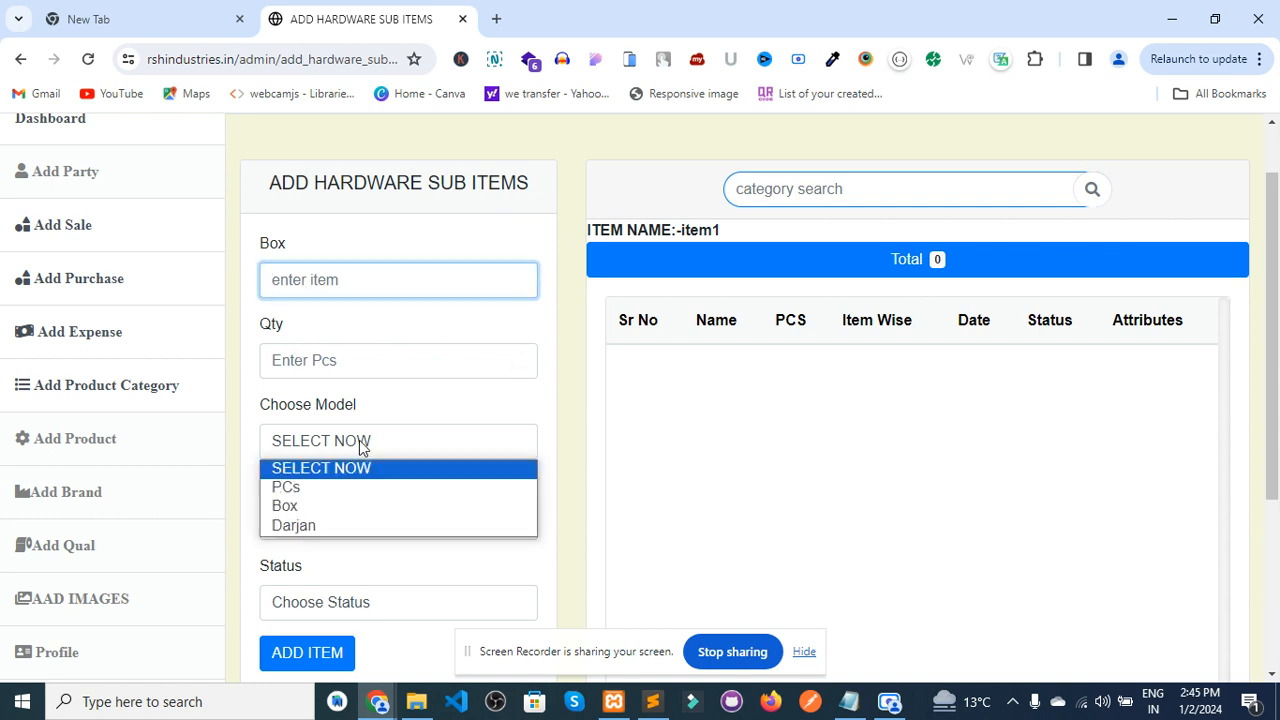
pyautogui.click(359, 440)
pyautogui.click(359, 440)
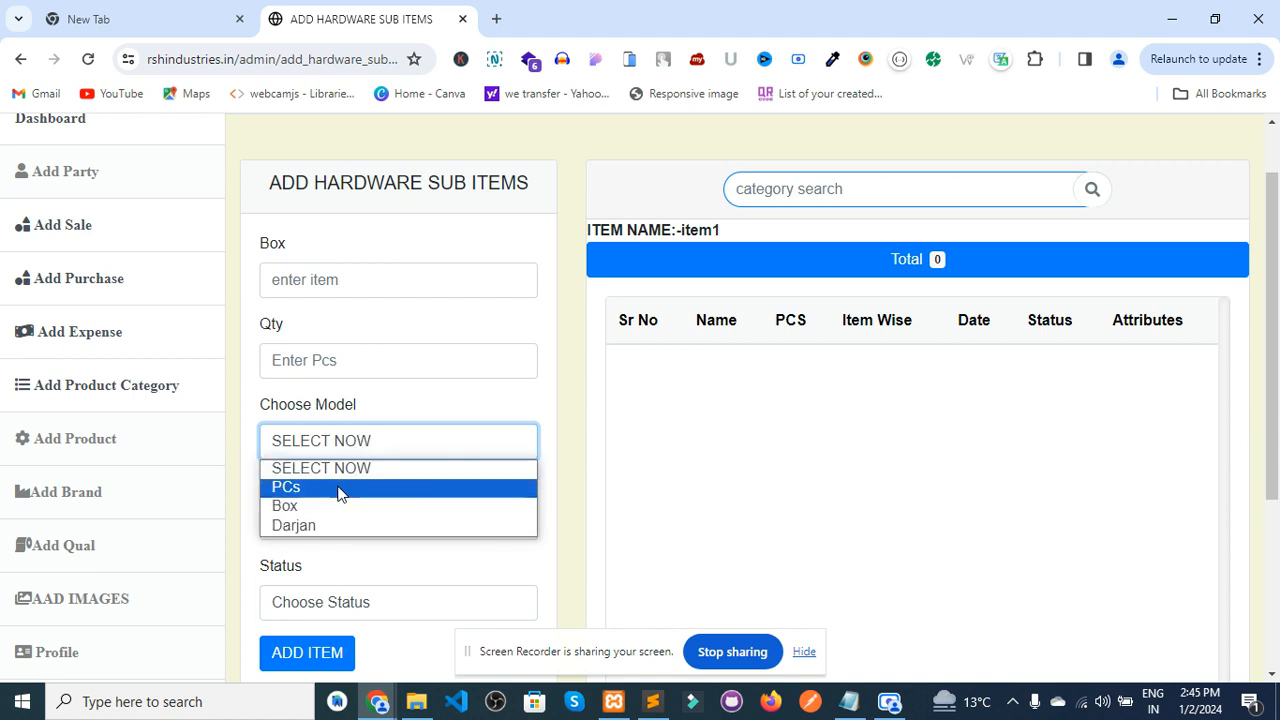
pyautogui.click(347, 466)
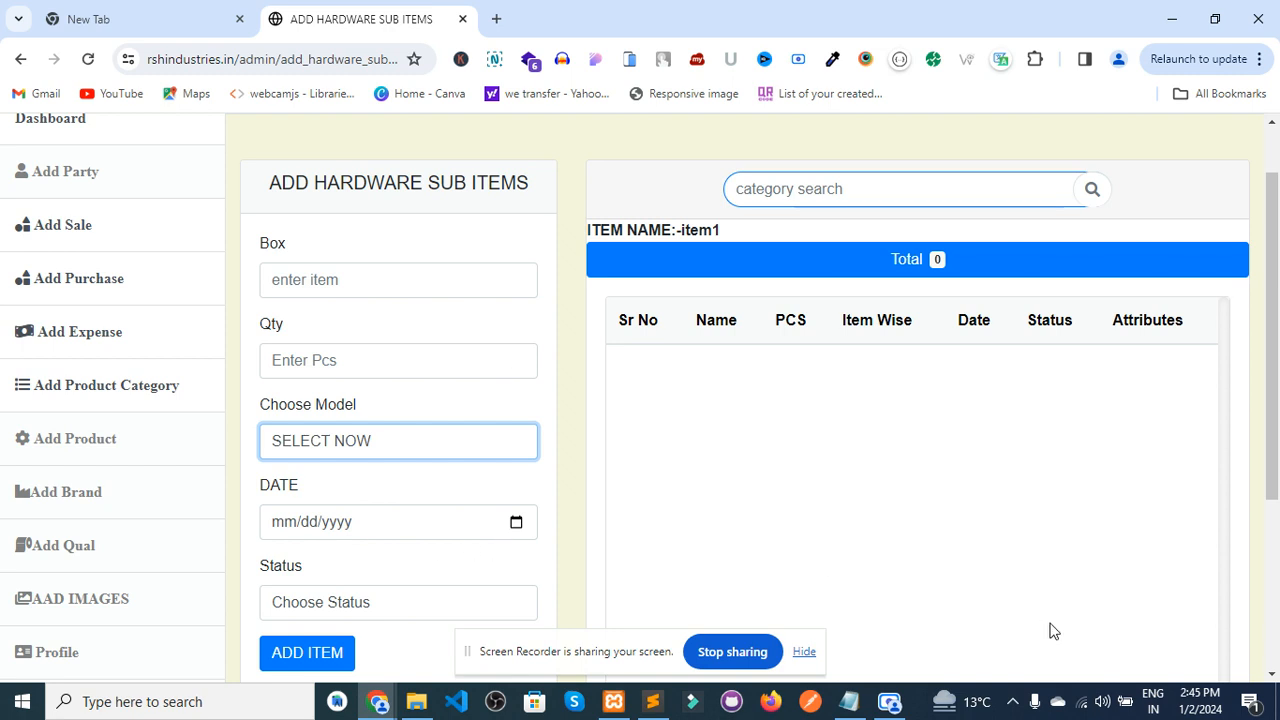
pyautogui.click(1273, 680)
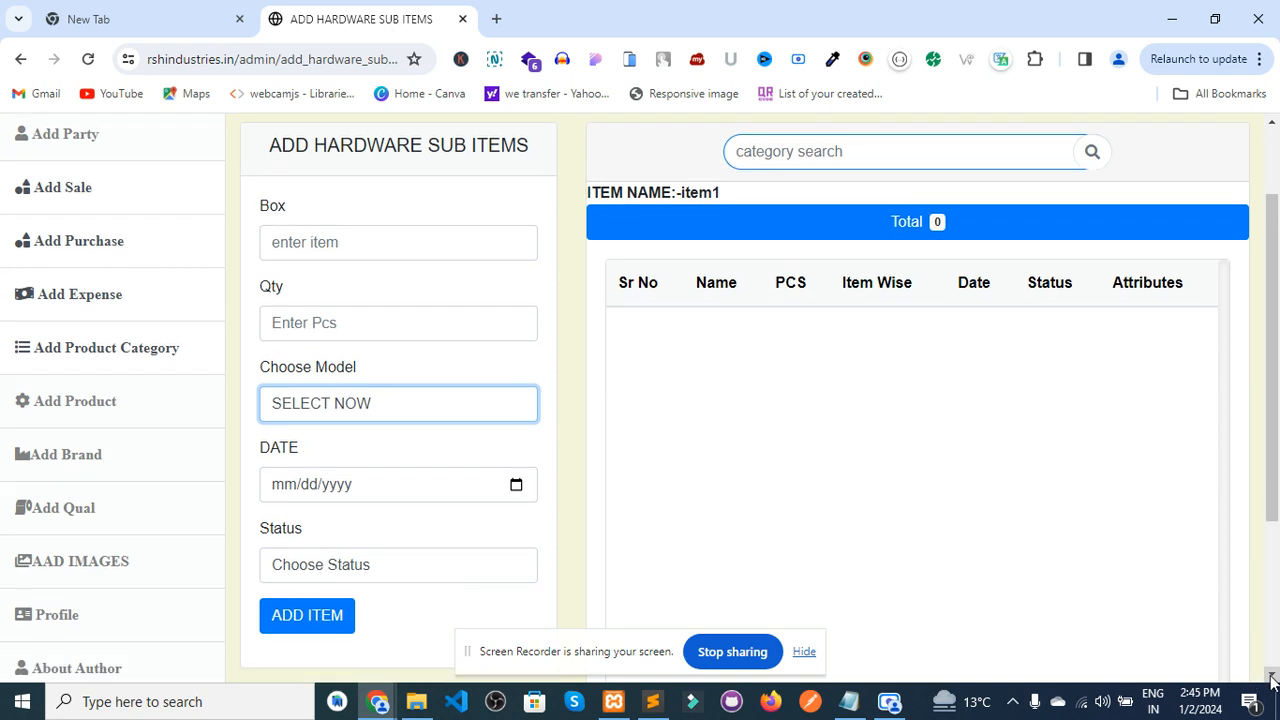
# - Enter Box value 10box and quantity 3
pyautogui.click(336, 241)
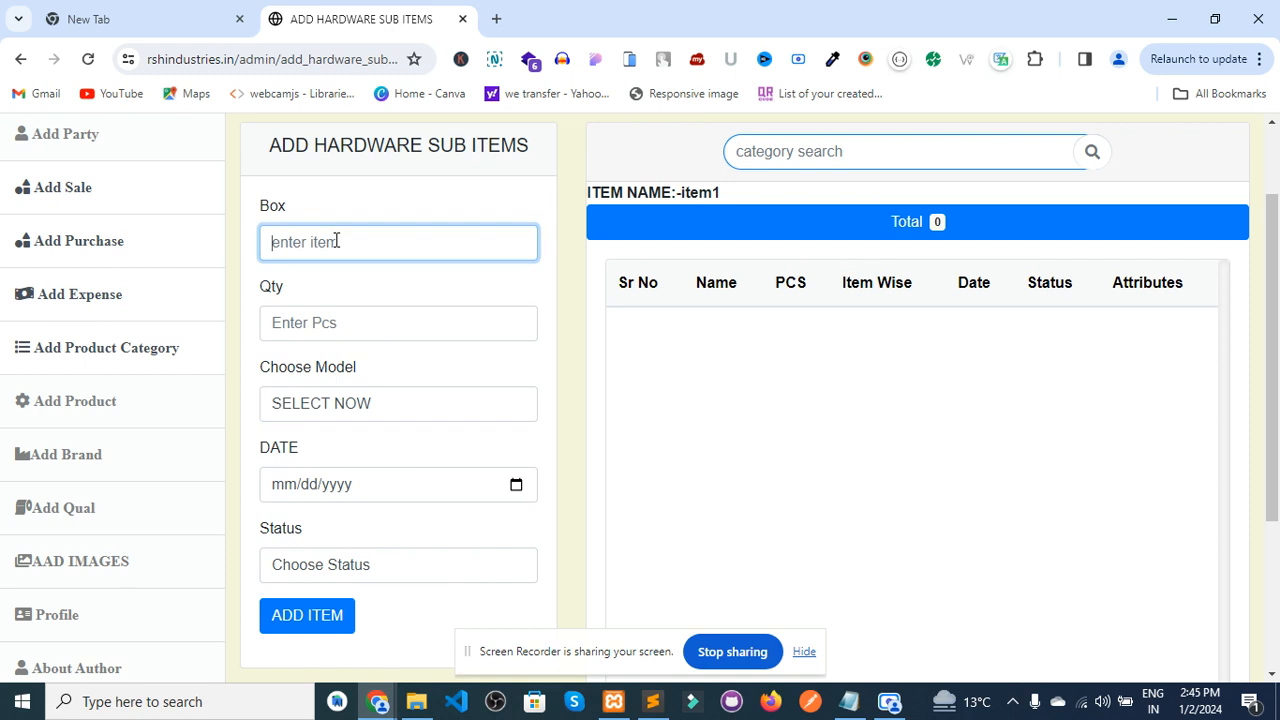
pyautogui.write('10')
pyautogui.click(310, 331)
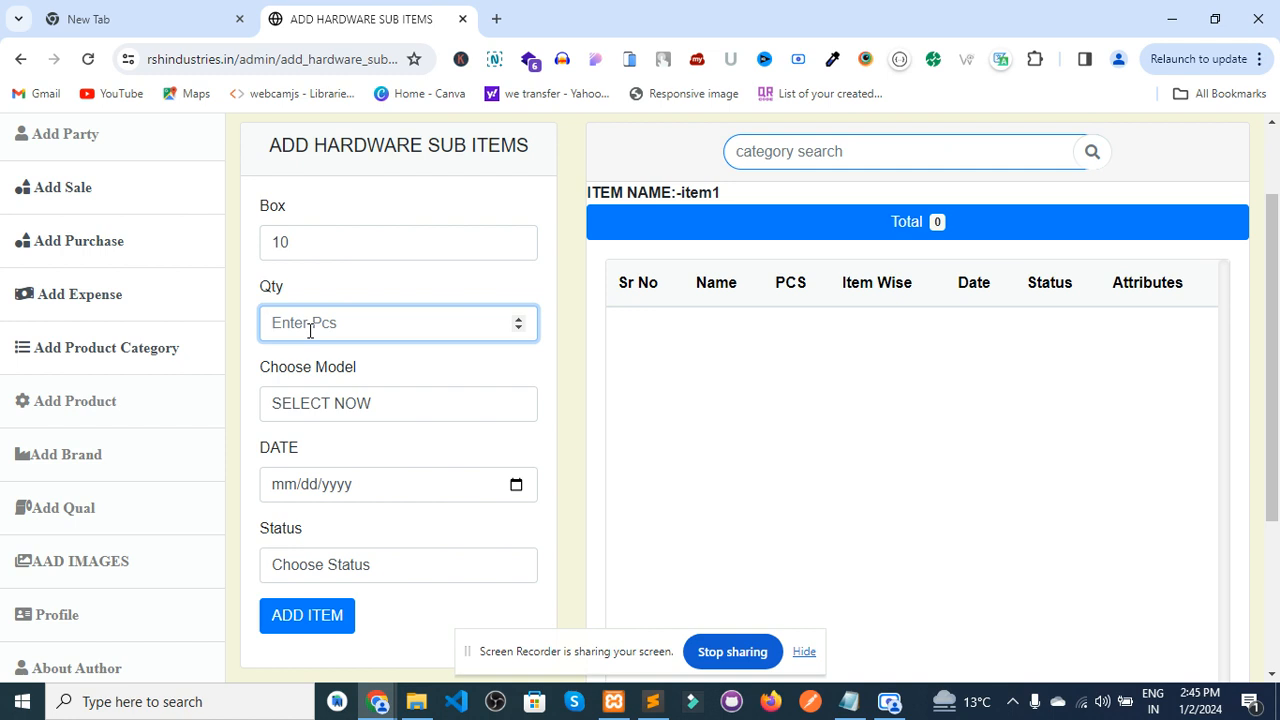
pyautogui.click(294, 243)
pyautogui.write('to')
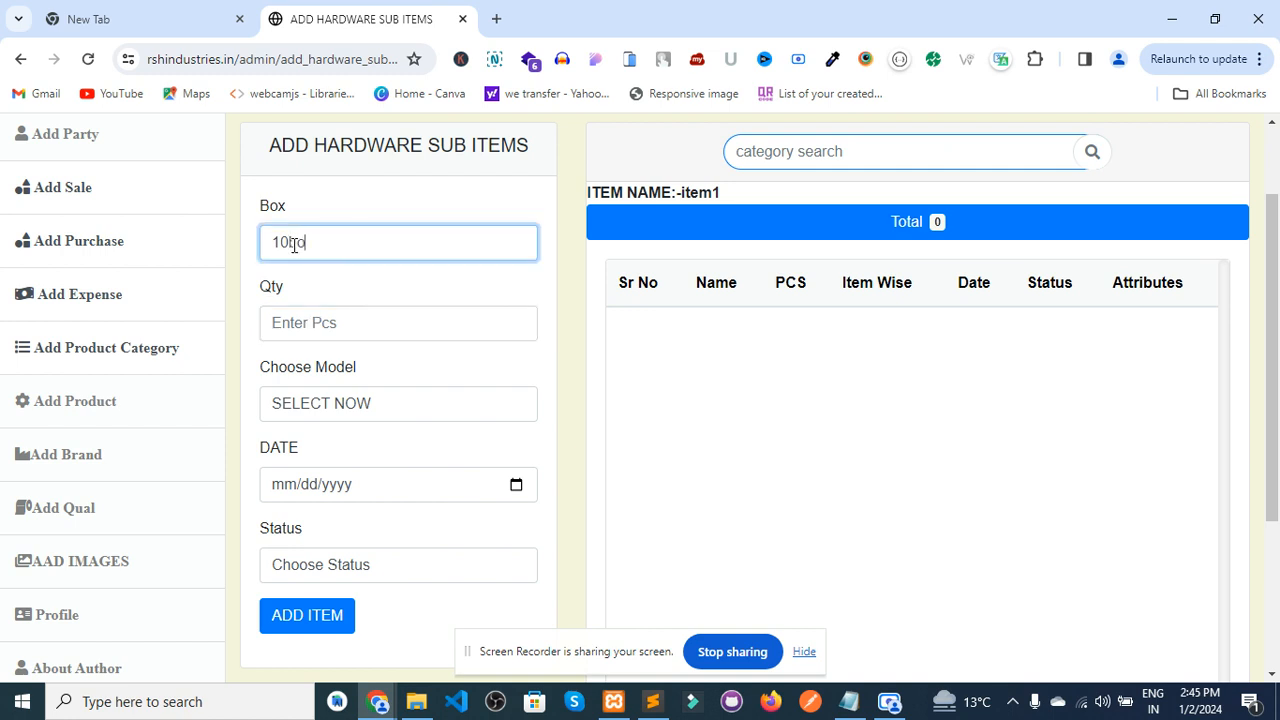
pyautogui.write('x')
pyautogui.click(297, 324)
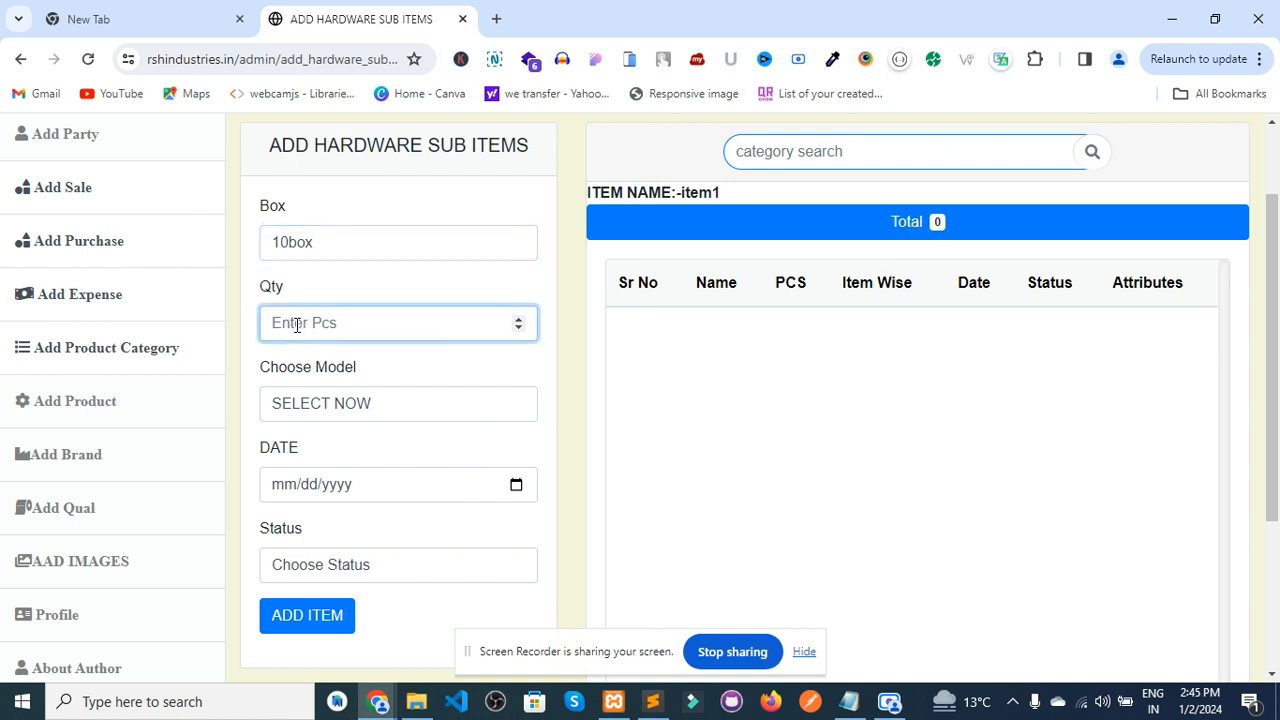
pyautogui.write('3')
# - Set model Box, date 01/02/2024 and status STOCK, then add the sub-item
pyautogui.click(329, 403)
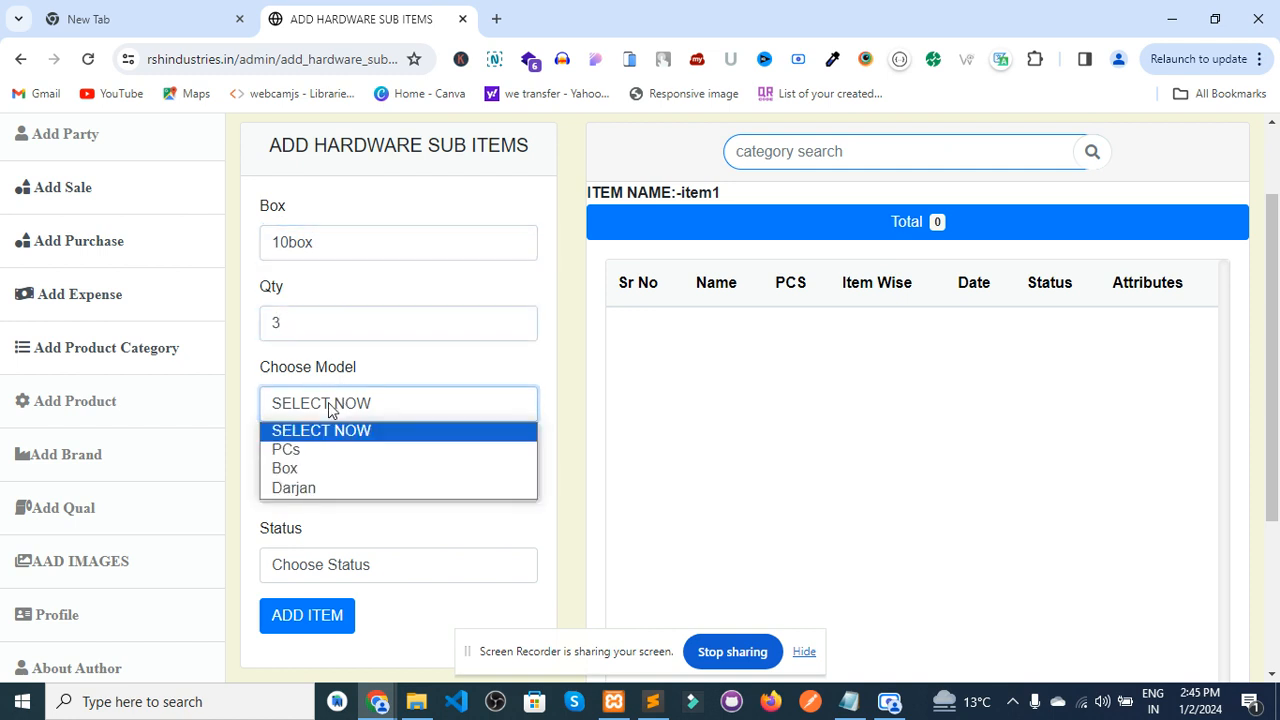
pyautogui.click(316, 471)
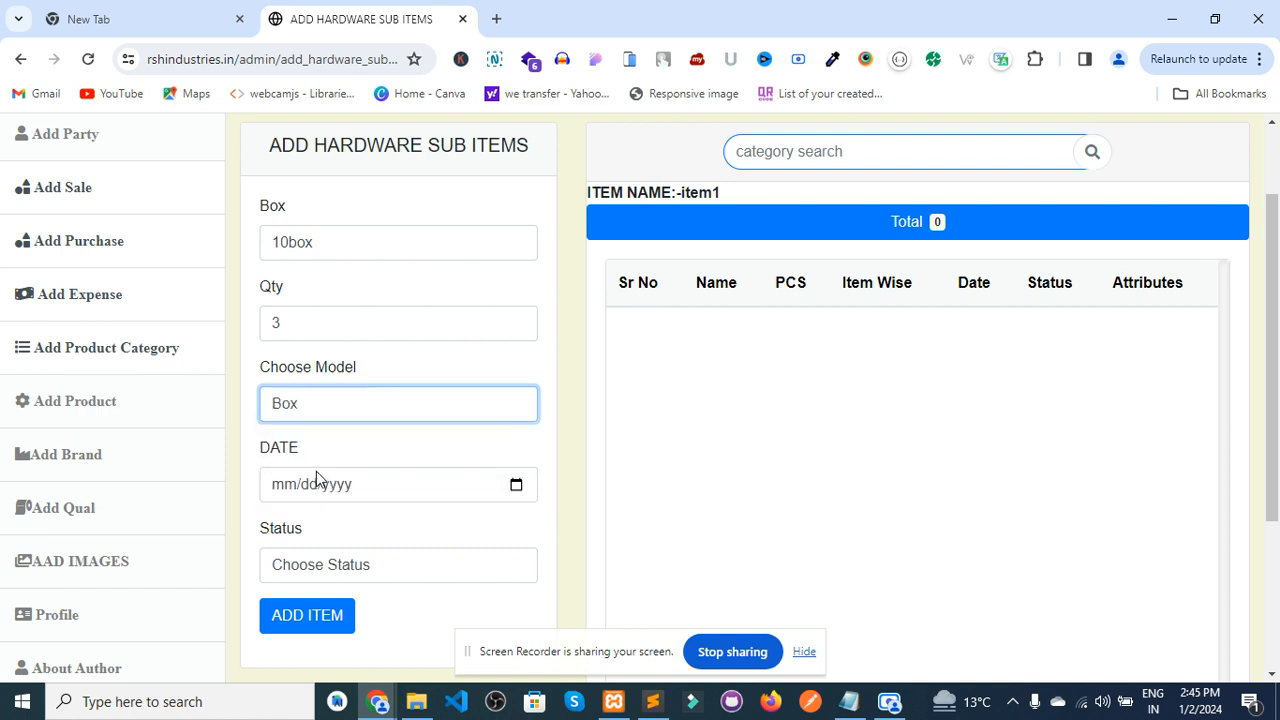
pyautogui.click(515, 485)
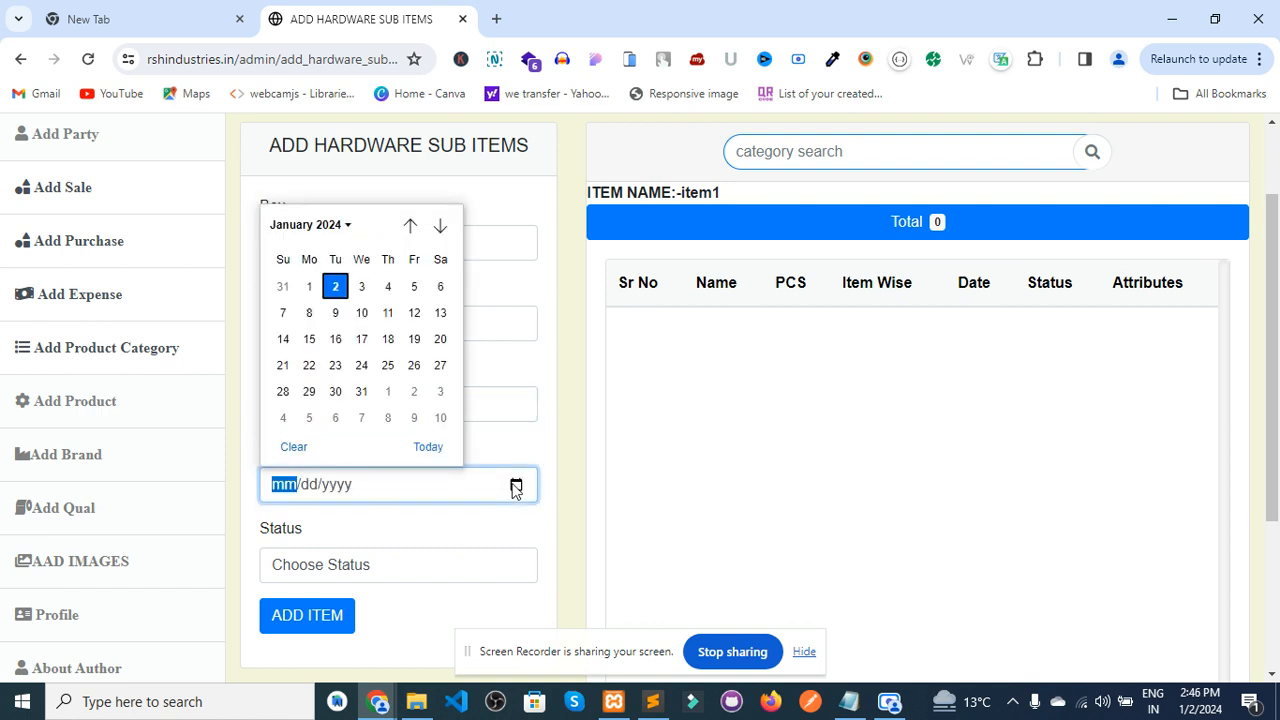
pyautogui.click(337, 287)
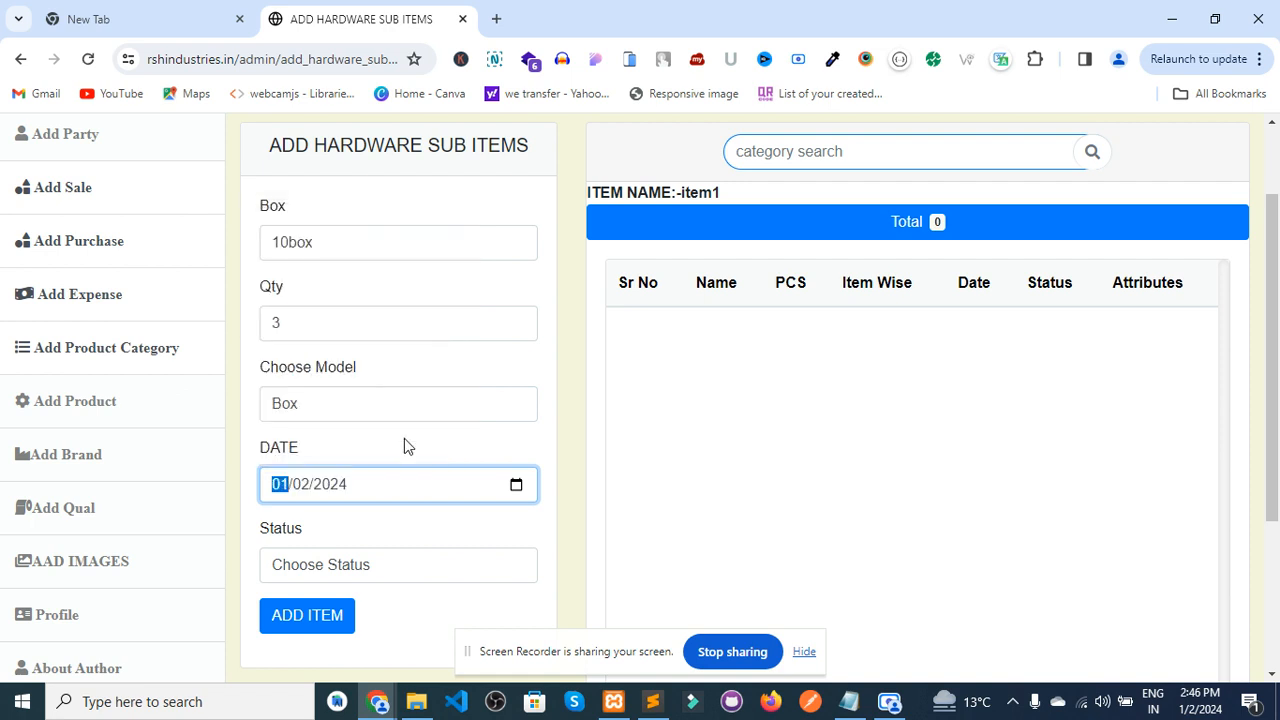
pyautogui.click(349, 566)
pyautogui.click(318, 612)
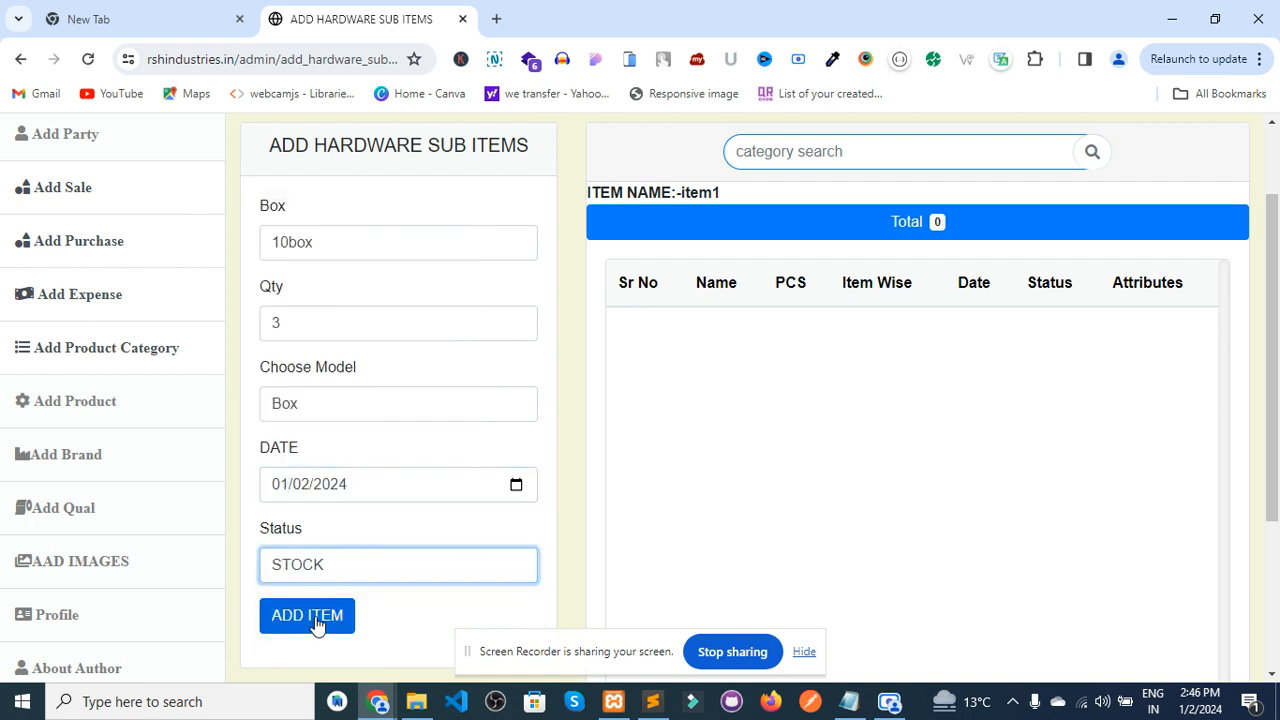
pyautogui.click(315, 618)
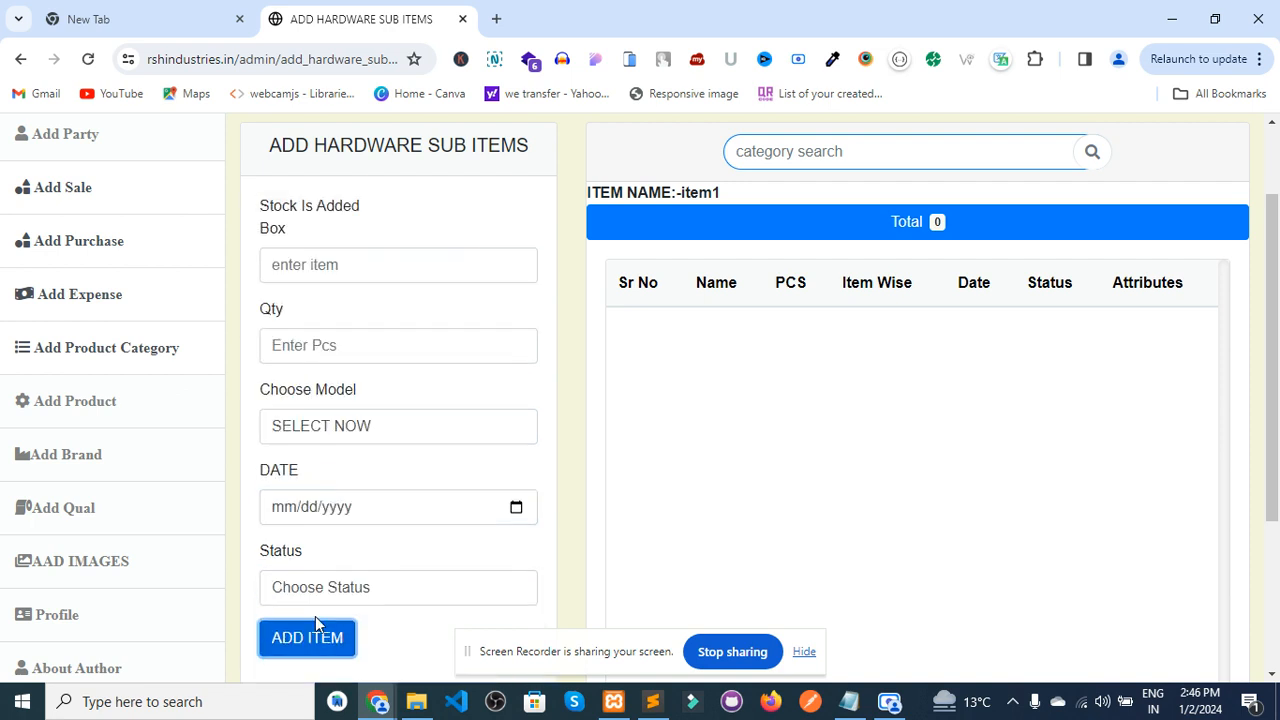
# - Reload item1's list, then open the new 10box entry's edit form
pyautogui.click(88, 60)
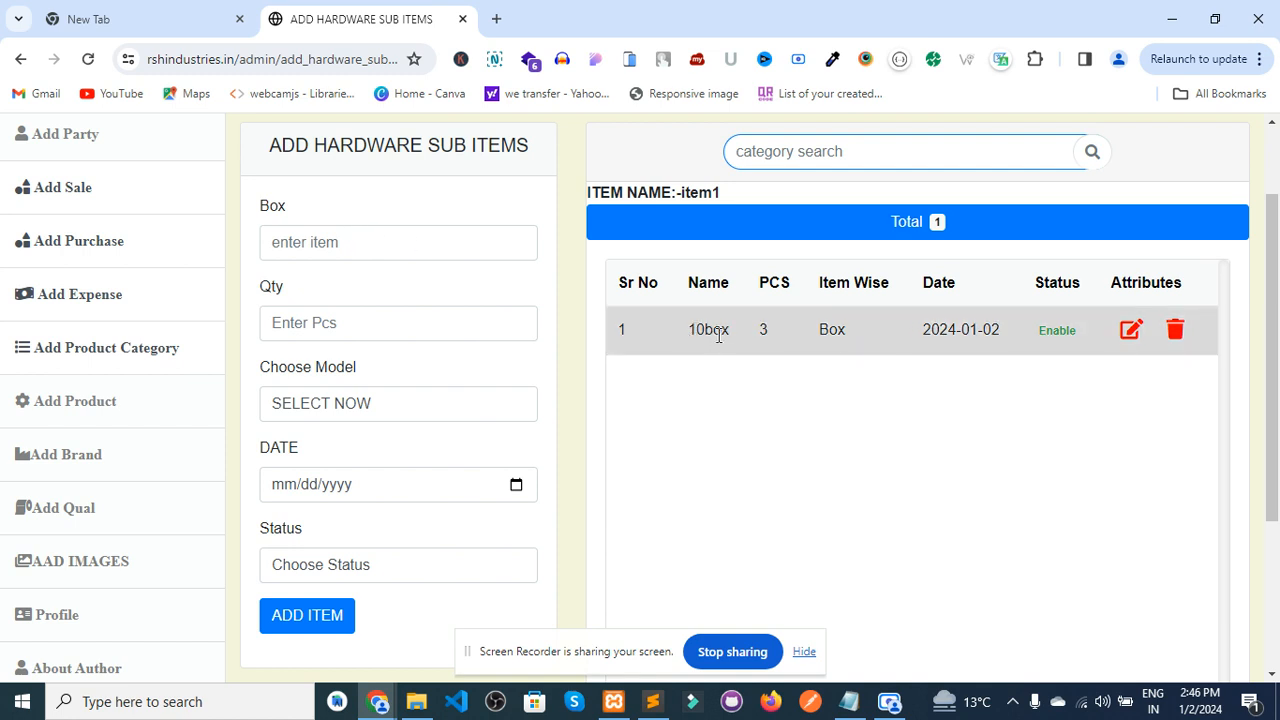
pyautogui.click(364, 243)
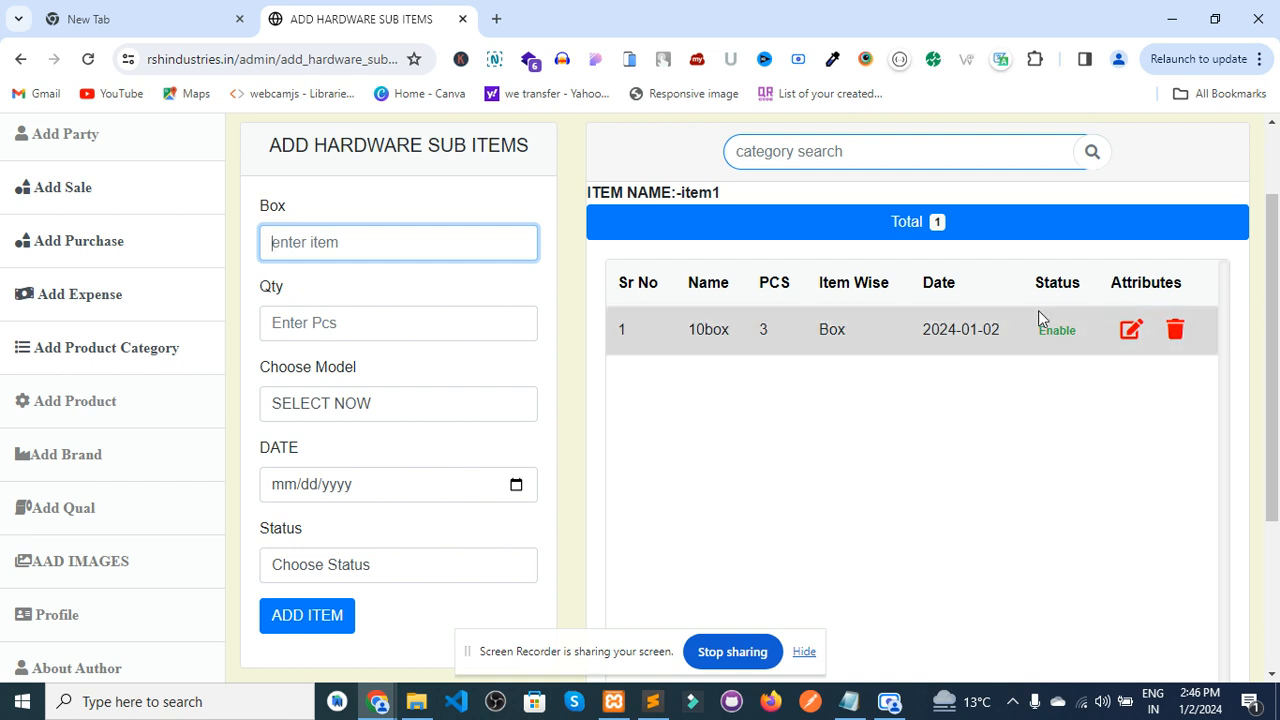
pyautogui.click(1131, 331)
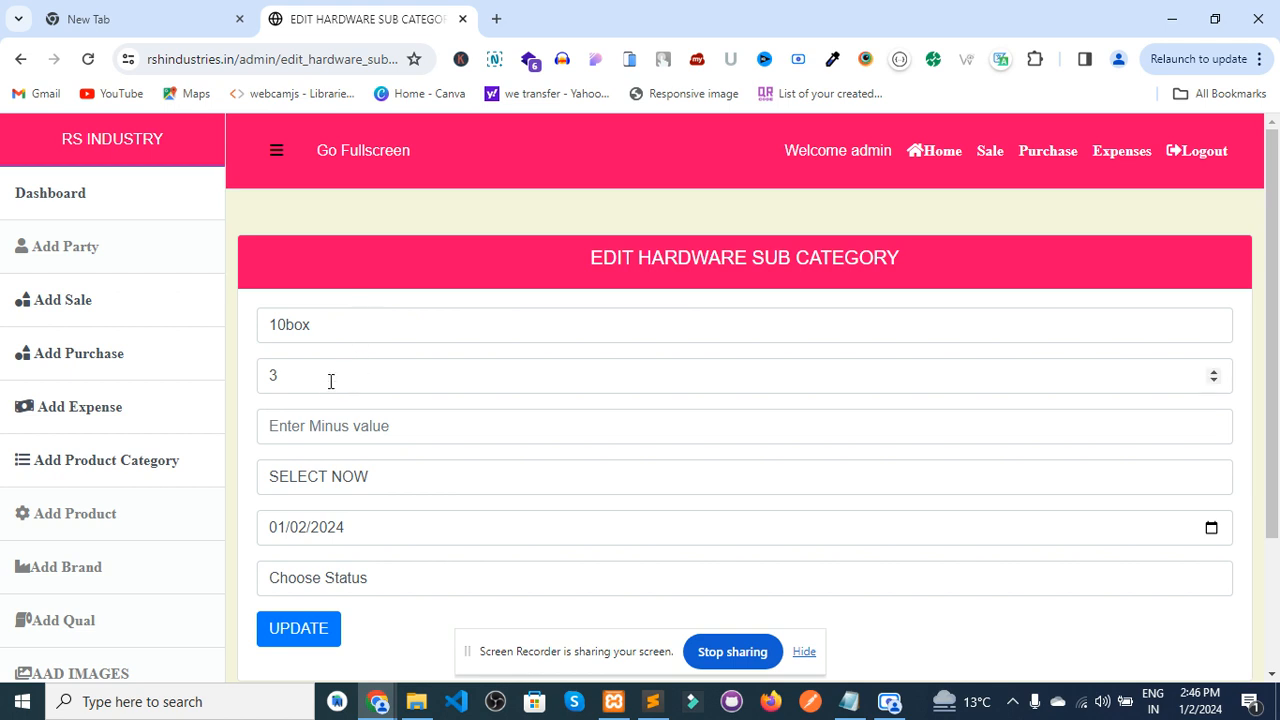
# - Subtract 1 from the 10box entry, set model PCs and status STOCK, and update it
pyautogui.click(299, 431)
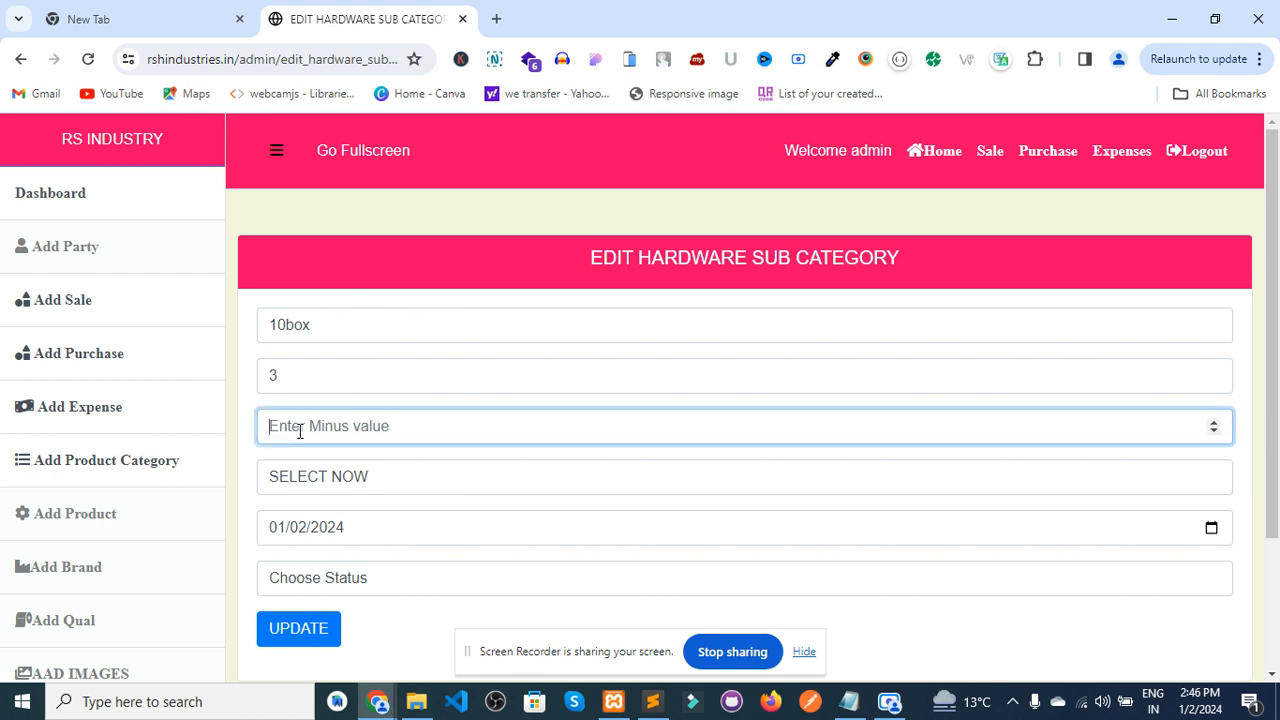
pyautogui.write('1')
pyautogui.click(490, 478)
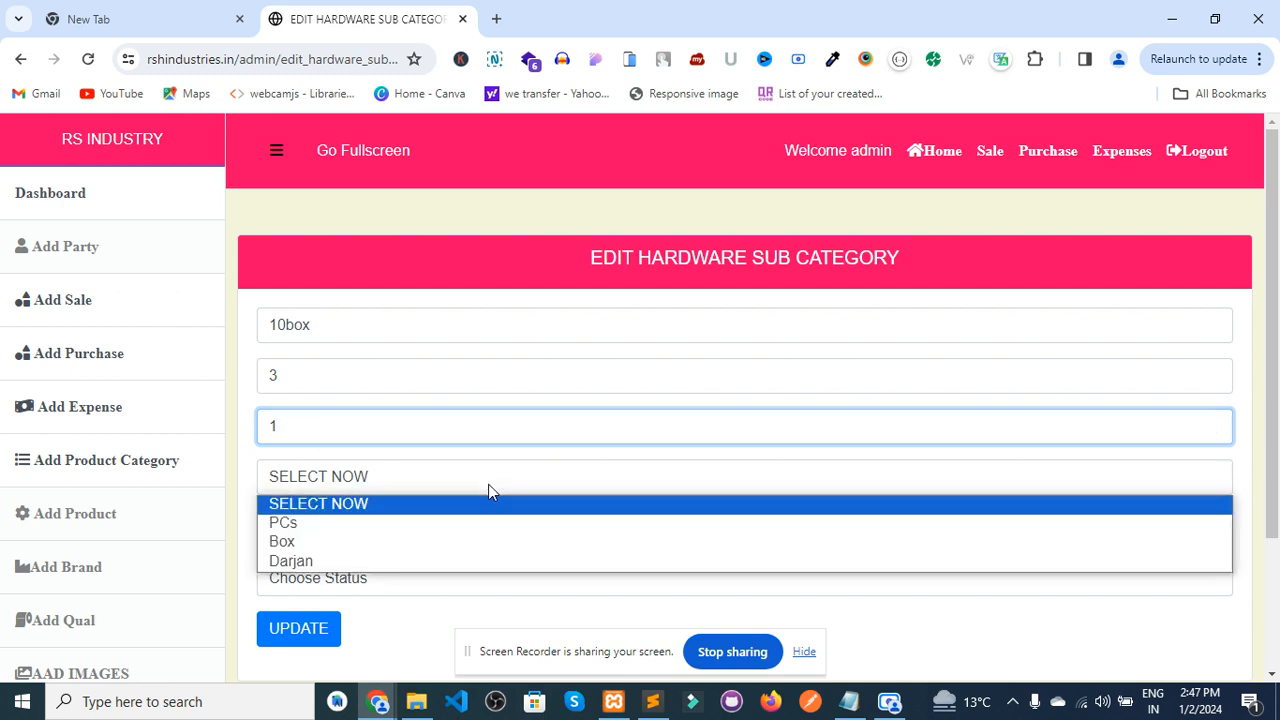
pyautogui.click(395, 523)
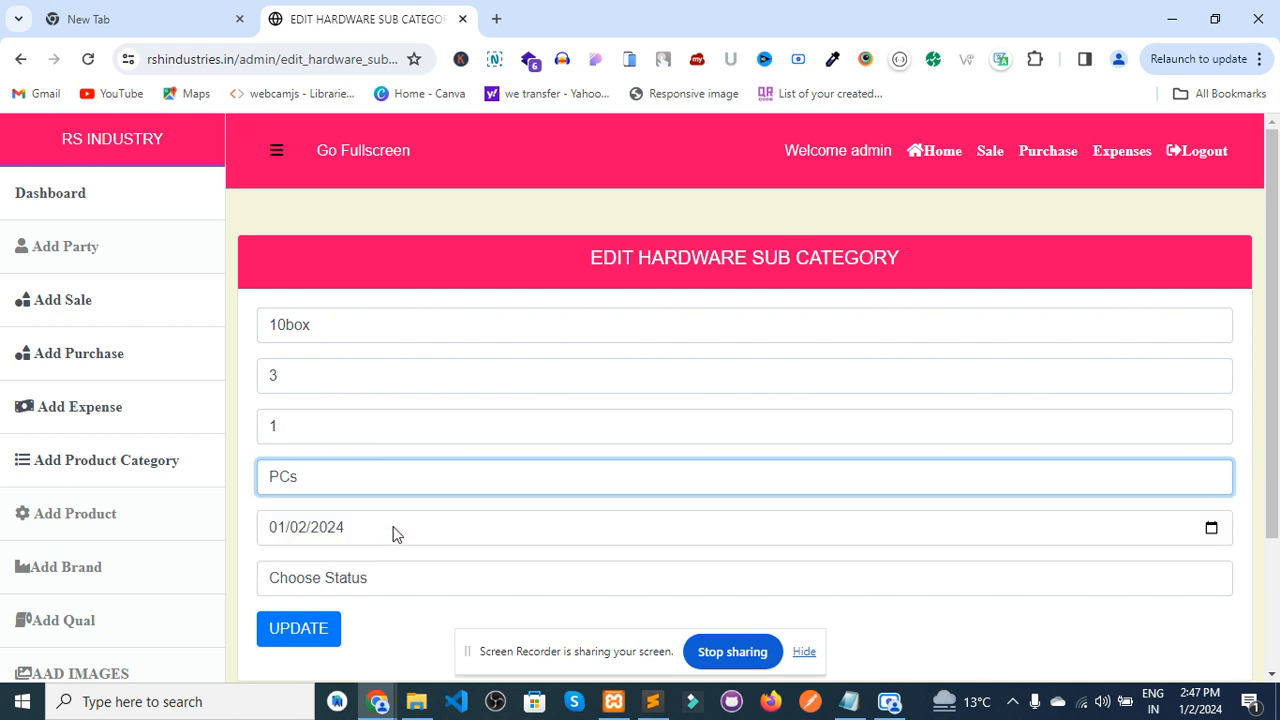
pyautogui.click(393, 530)
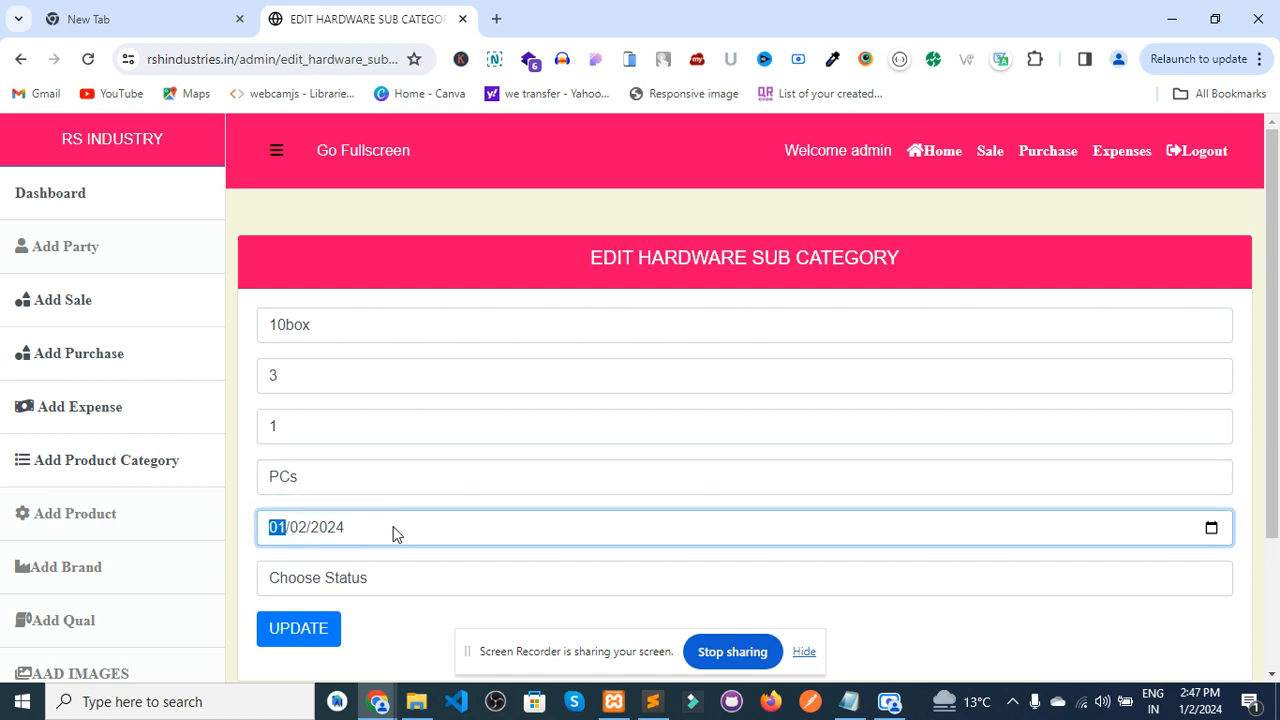
pyautogui.click(286, 578)
pyautogui.click(297, 625)
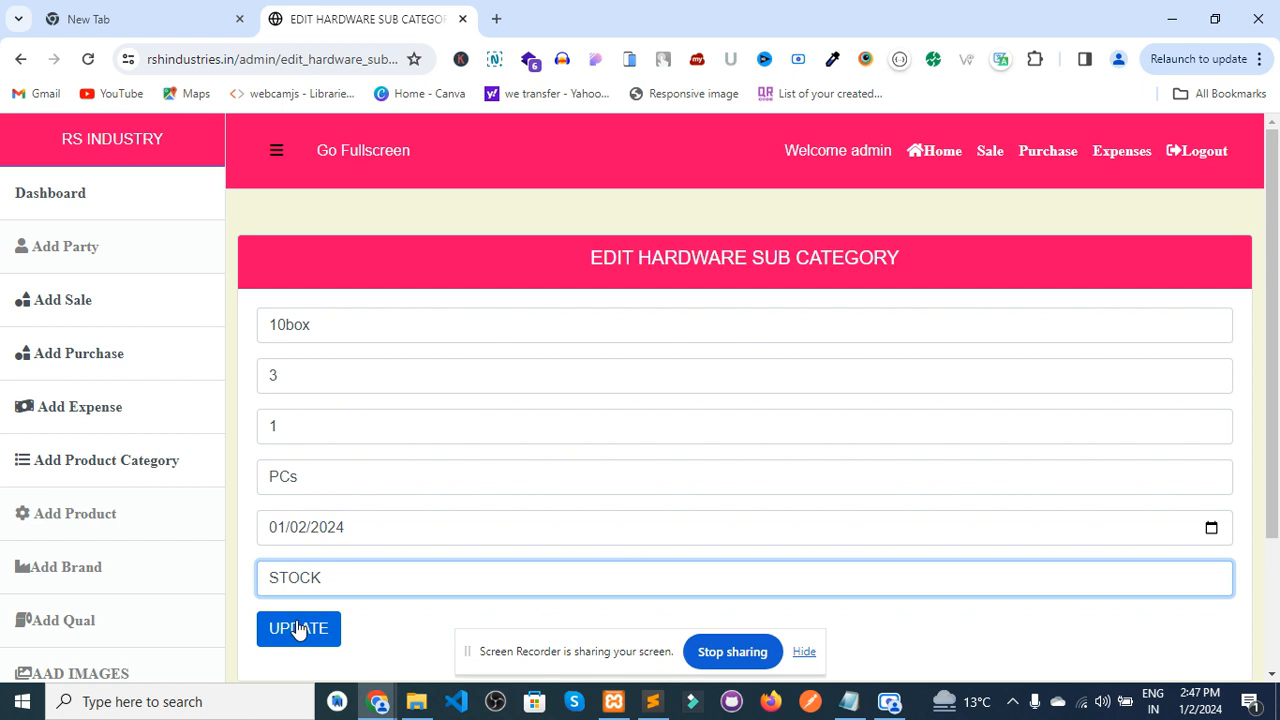
pyautogui.click(298, 628)
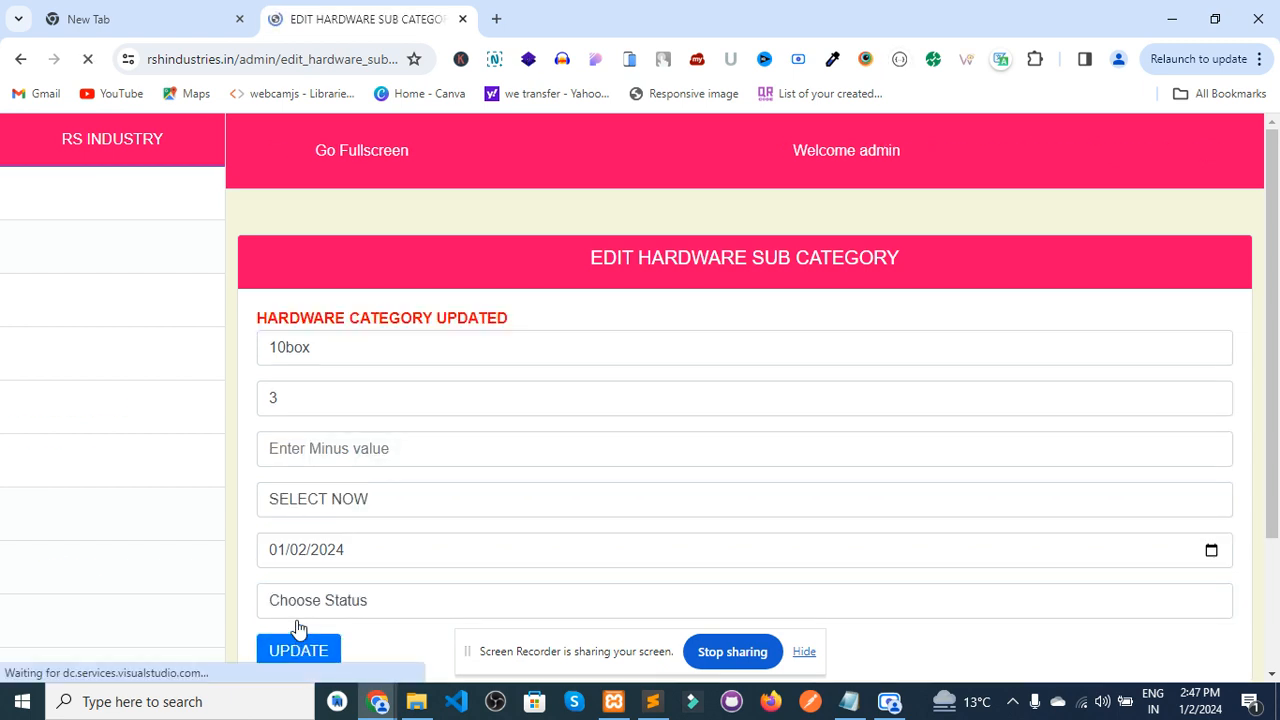
# - Go back through item1's sub-items to the dashboard showing 6 hardware items
pyautogui.click(20, 60)
pyautogui.click(20, 60)
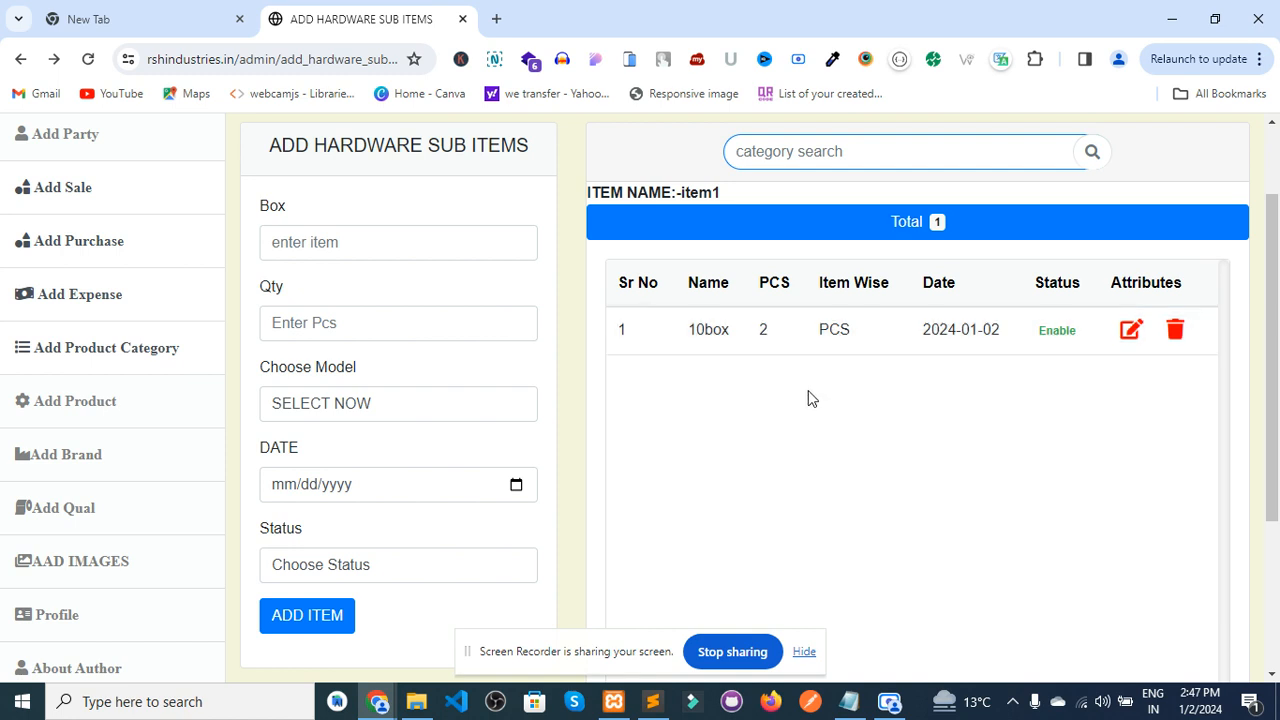
pyautogui.click(1276, 175)
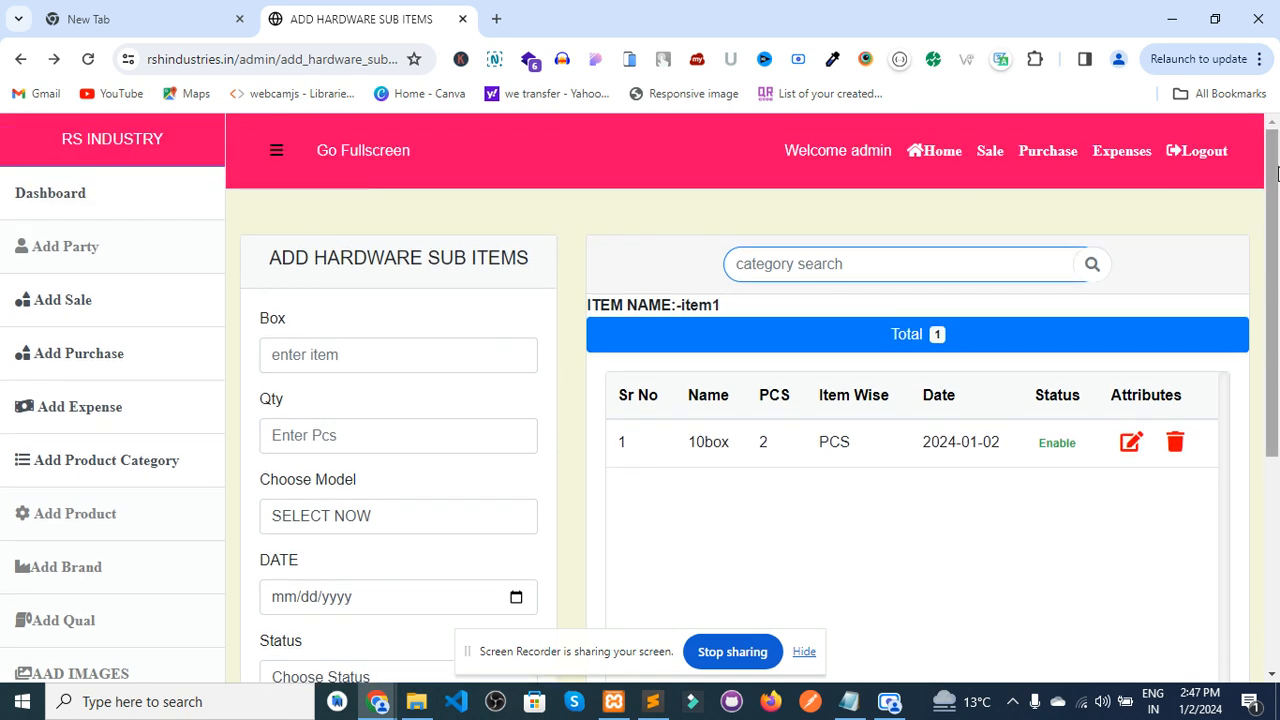
pyautogui.click(20, 193)
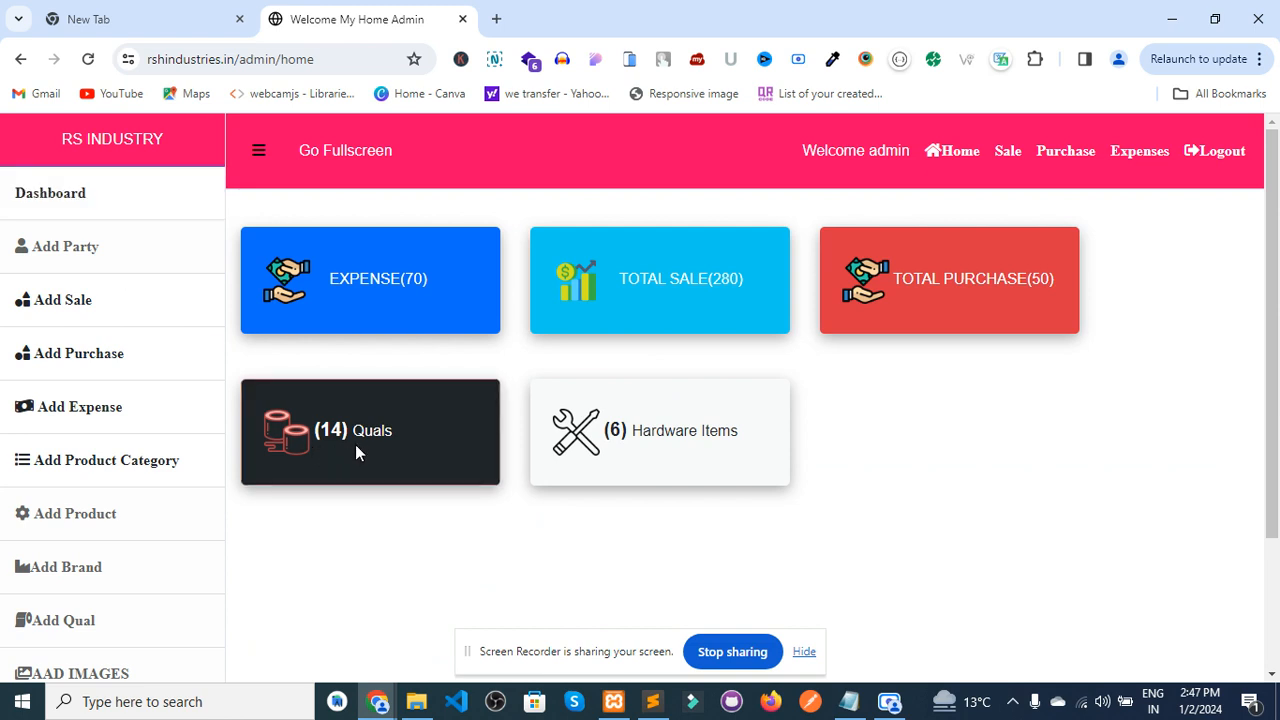
# - Open the quals list and view the 0.45 WHITE qual's sub-items, returning to the list with total 6970.7
pyautogui.click(358, 448)
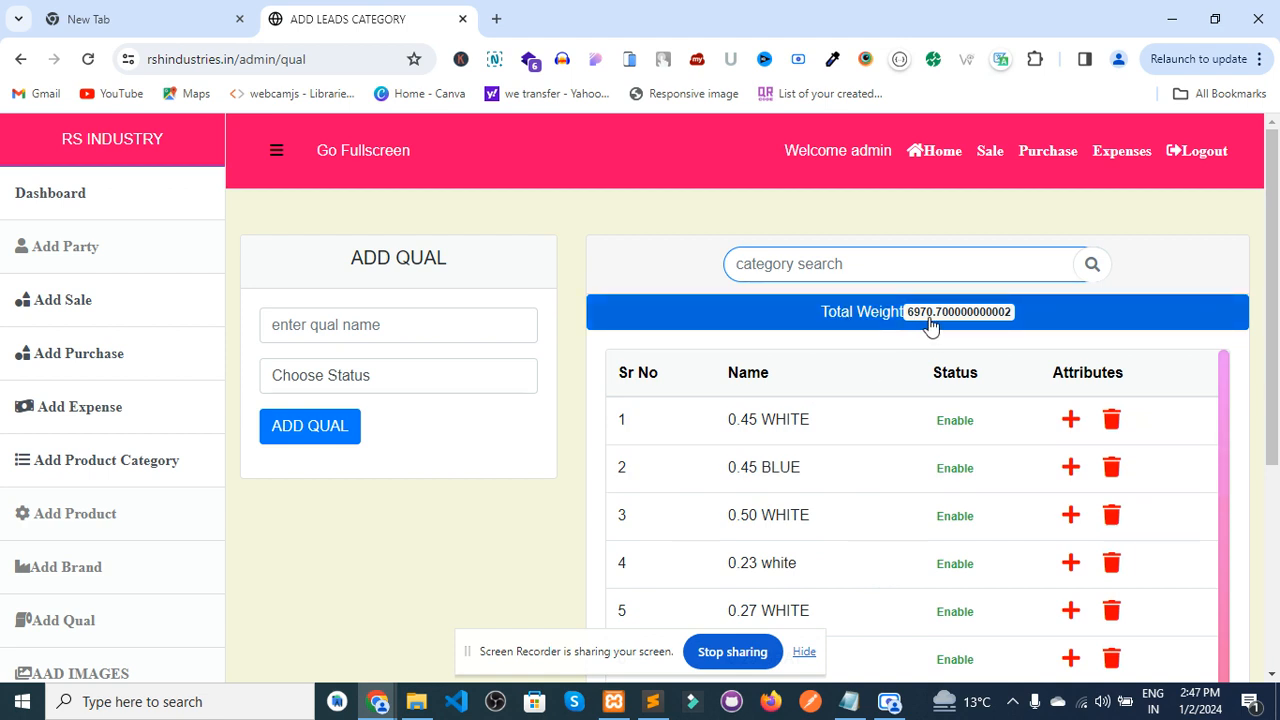
pyautogui.scroll(-4, 1275, 480)
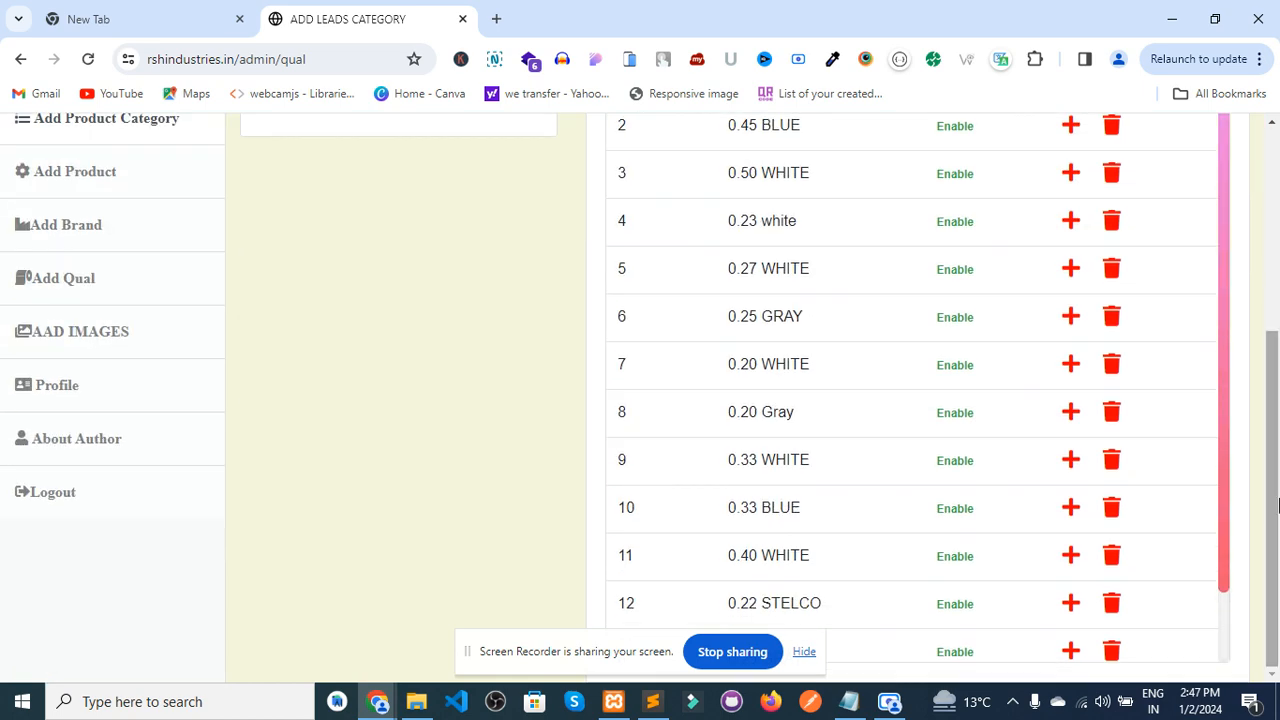
pyautogui.scroll(5, 903, 337)
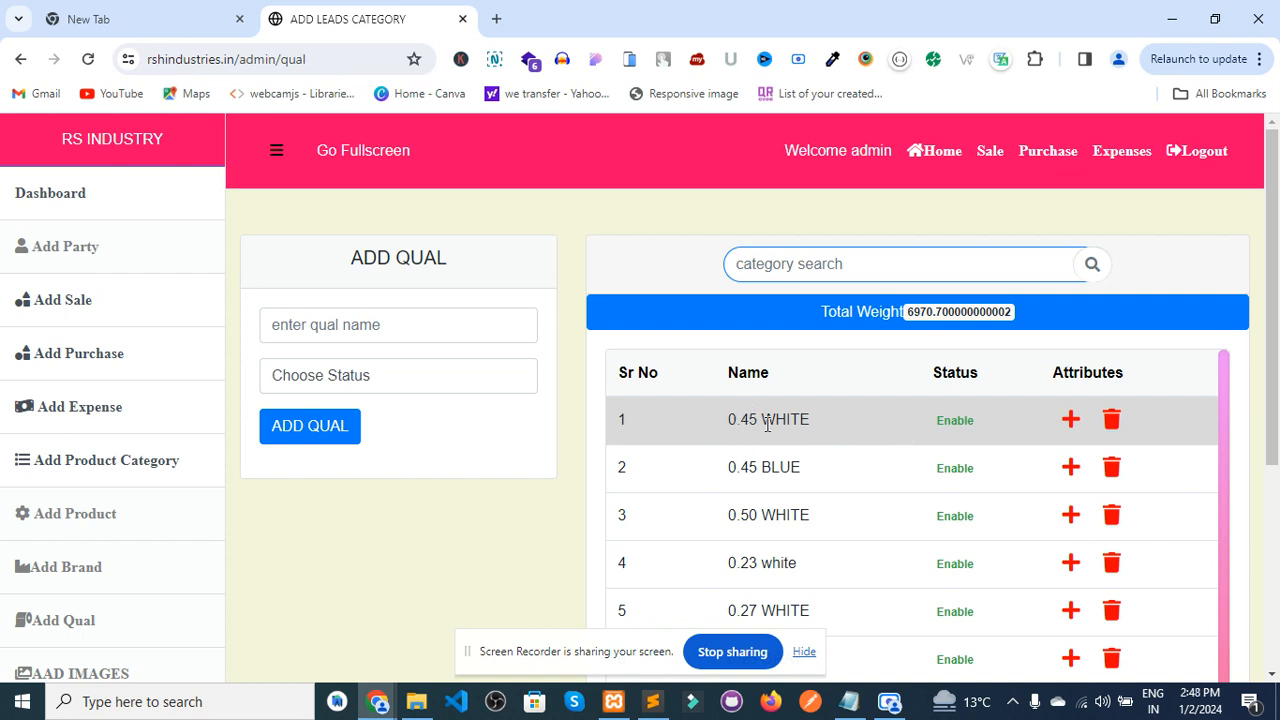
pyautogui.click(1070, 423)
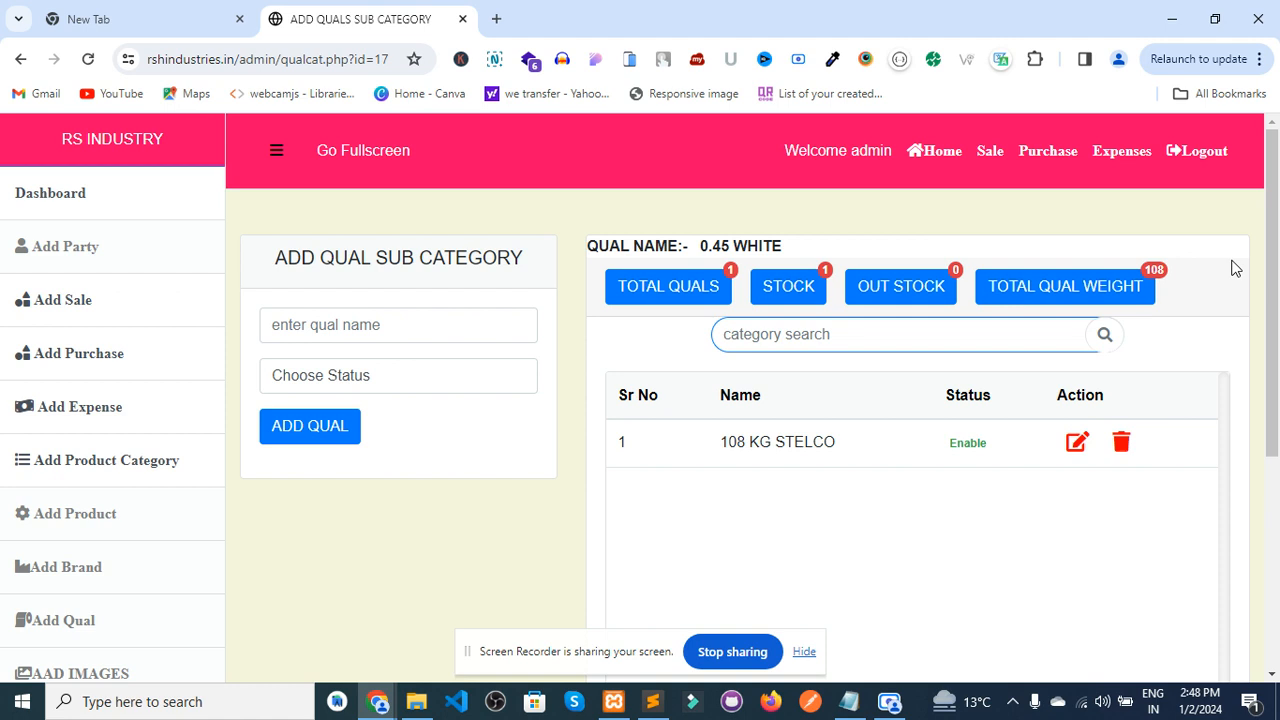
pyautogui.click(22, 61)
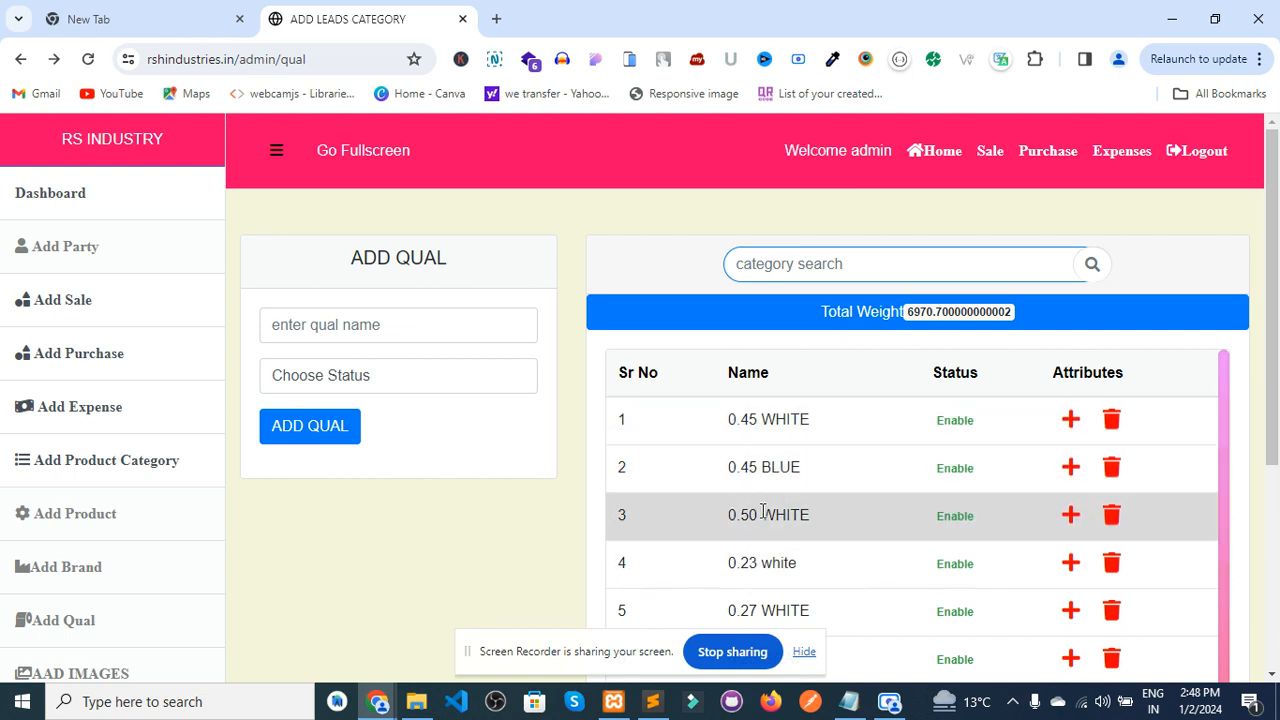
pyautogui.click(1071, 426)
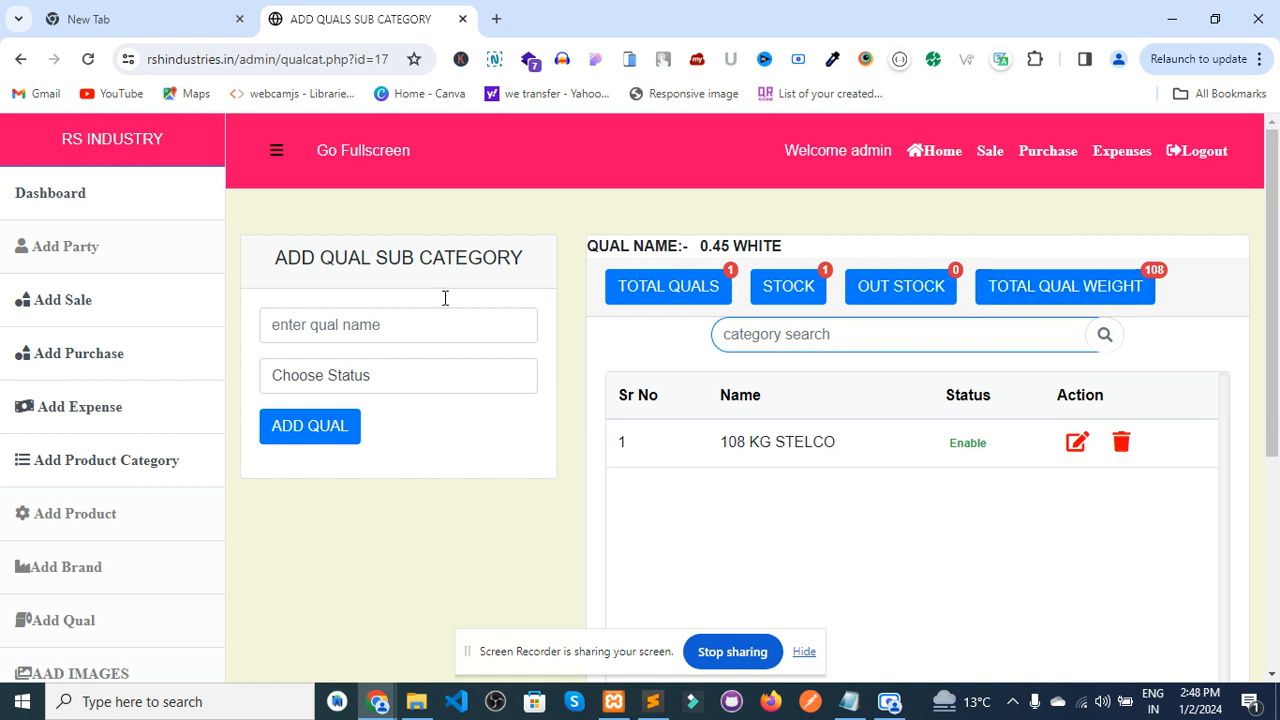
pyautogui.click(22, 57)
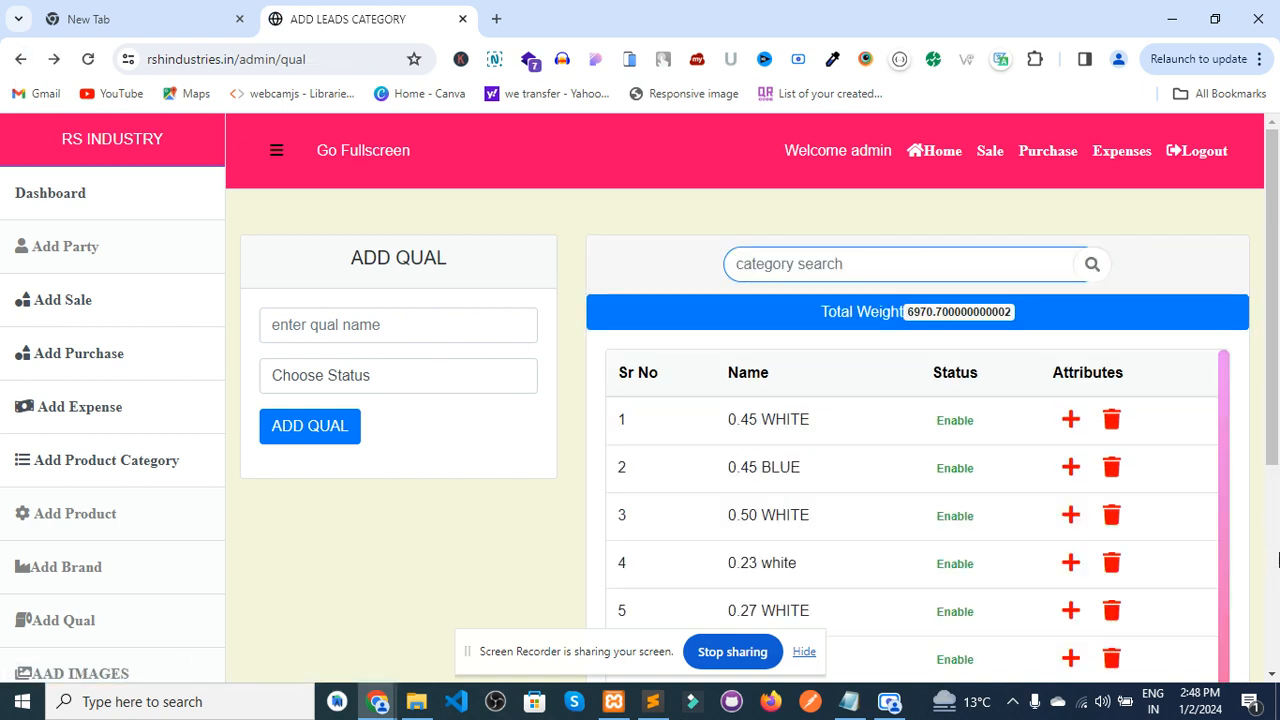
pyautogui.scroll(-3, 1278, 560)
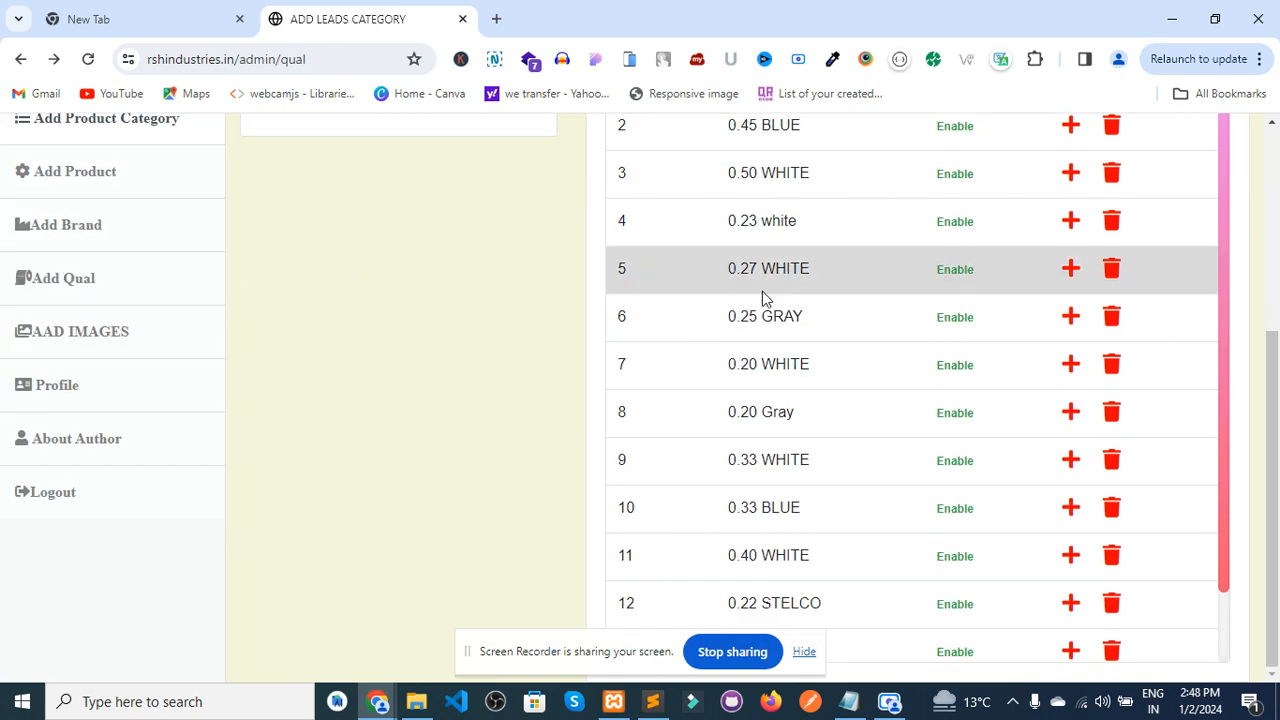
pyautogui.scroll(1, 1278, 300)
pyautogui.scroll(3, 1278, 300)
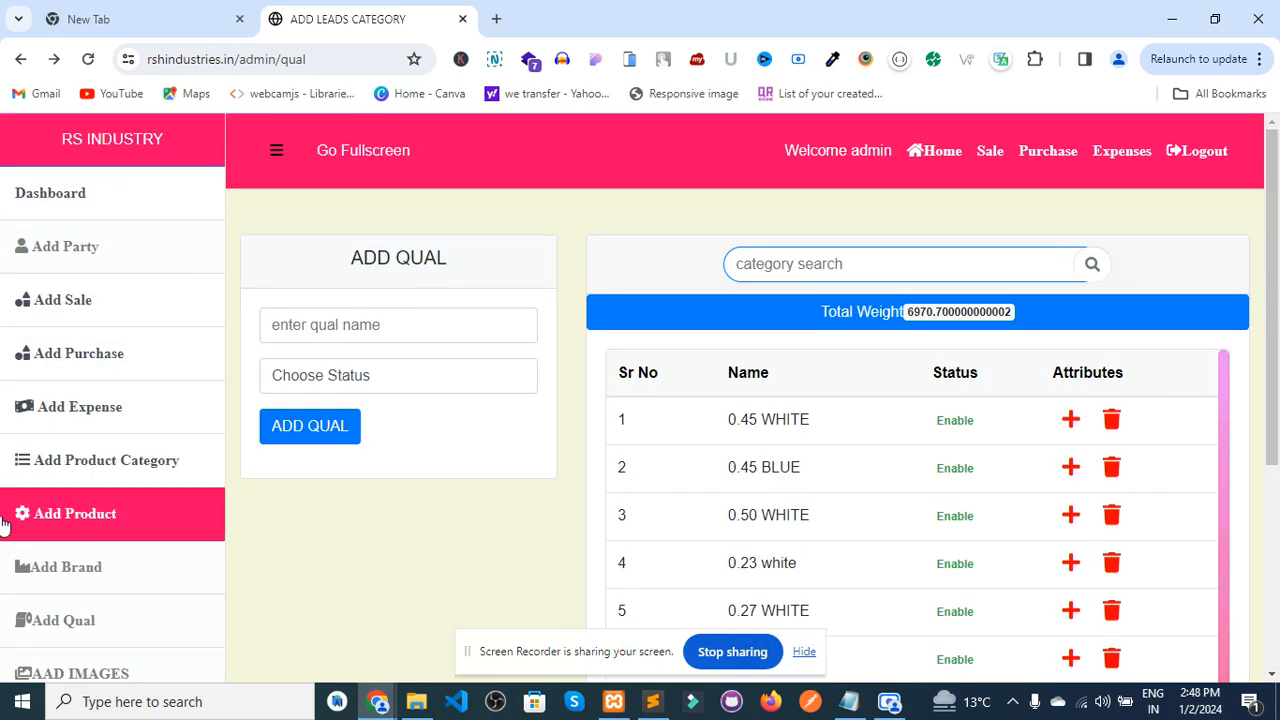
# - Browse the product list, view the first product's details, then return to a blank Create Product form
pyautogui.click(143, 523)
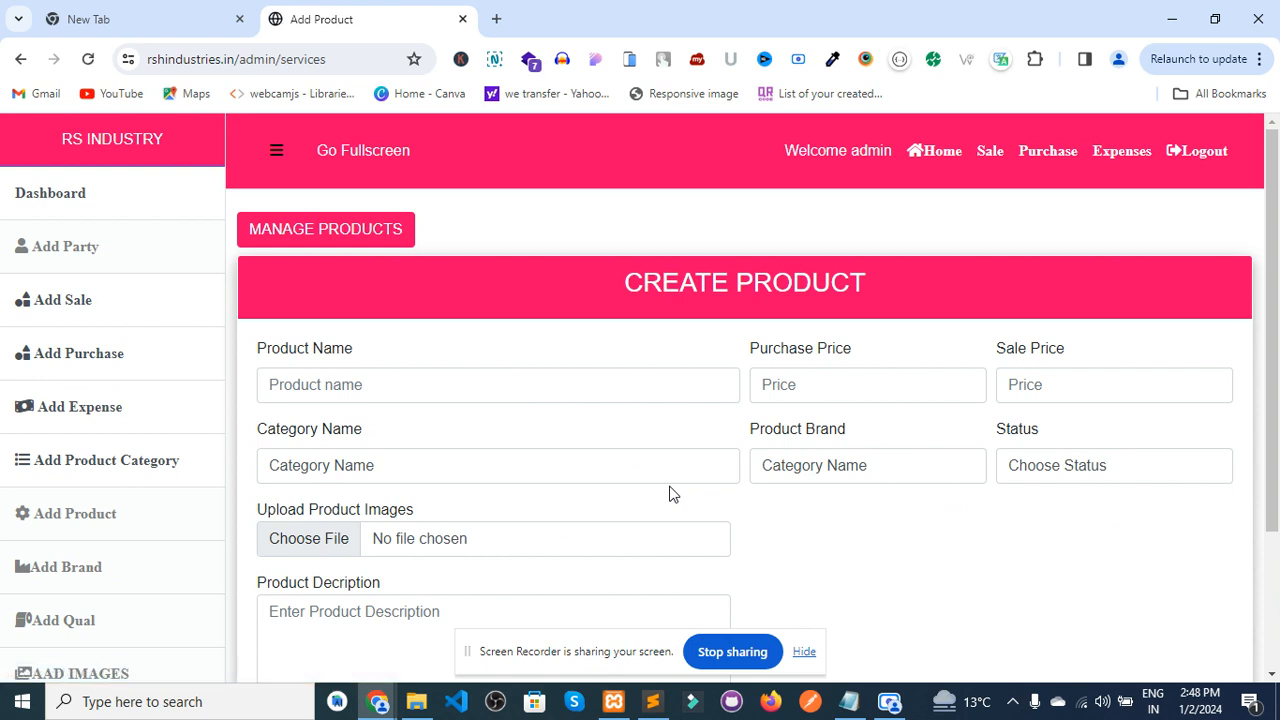
pyautogui.click(358, 231)
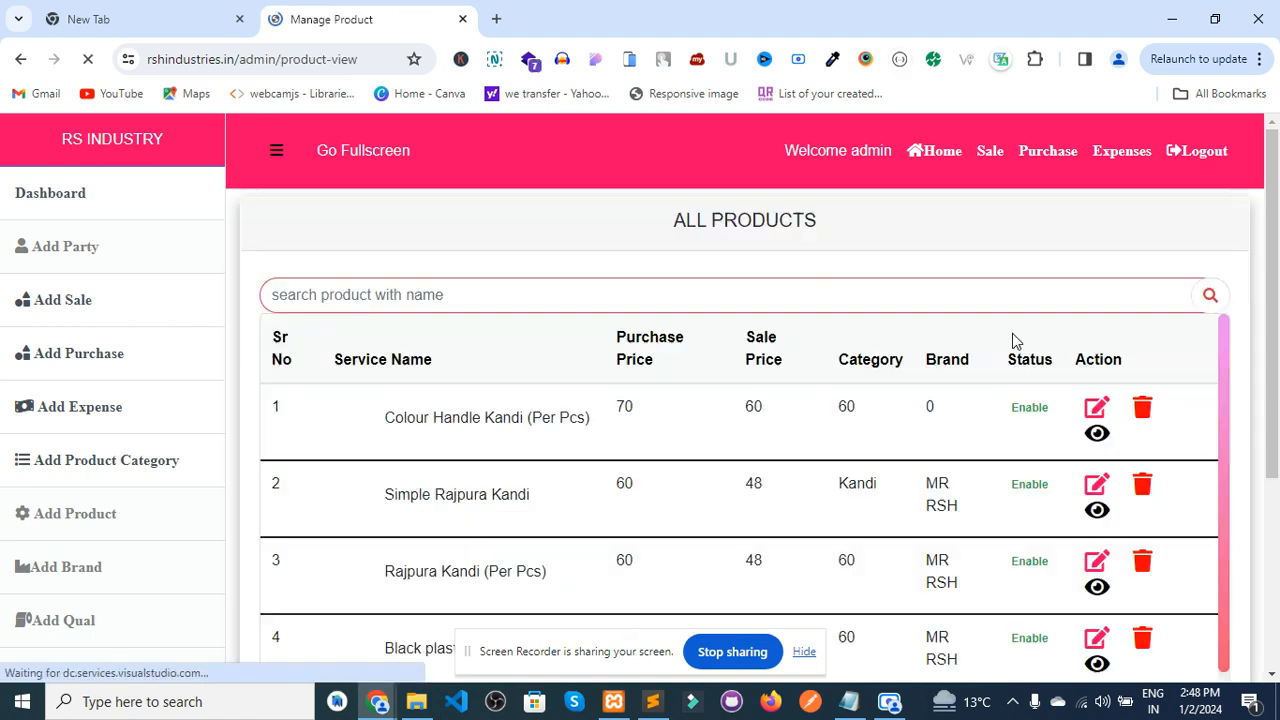
pyautogui.scroll(-3, 1100, 222)
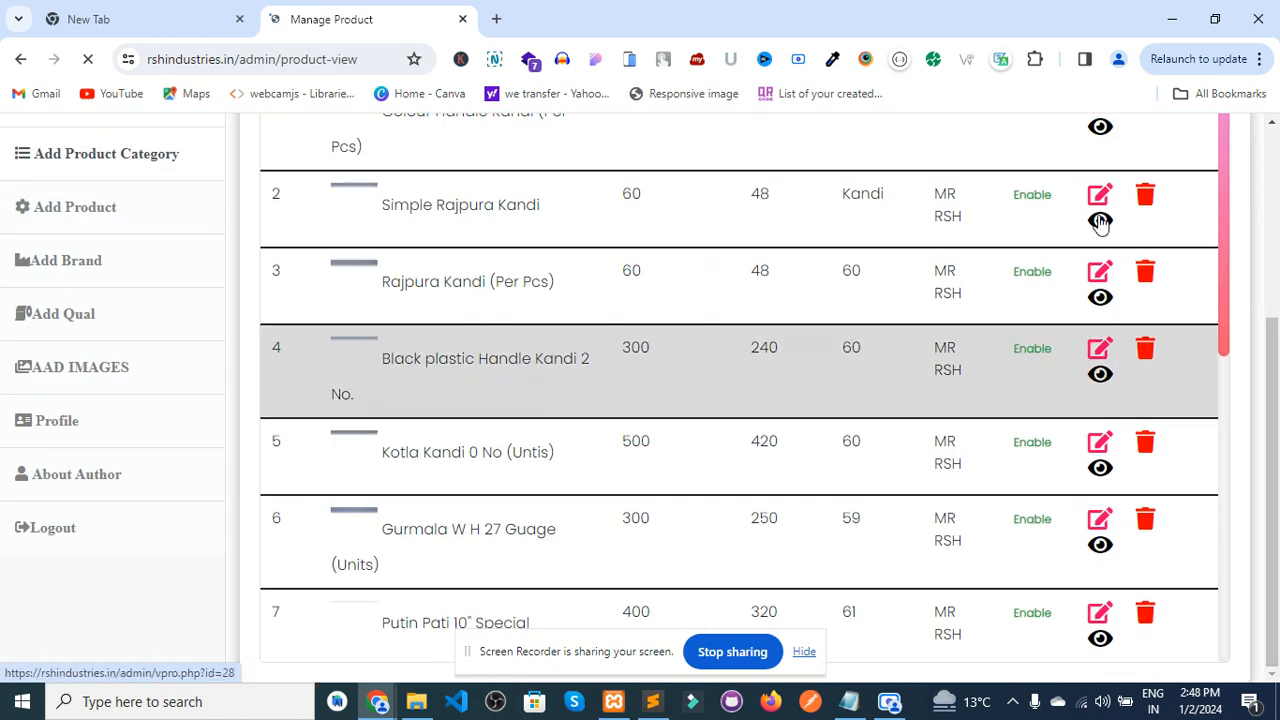
pyautogui.scroll(3, 1100, 222)
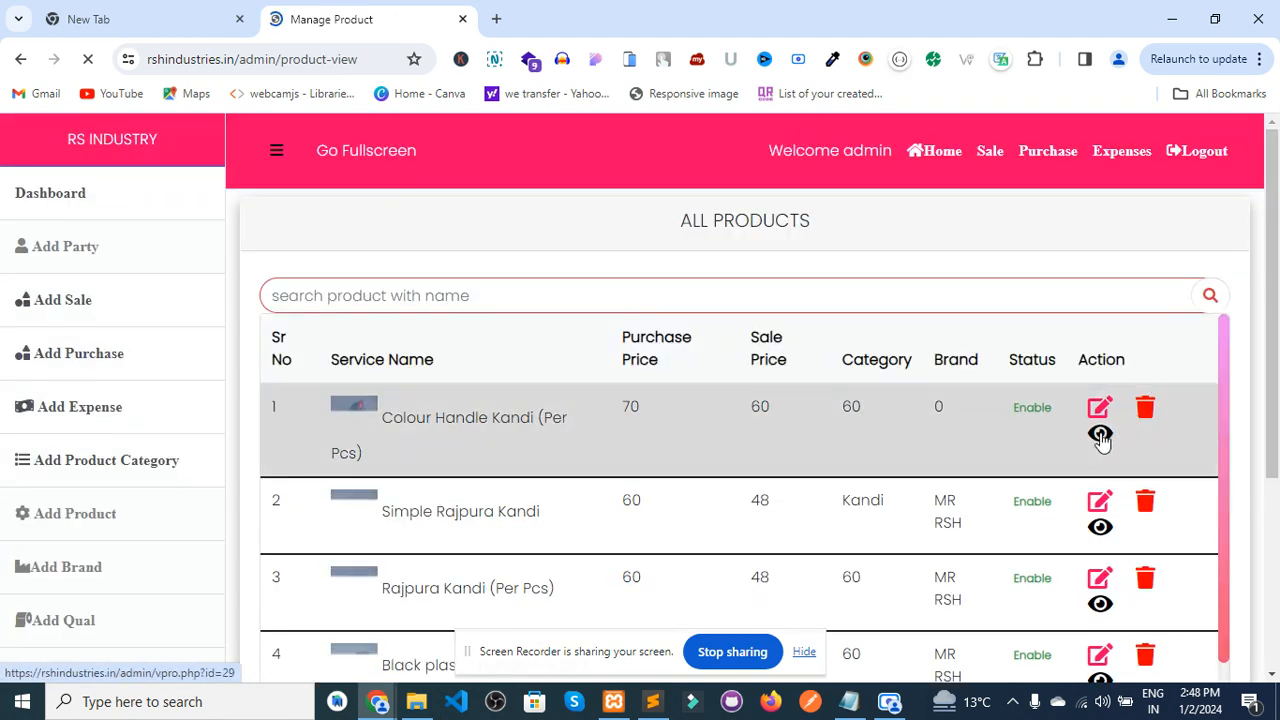
pyautogui.click(1100, 436)
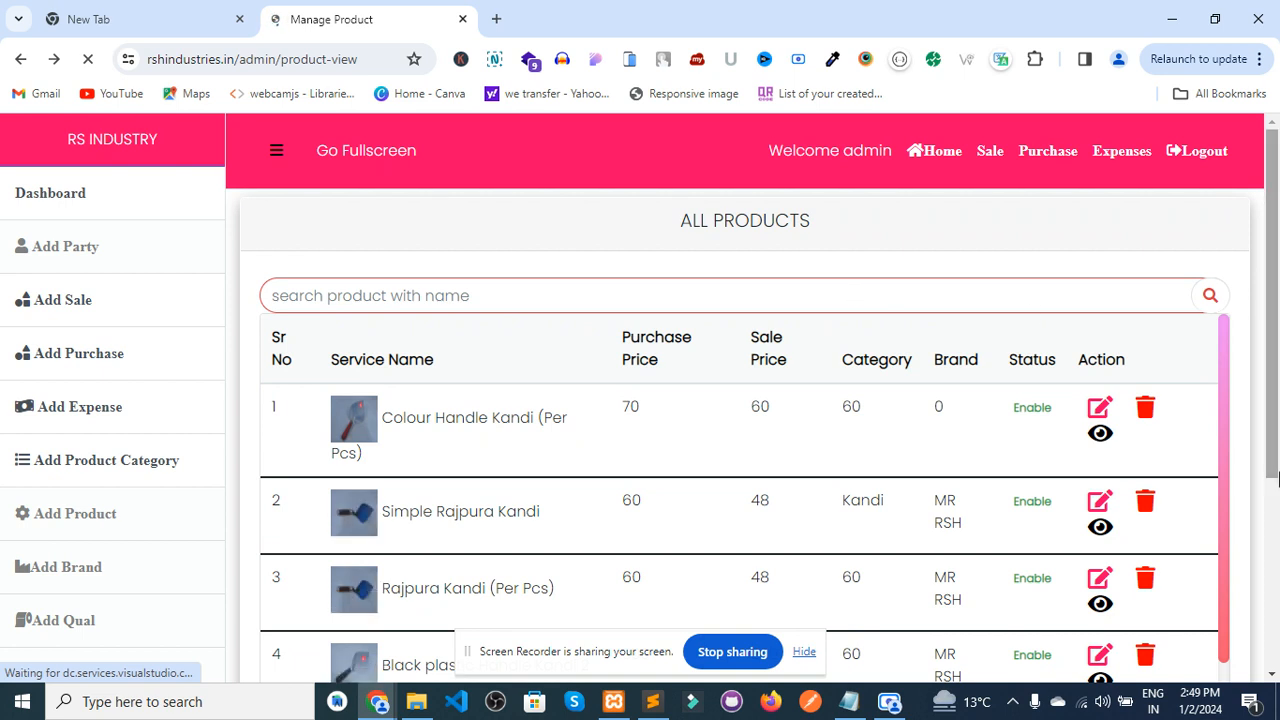
pyautogui.click(117, 511)
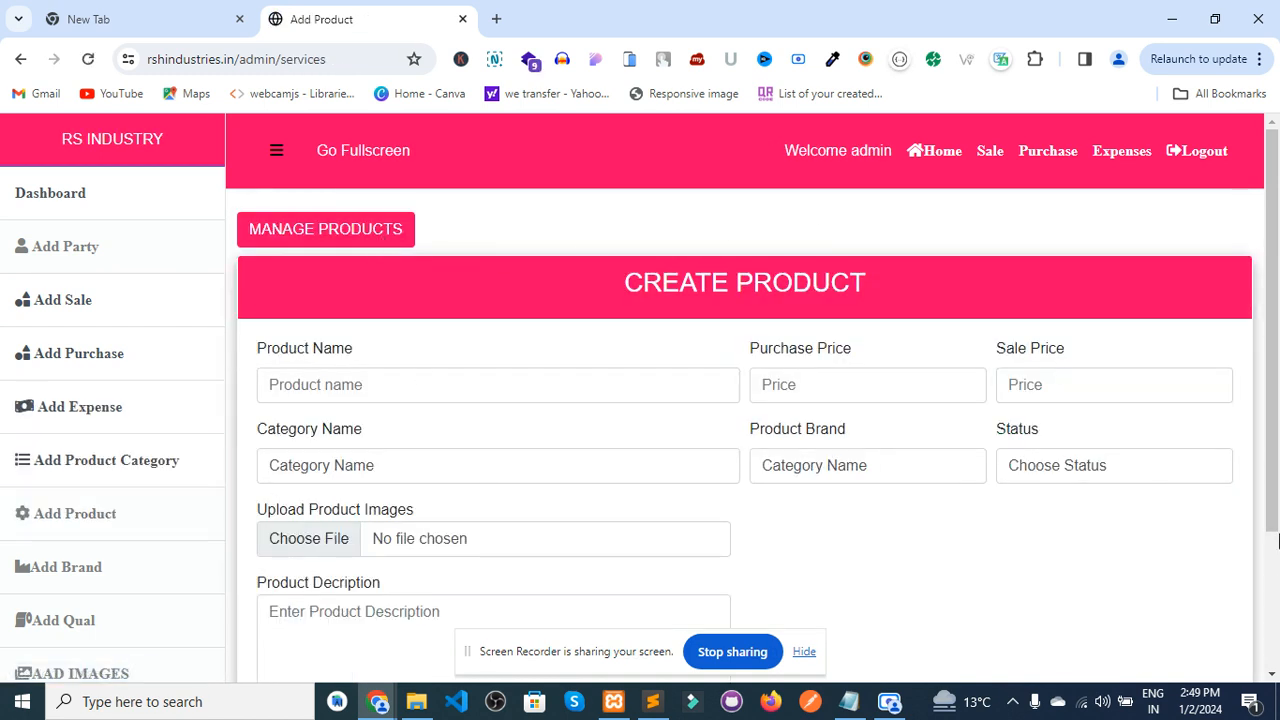
pyautogui.scroll(-2, 1278, 590)
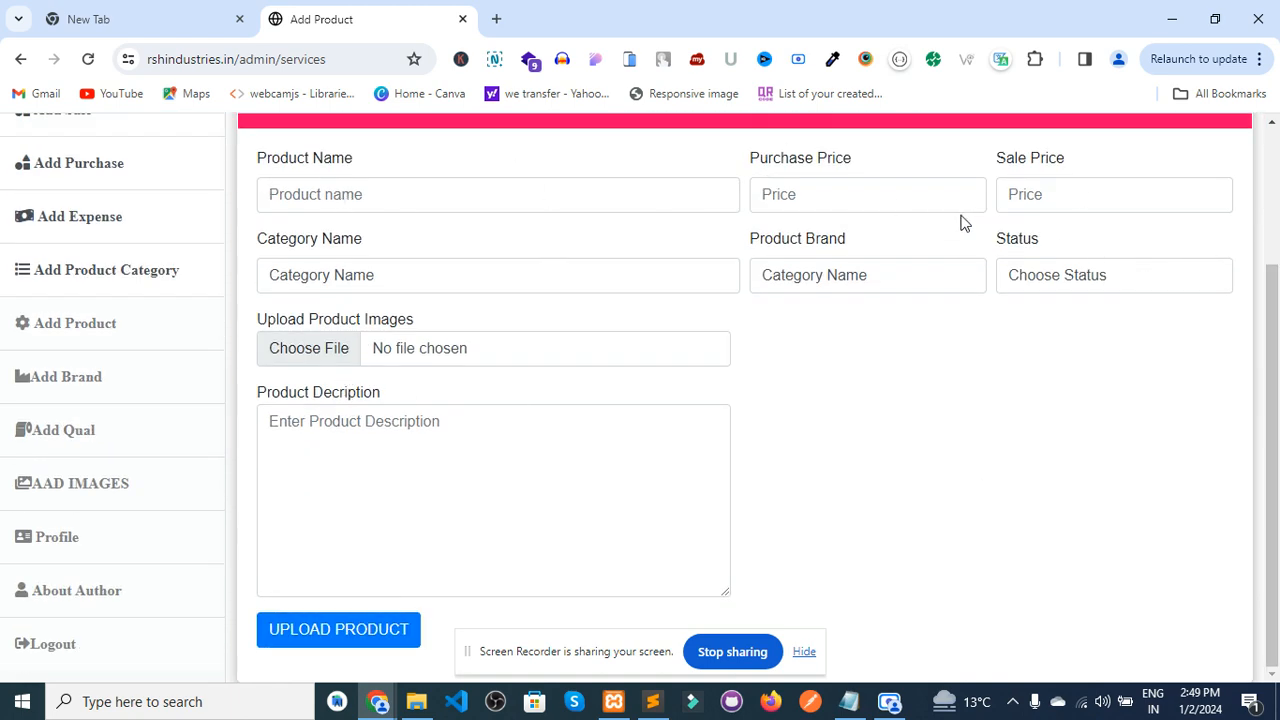
pyautogui.click(362, 283)
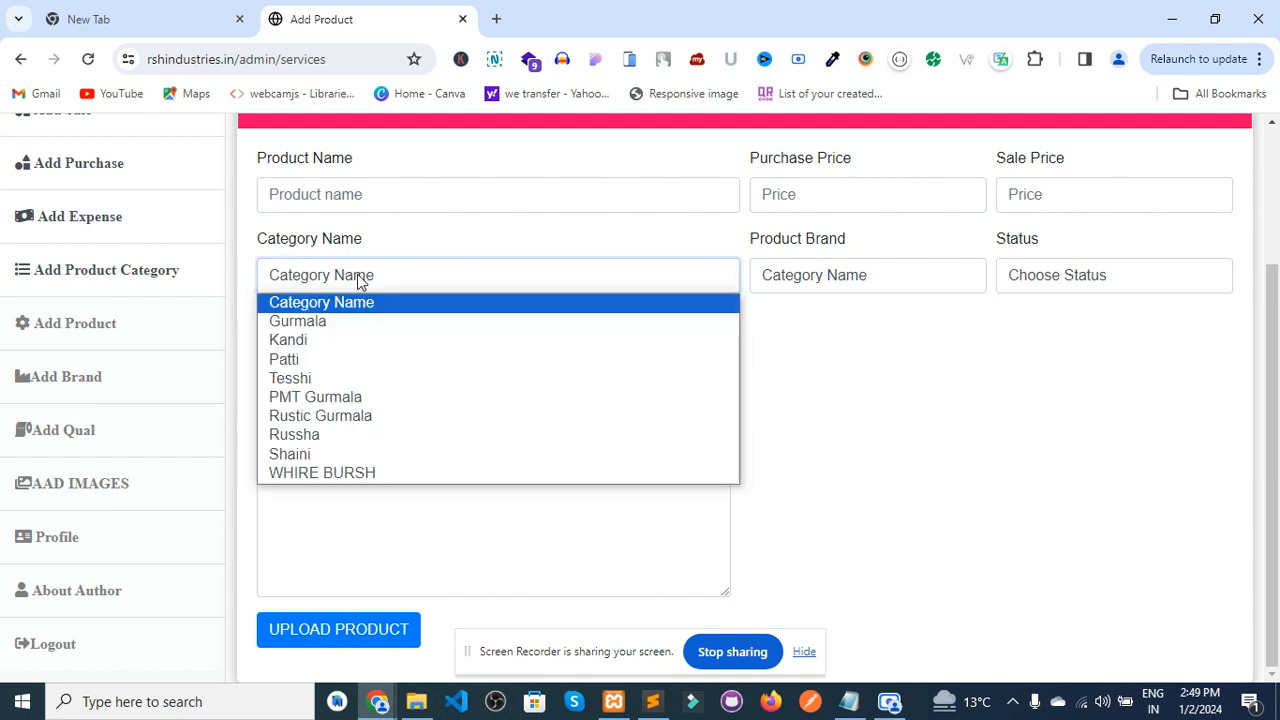
pyautogui.click(360, 279)
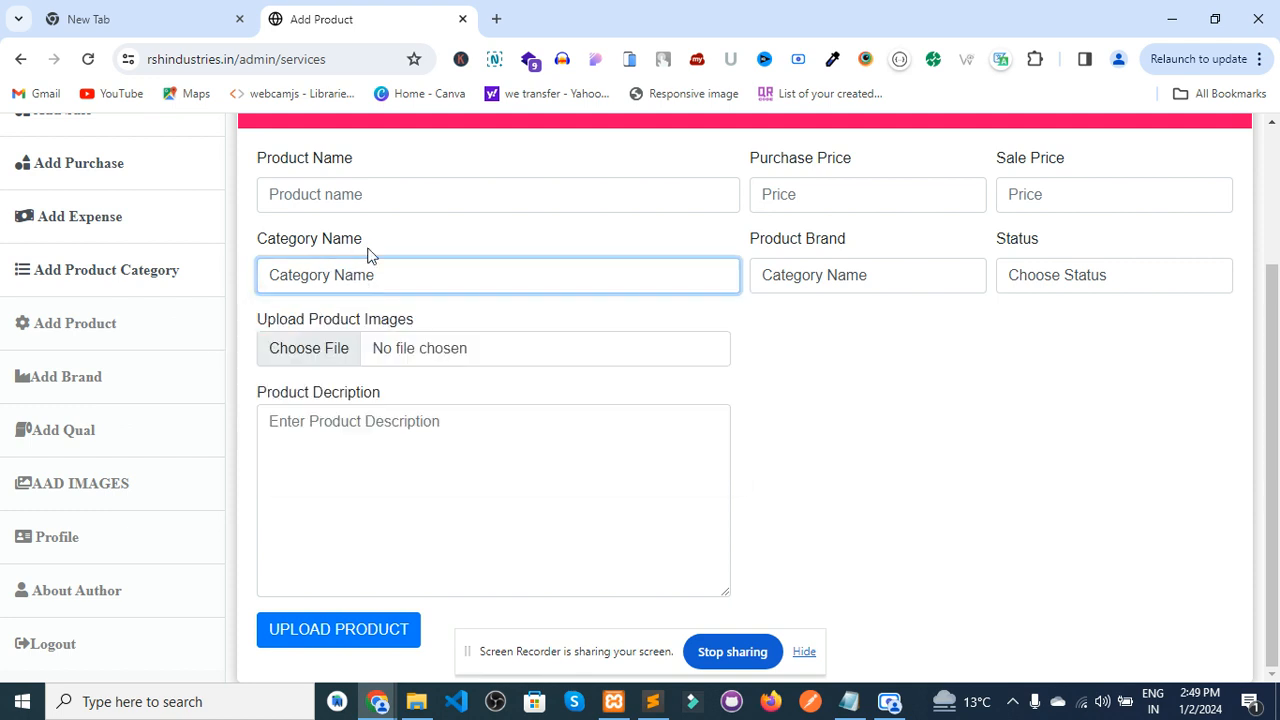
pyautogui.click(339, 275)
pyautogui.click(338, 274)
pyautogui.click(822, 279)
pyautogui.click(822, 277)
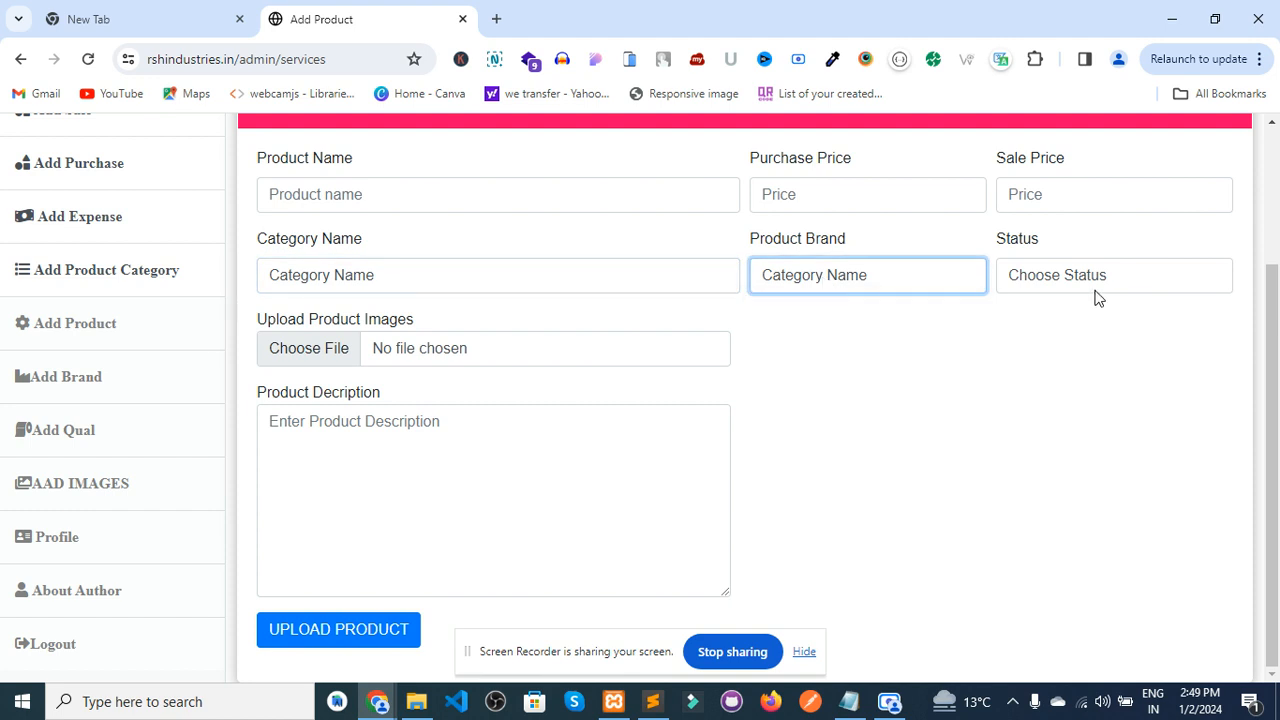
pyautogui.click(1057, 274)
pyautogui.click(1057, 274)
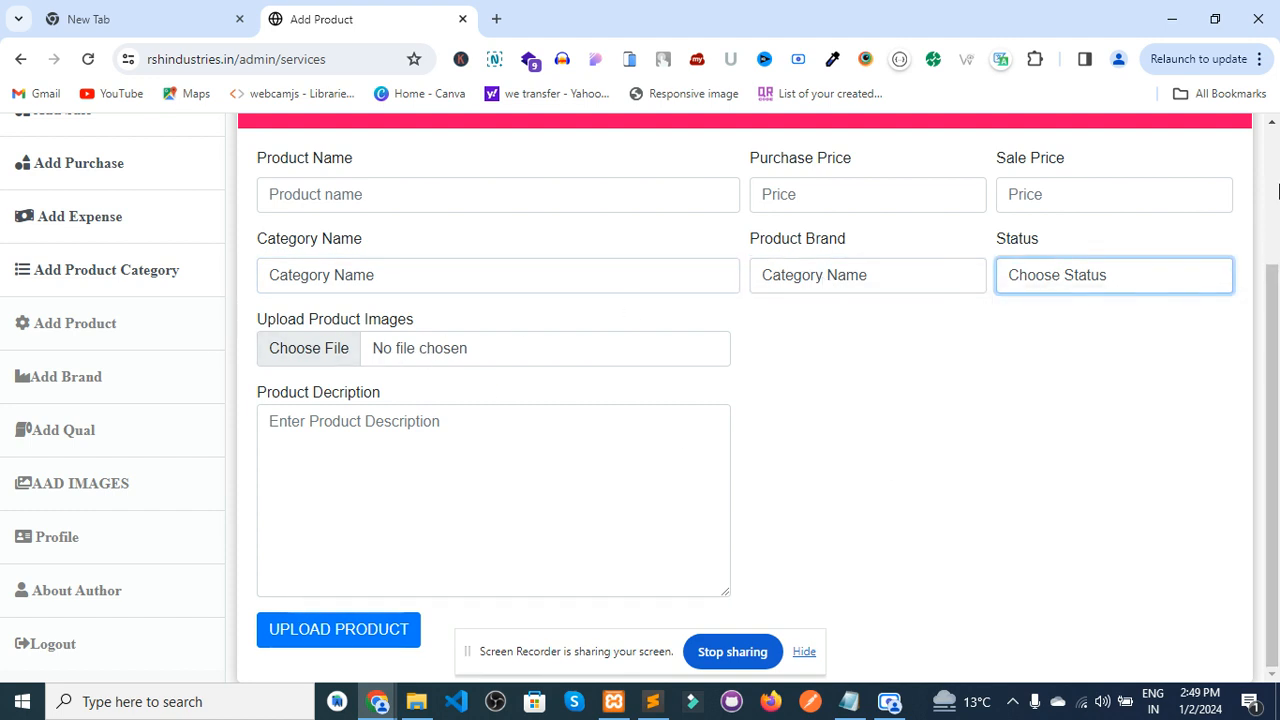
pyautogui.scroll(2, 1086, 234)
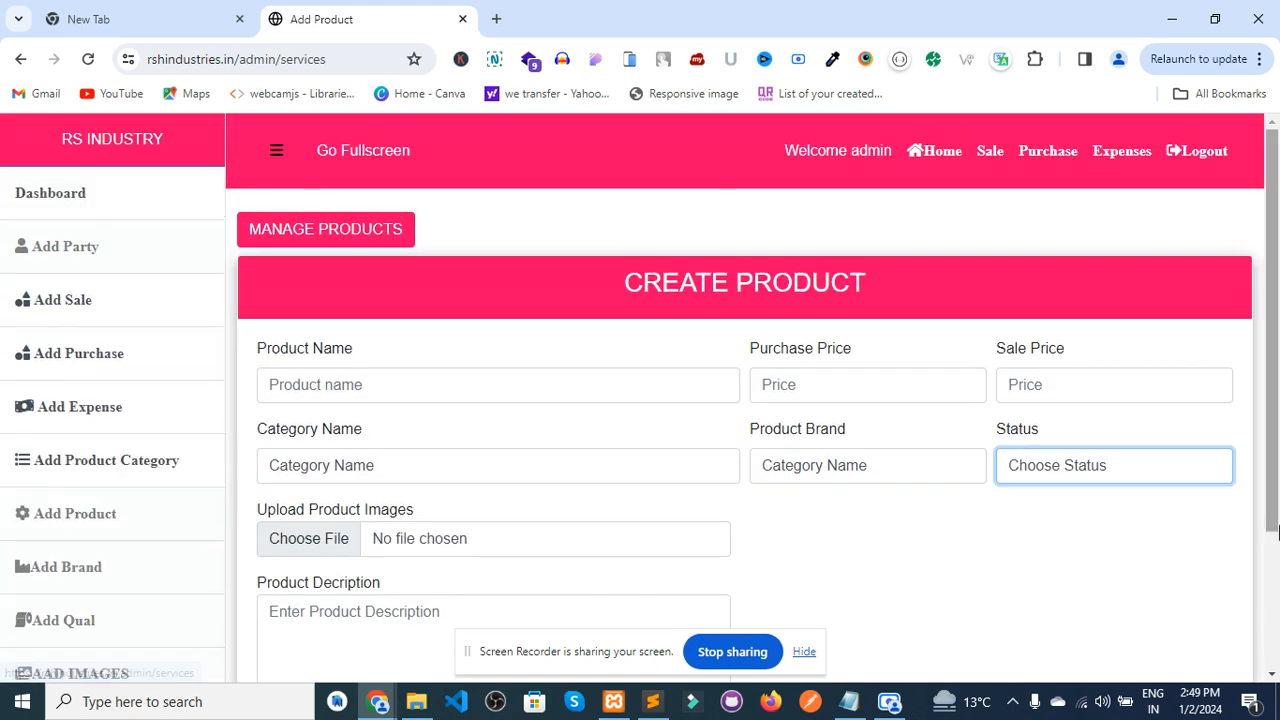
pyautogui.scroll(-2, 986, 554)
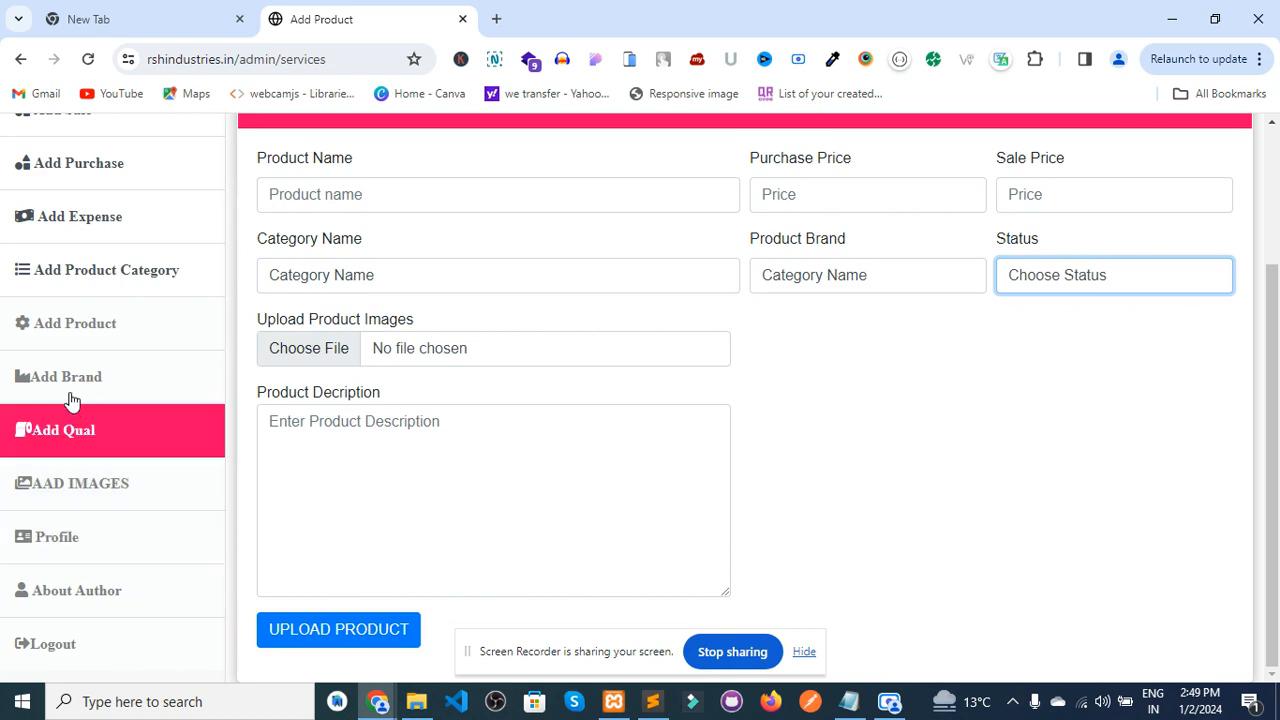
# - On the product categories page, filter by 'ka' to find Kandi, clear it, and scroll the nine categories
pyautogui.click(75, 289)
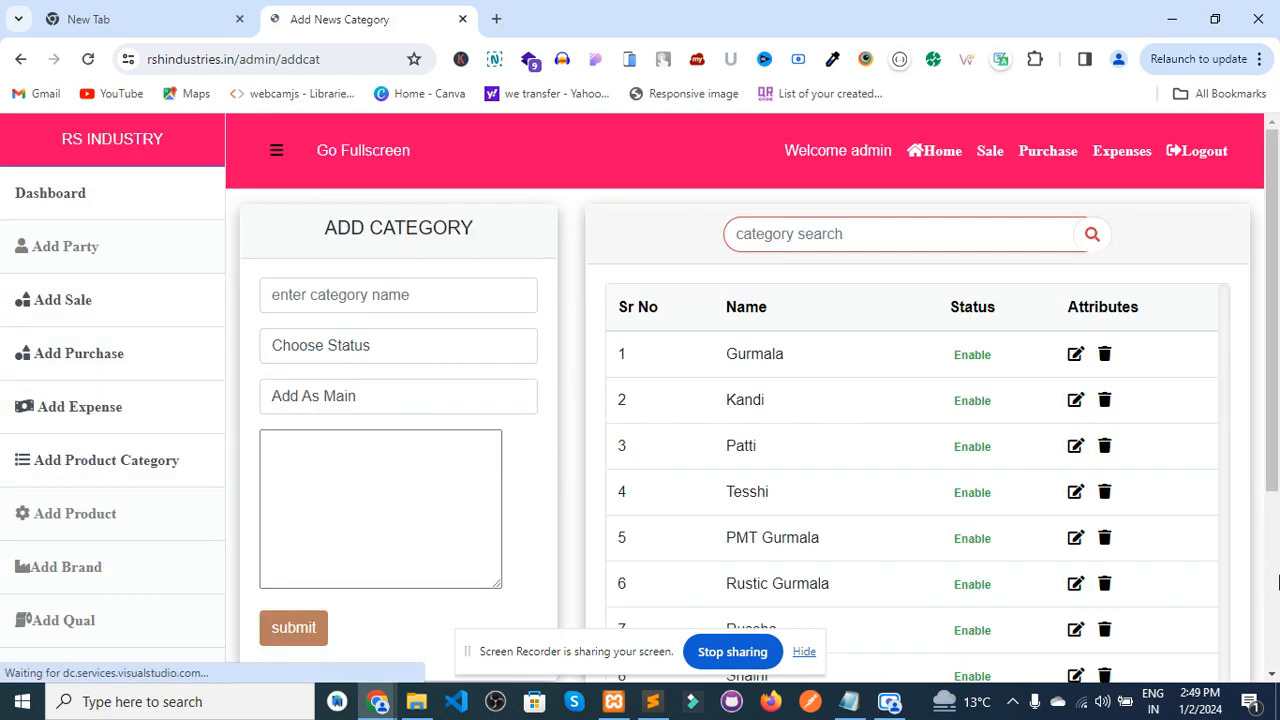
pyautogui.scroll(-3, 1277, 583)
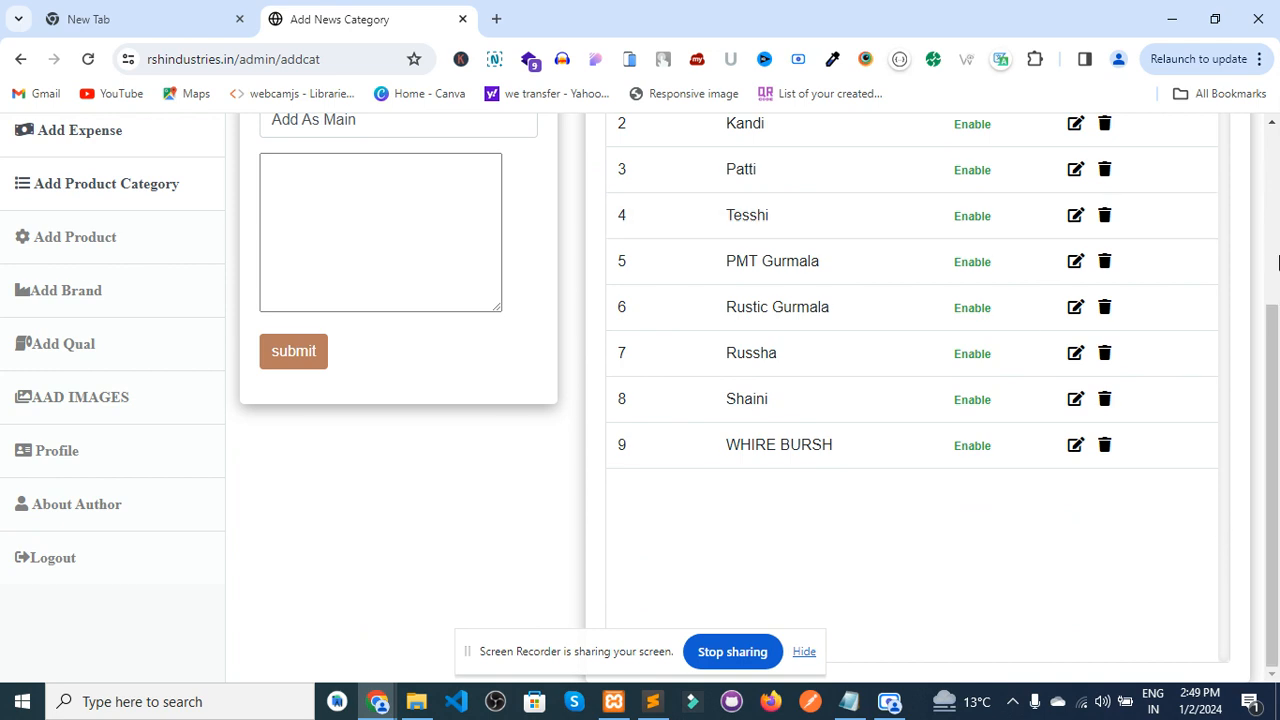
pyautogui.scroll(3, 1277, 261)
pyautogui.click(817, 232)
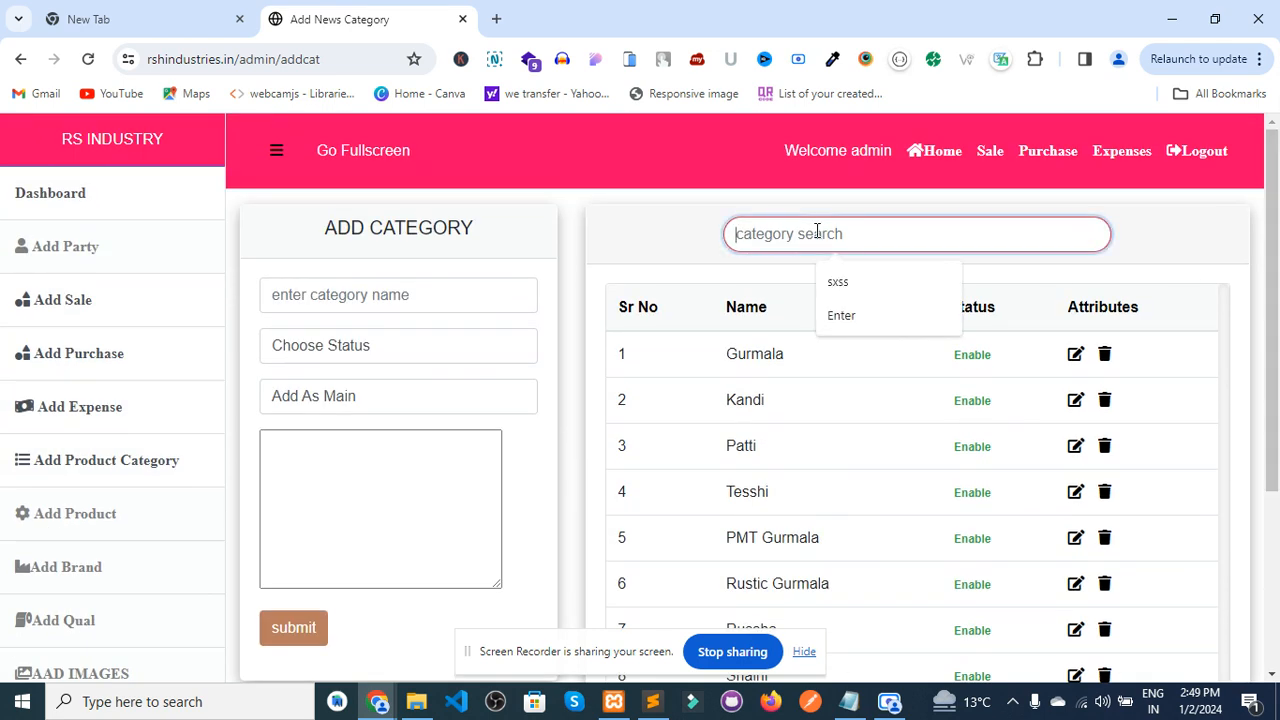
pyautogui.write('ka')
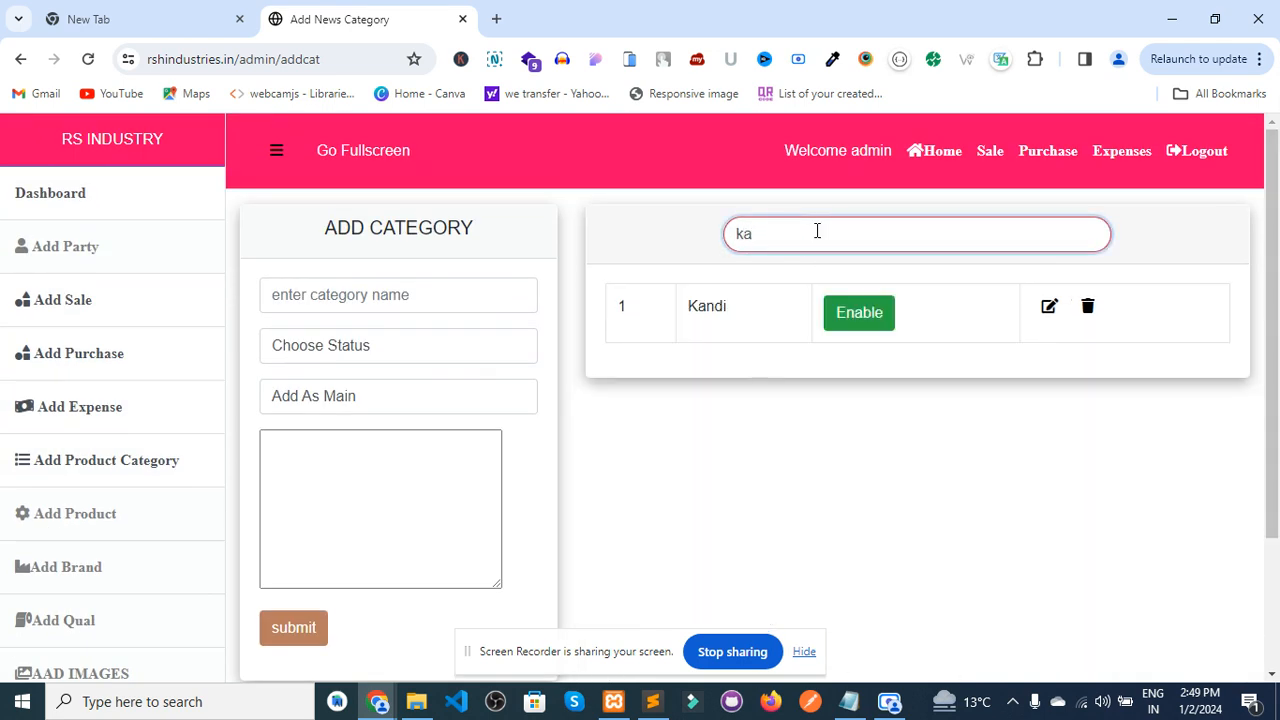
pyautogui.press('BackSpace')
pyautogui.press('BackSpace')
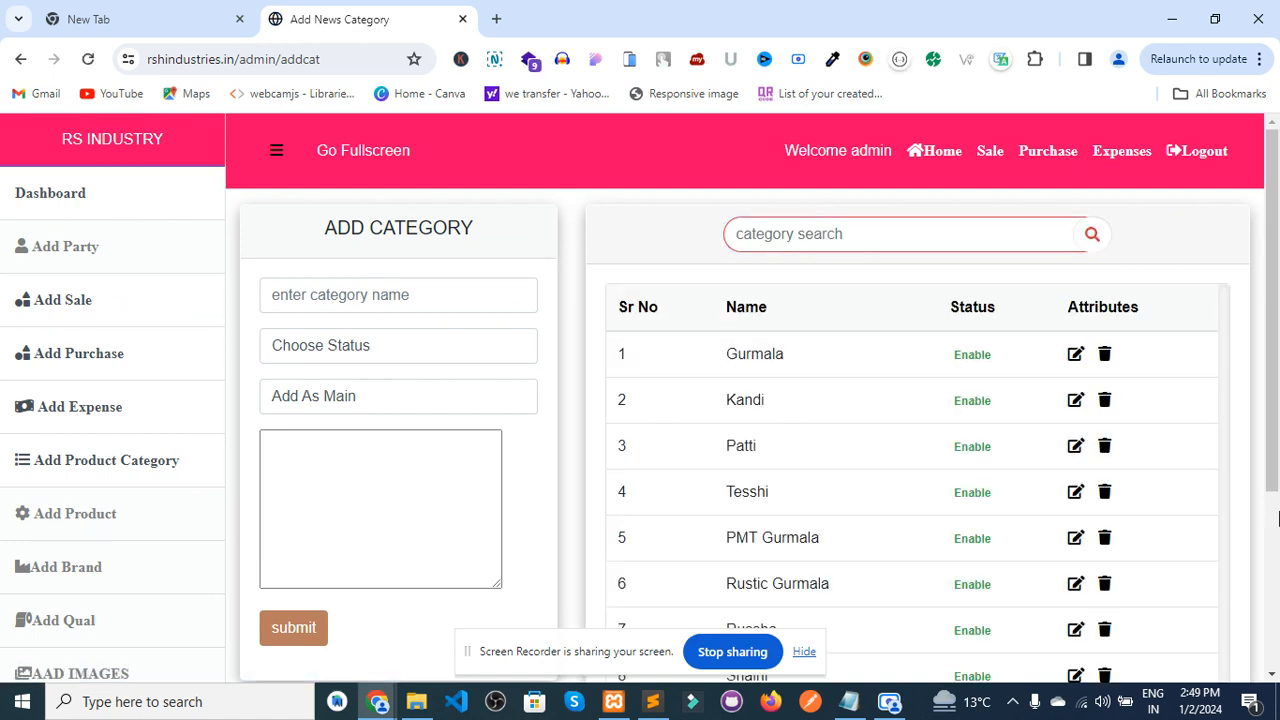
pyautogui.click(1277, 566)
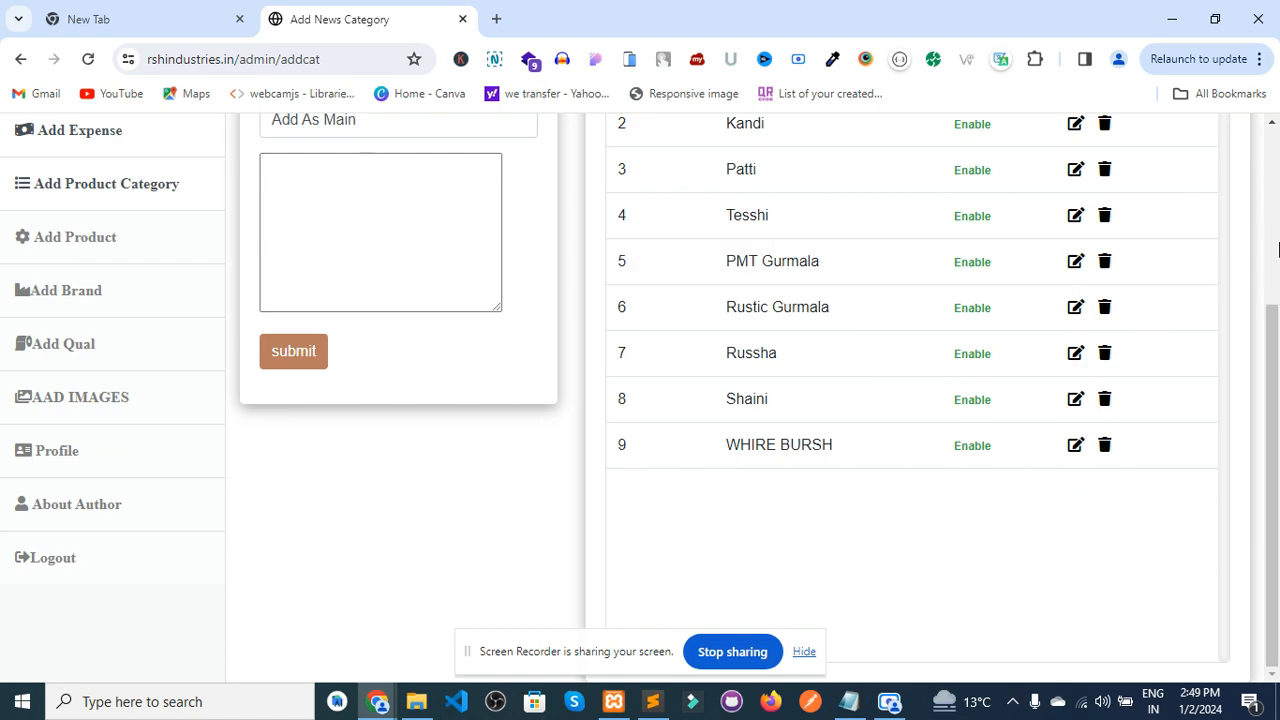
pyautogui.click(1277, 248)
pyautogui.scroll(-3, 640, 420)
# - View the About Us page, then return to the dashboard showing 14 quals and 6 hardware items
pyautogui.click(82, 519)
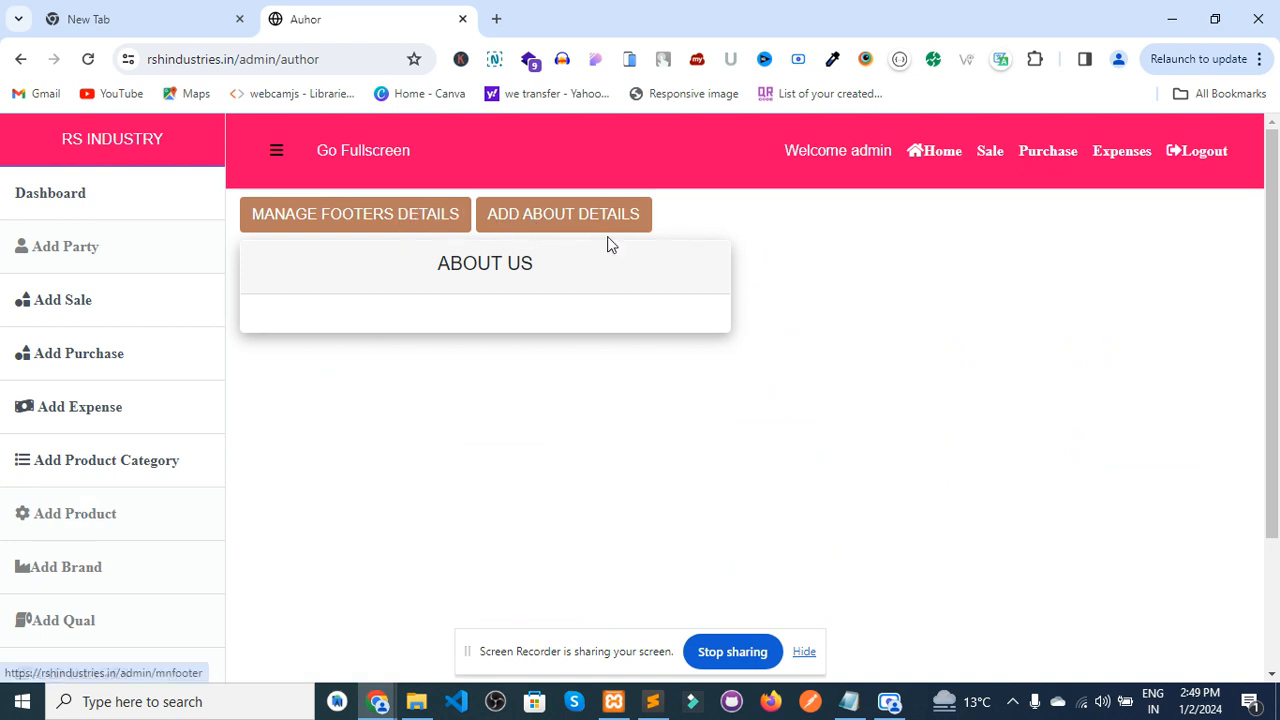
pyautogui.click(100, 202)
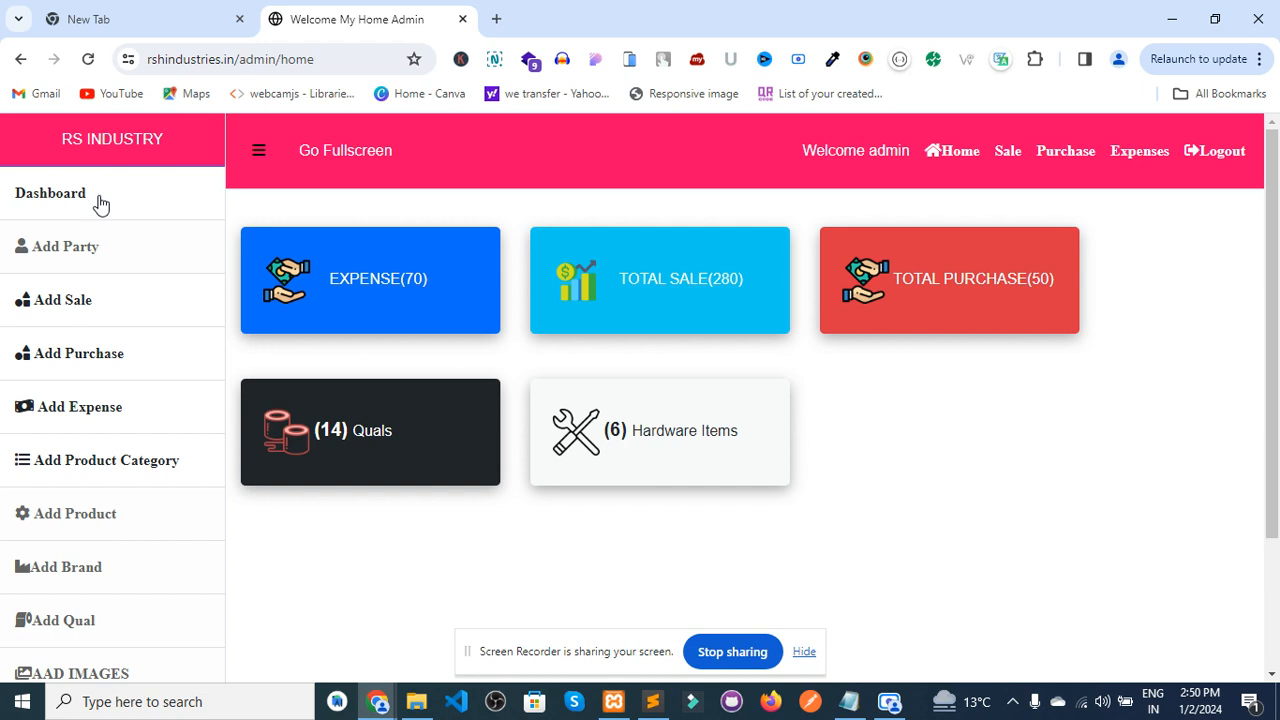
pyautogui.click(893, 708)
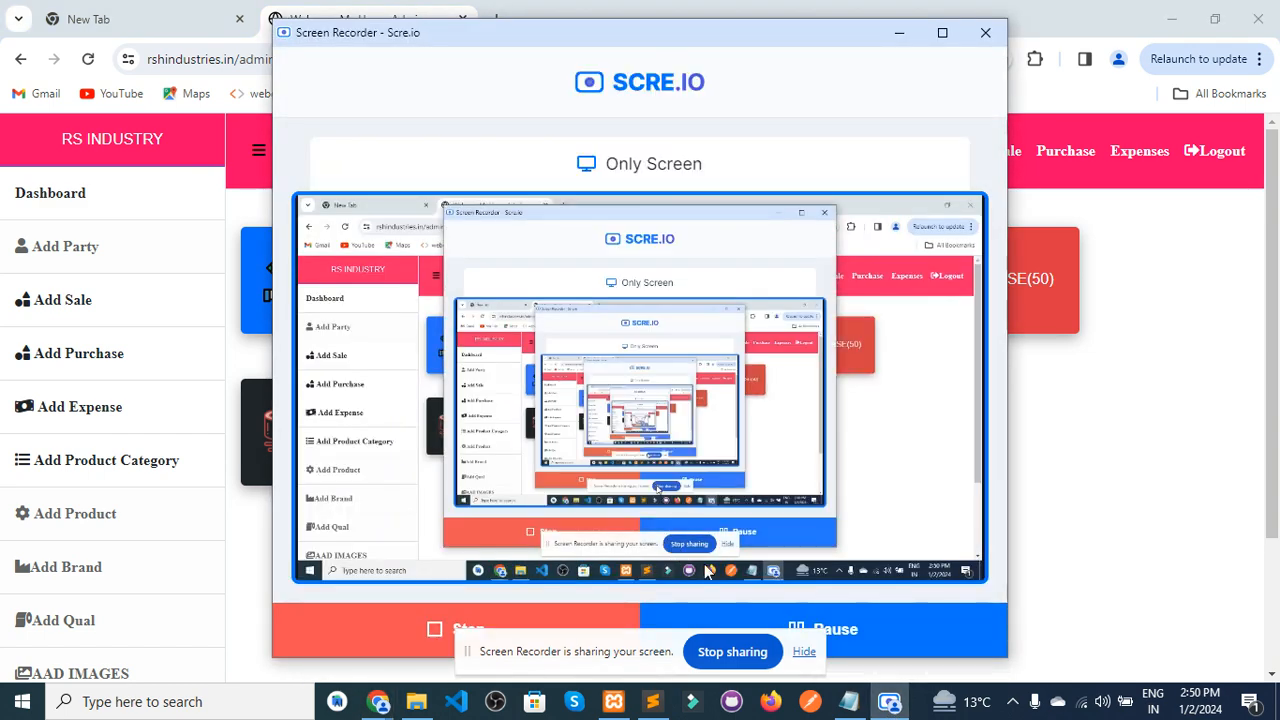
pyautogui.click(812, 652)
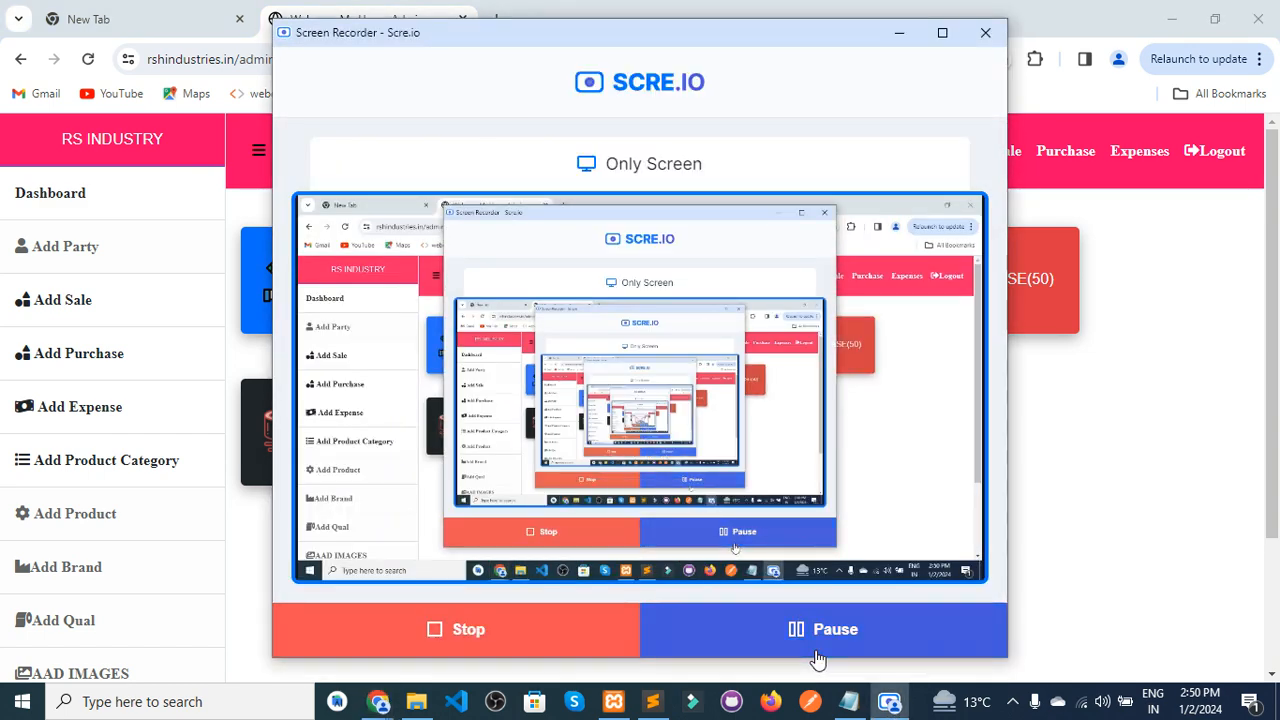